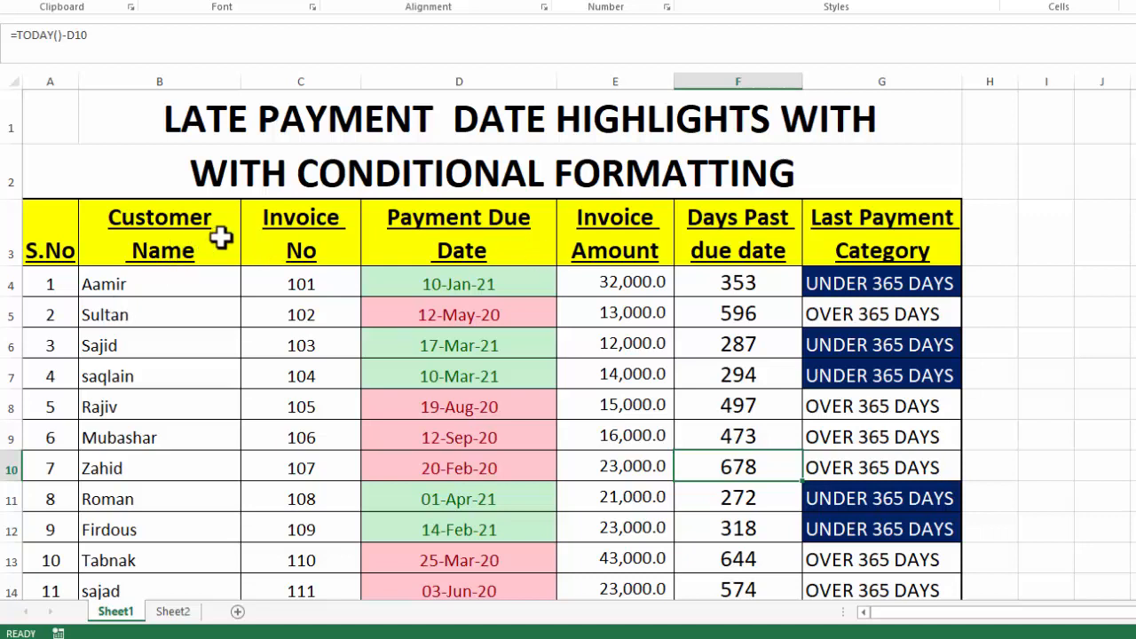
left_click(311, 233)
left_click(435, 232)
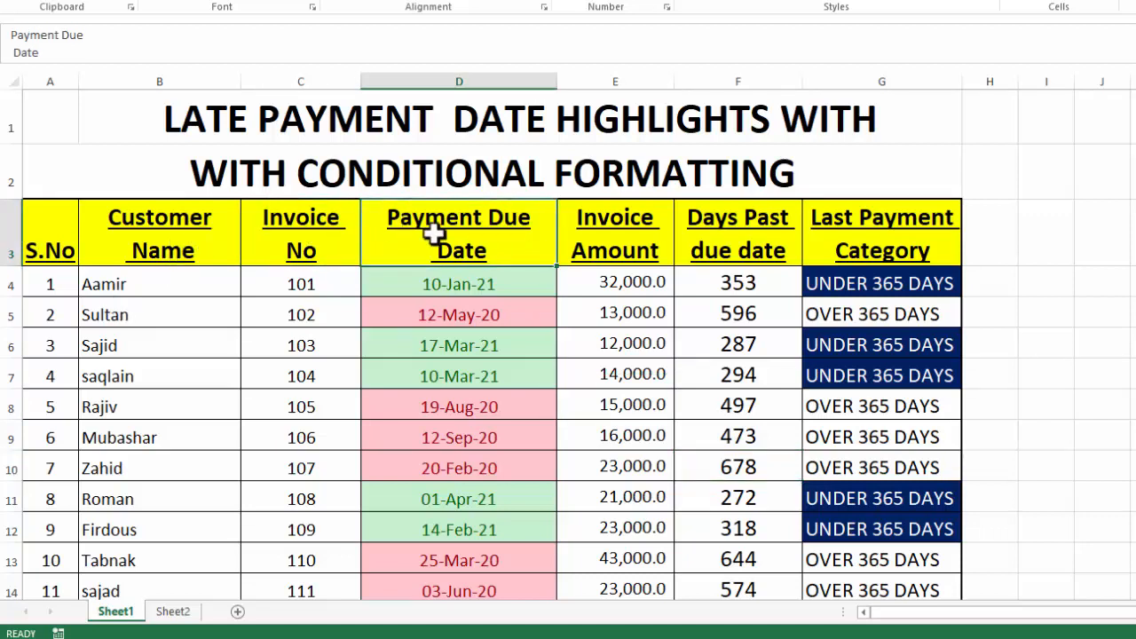
left_click(611, 253)
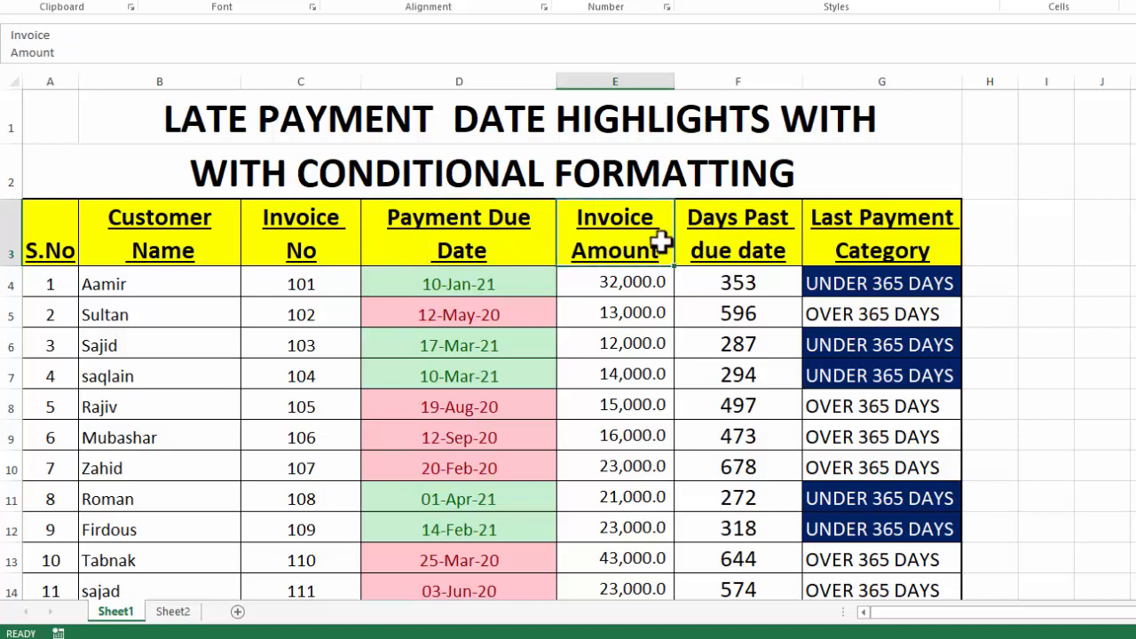
left_click(734, 232)
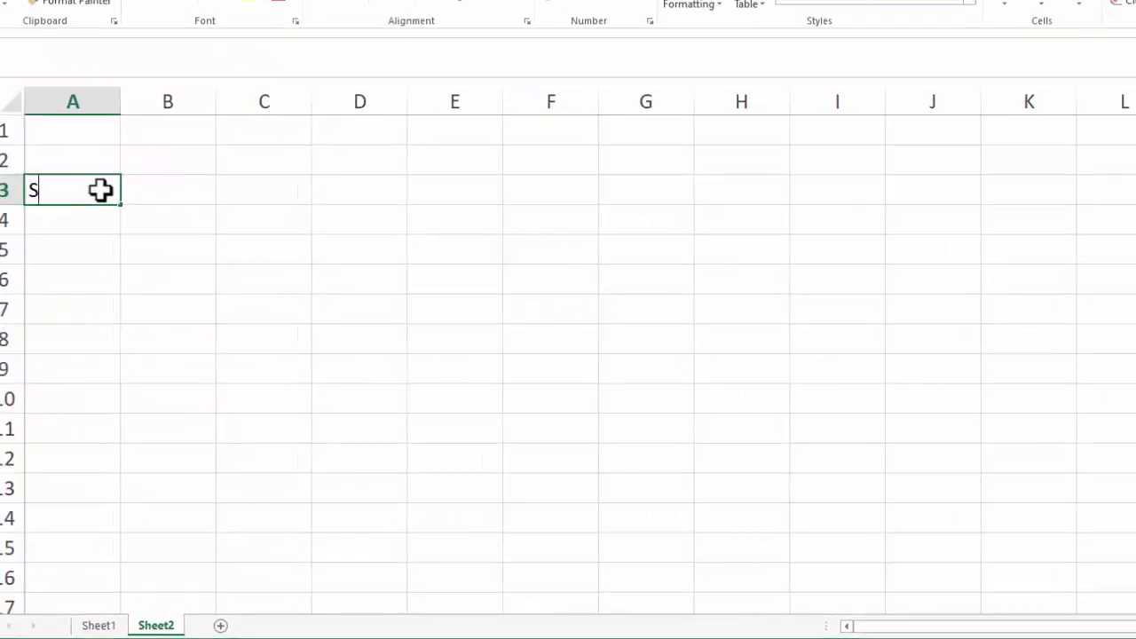
Enter the headers S.o, Customer Name, Invoice No, Payment due Date and Invoice Amount across row 3, starting in A3.
type(".o")
key("Tab")
type("Customer Name")
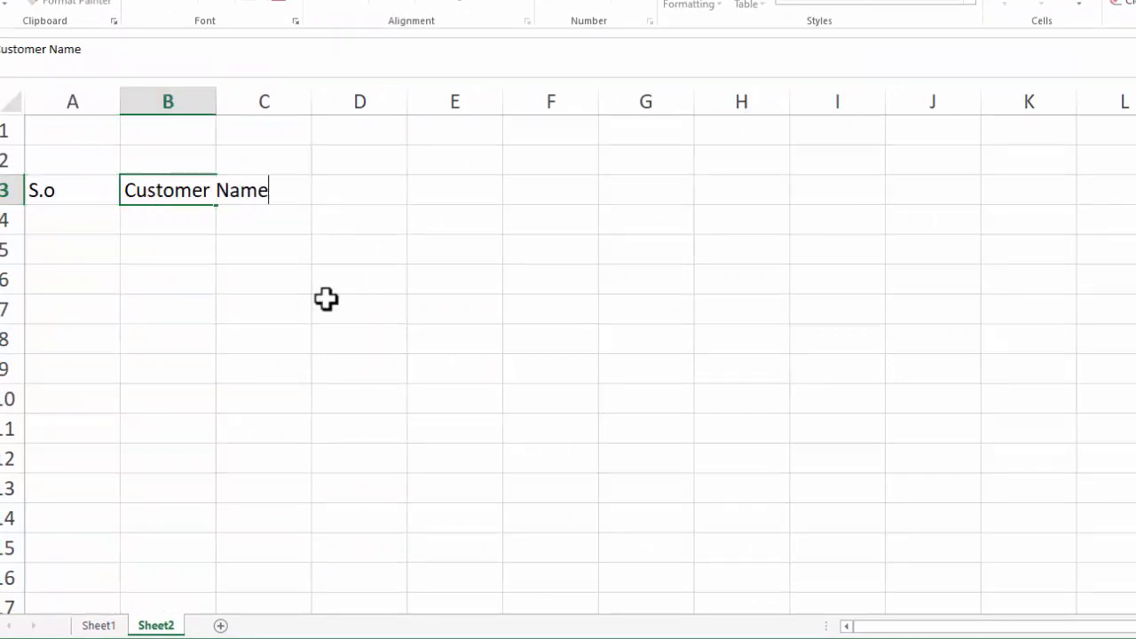
key("Tab")
type("Invoice No")
key("Tab")
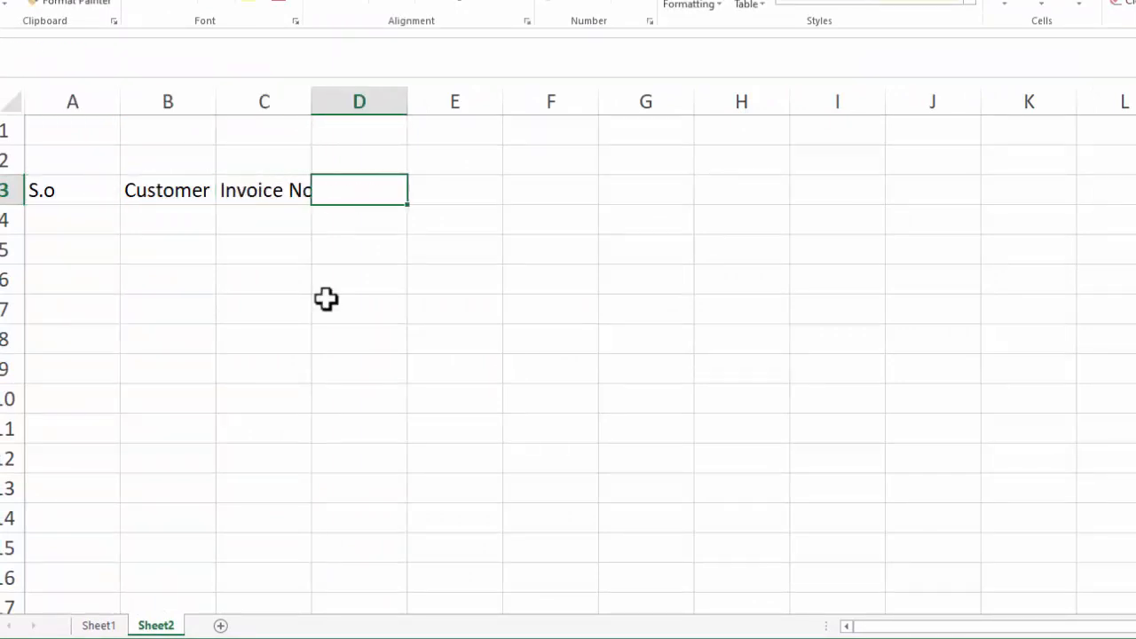
type("Payment due Date")
key("Tab")
type("Invoice Amoun")
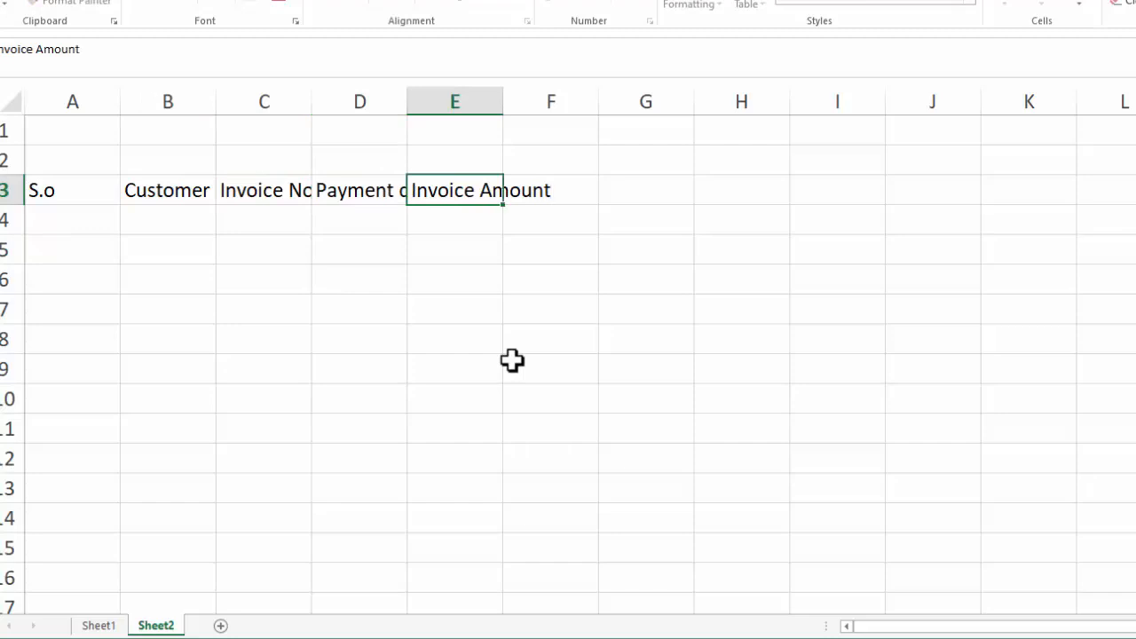
key("Tab")
Split the Payment due date header in D3 over two lines and centre it horizontally.
double_click(384, 191)
left_click(435, 192)
key("alt+Return")
left_click(424, 270)
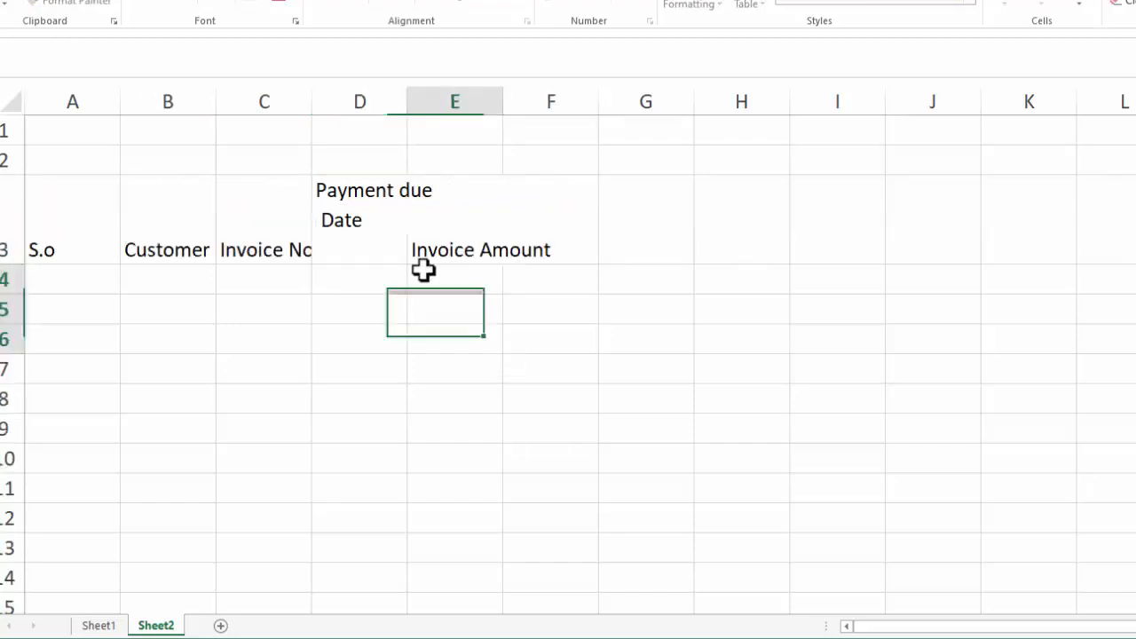
left_click(398, 221)
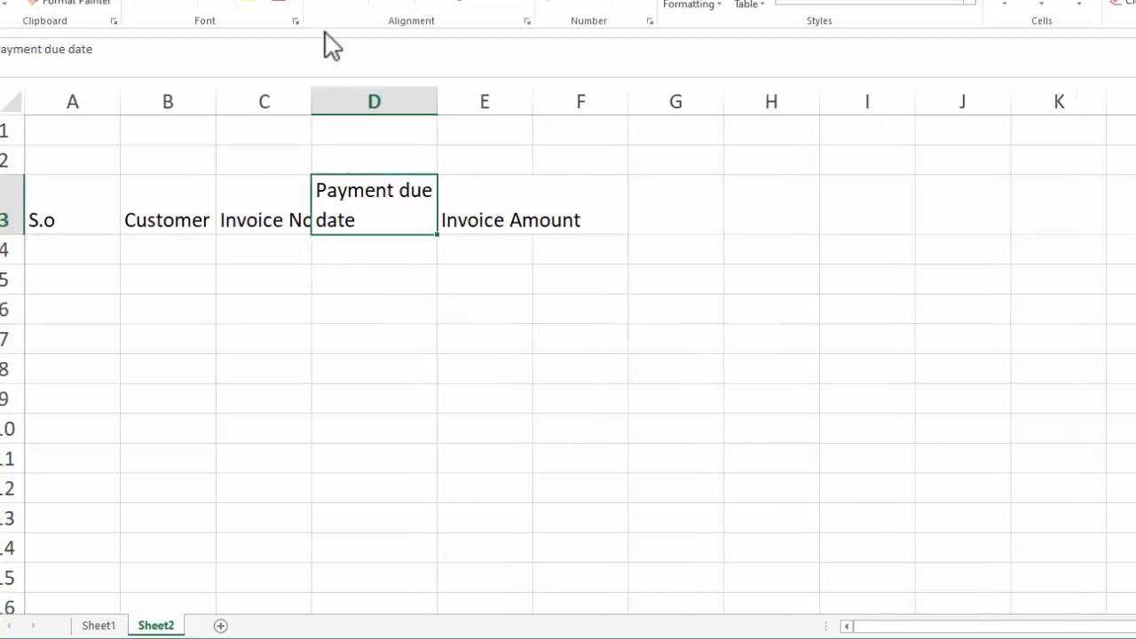
left_click(325, 56)
left_click(376, 311)
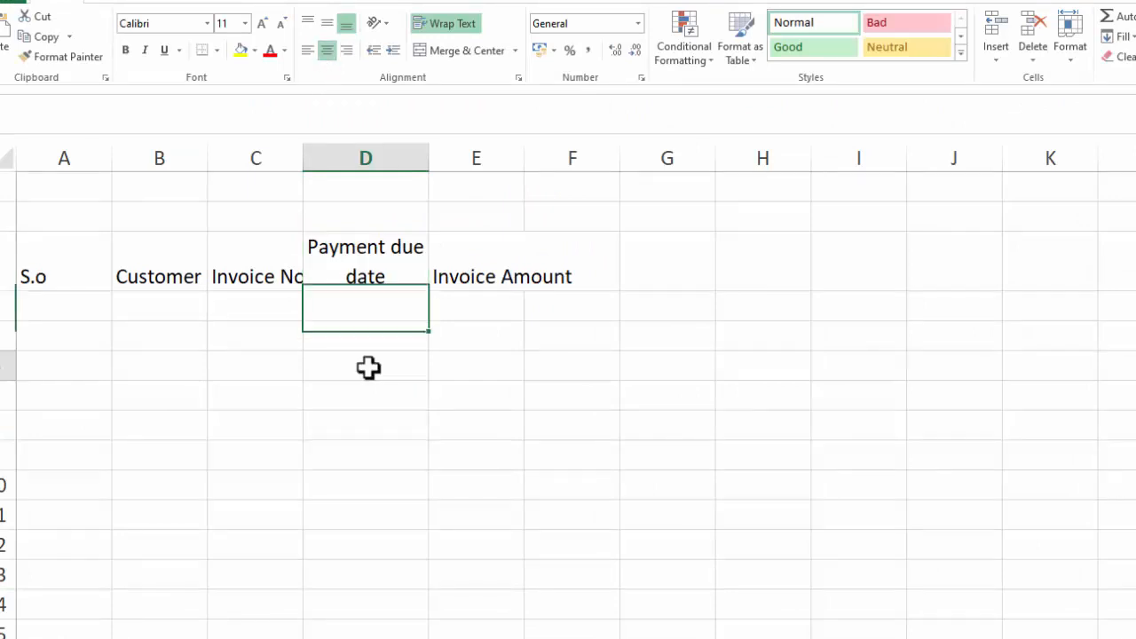
Add the header Total Over dues Days in F3 on two lines, fitting columns E and F to their headers.
double_click(523, 158)
left_click(634, 266)
type("Total Over du")
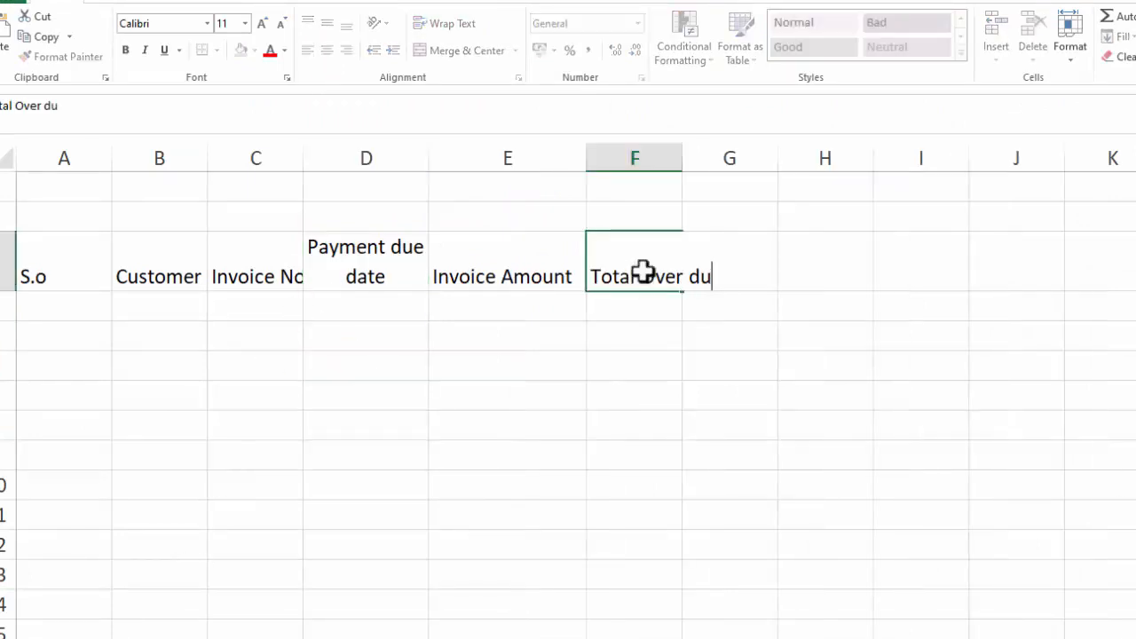
type("es Days")
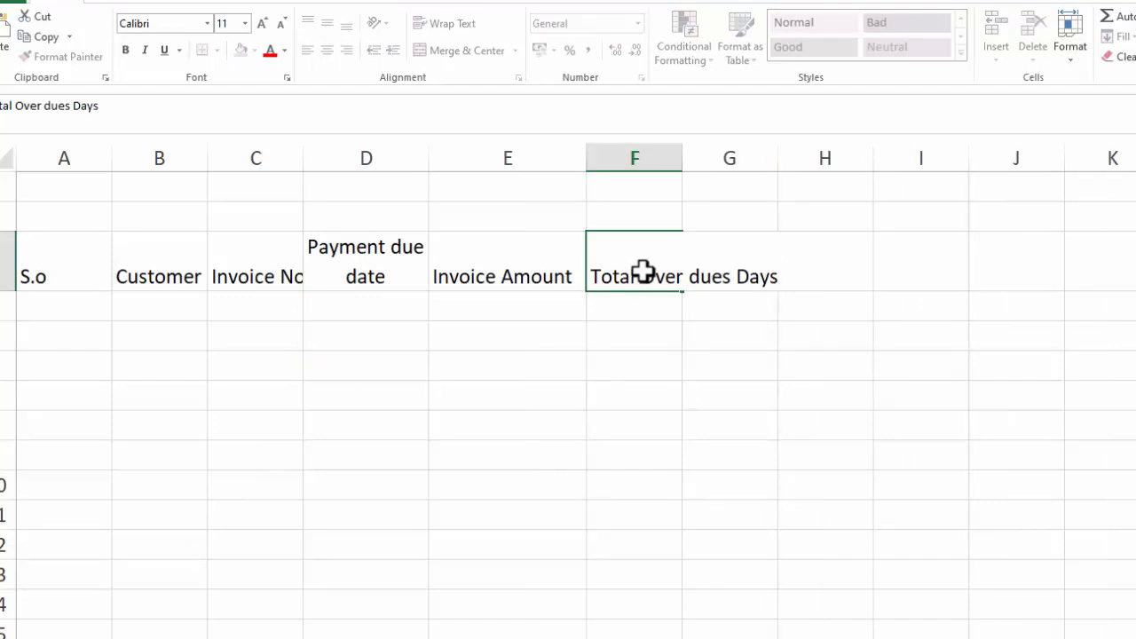
double_click(682, 158)
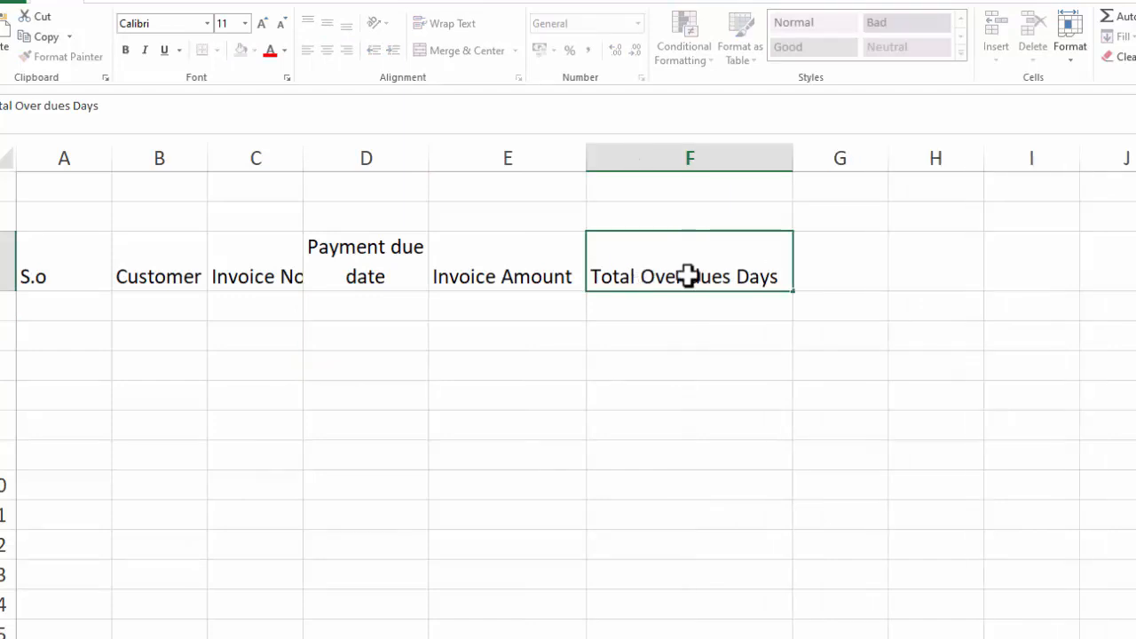
double_click(688, 275)
key("alt+Return")
left_click(690, 363)
left_click_drag(793, 158, 738, 158)
Enter the header Due days categories in G3, with a line break before the word categories.
left_click(789, 264)
type("Due day")
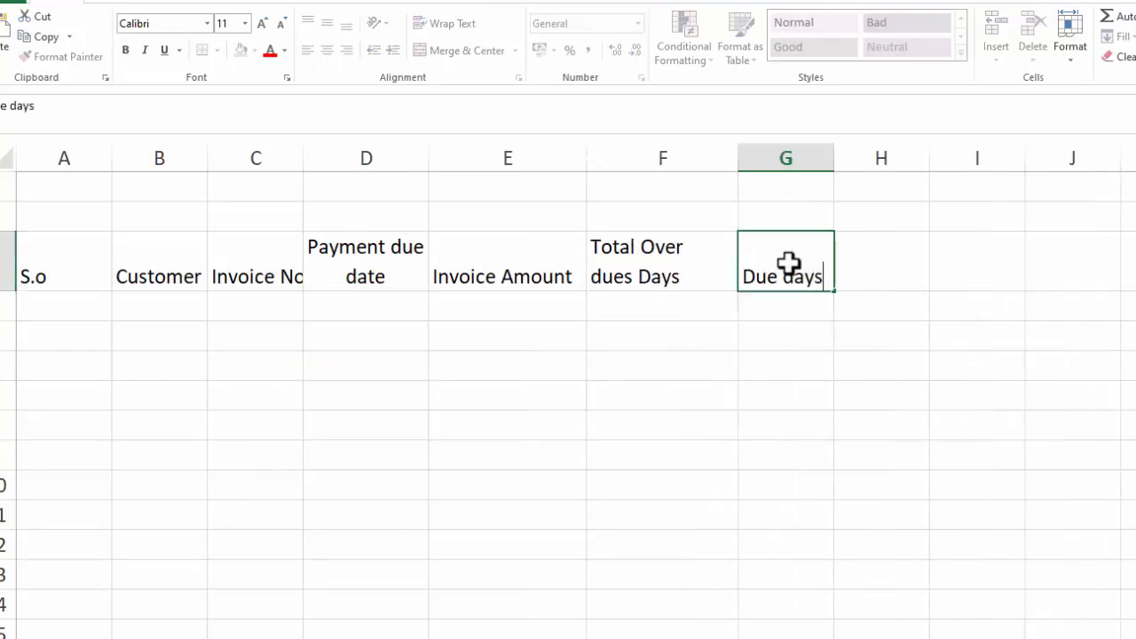
type("s")
key("alt+Return")
type("categories")
Centre the row 3 headers in A3:G3 both horizontally and vertically.
left_click_drag(54, 275, 808, 296)
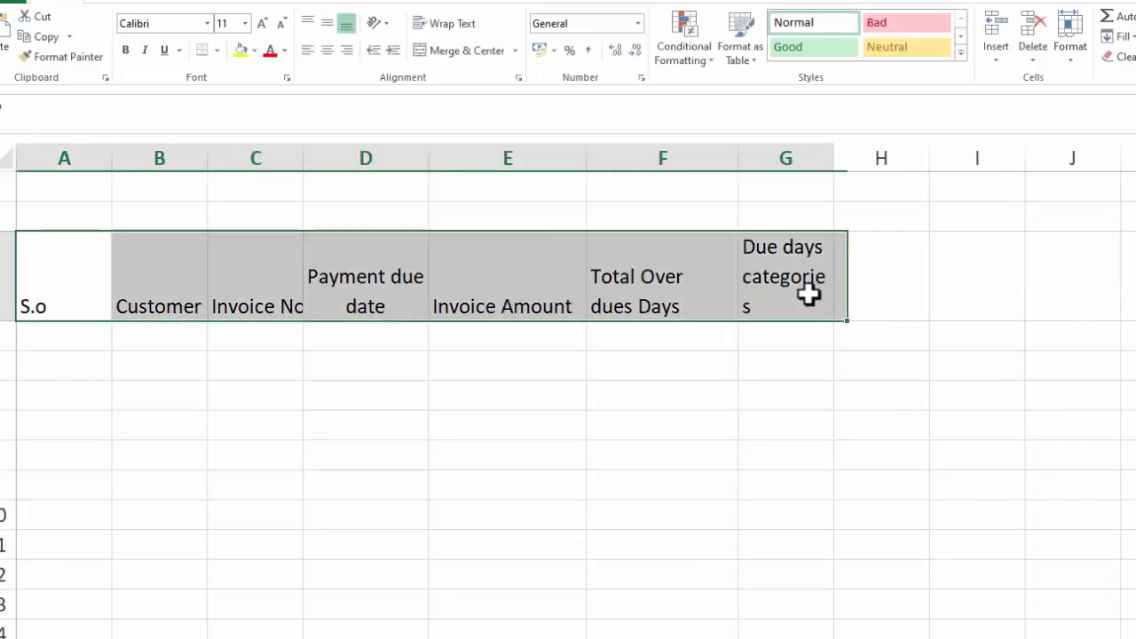
left_click(327, 53)
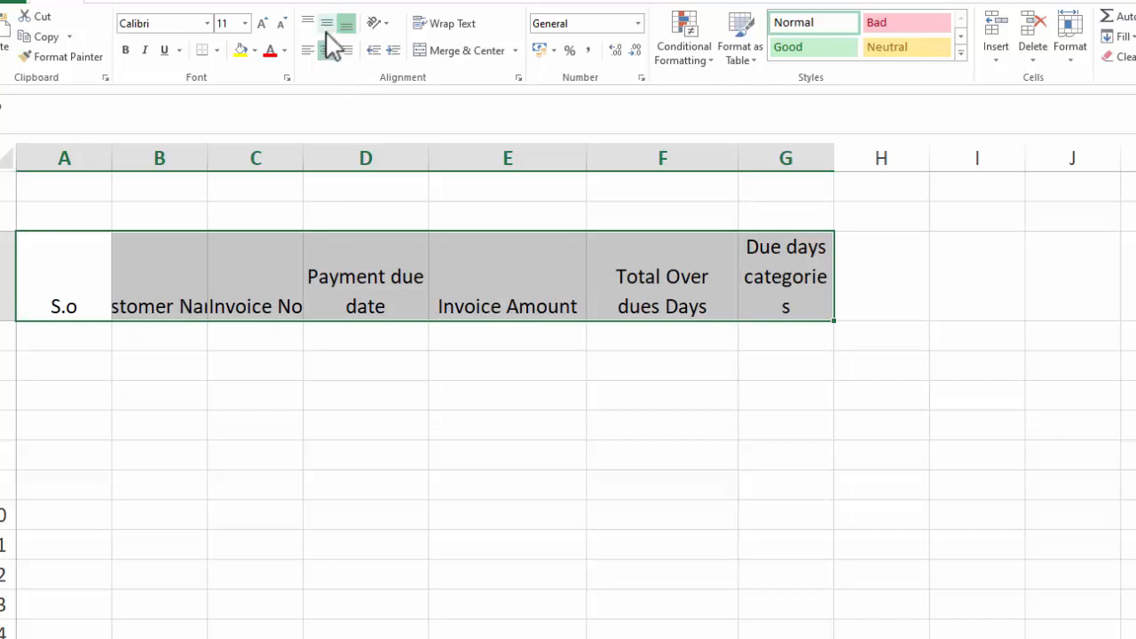
left_click(326, 29)
Apply All Borders and a Thick Box Border to the table area in columns A to G, from row 3 down.
left_click_drag(105, 267, 777, 635)
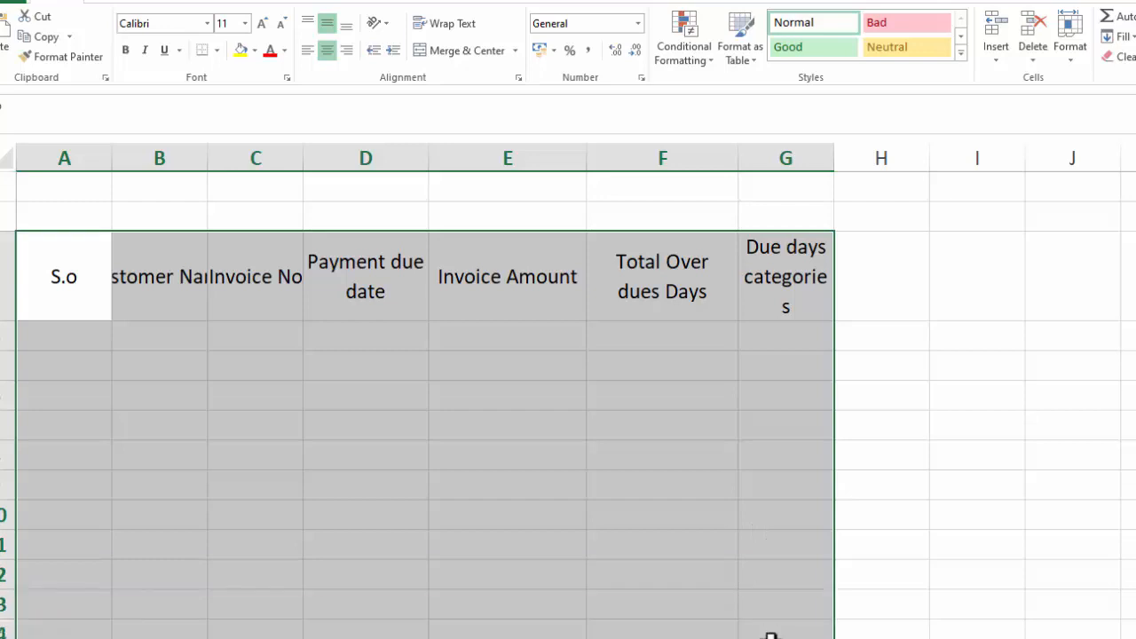
left_click(216, 51)
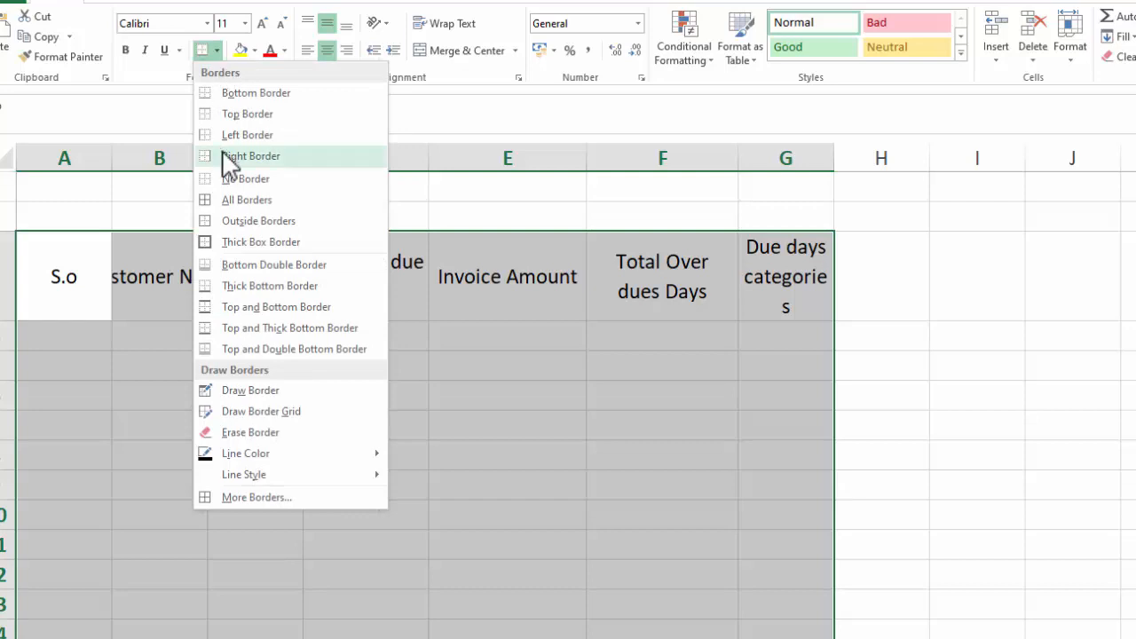
left_click(229, 203)
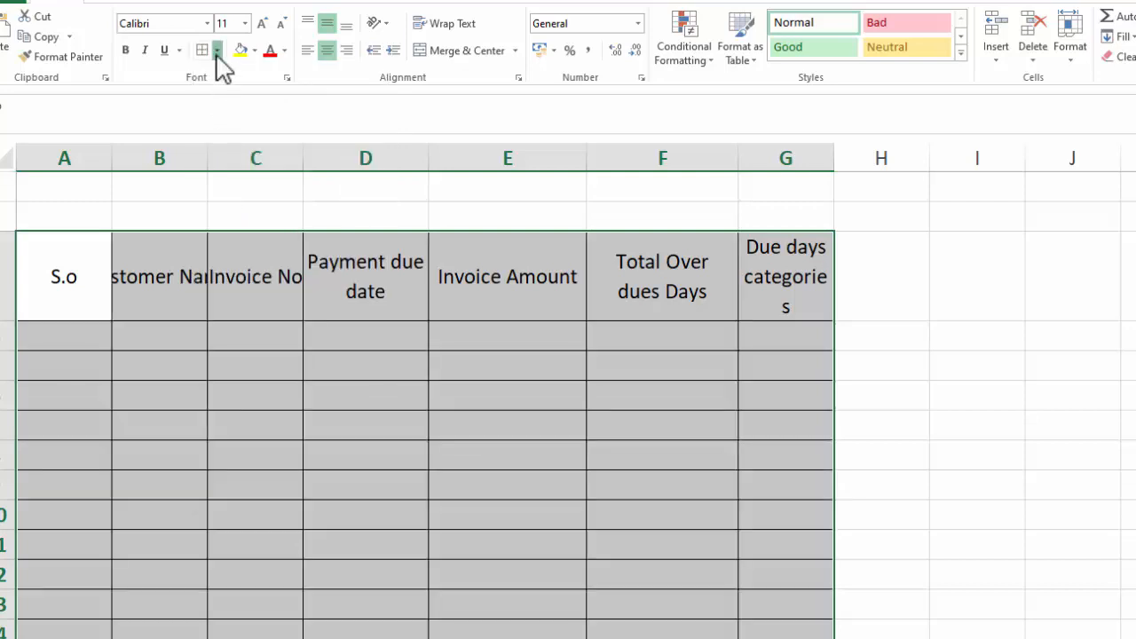
left_click(216, 51)
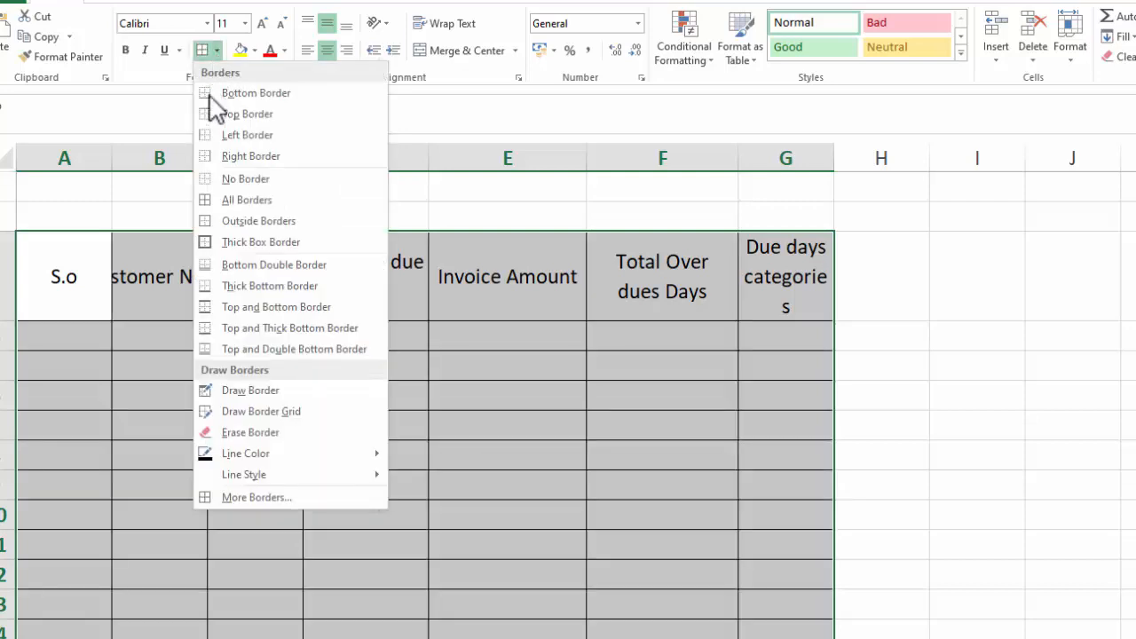
left_click(217, 242)
Reduce the height of header row 3 and widen column G so its header fits on two lines.
left_click_drag(7, 322, 7, 306)
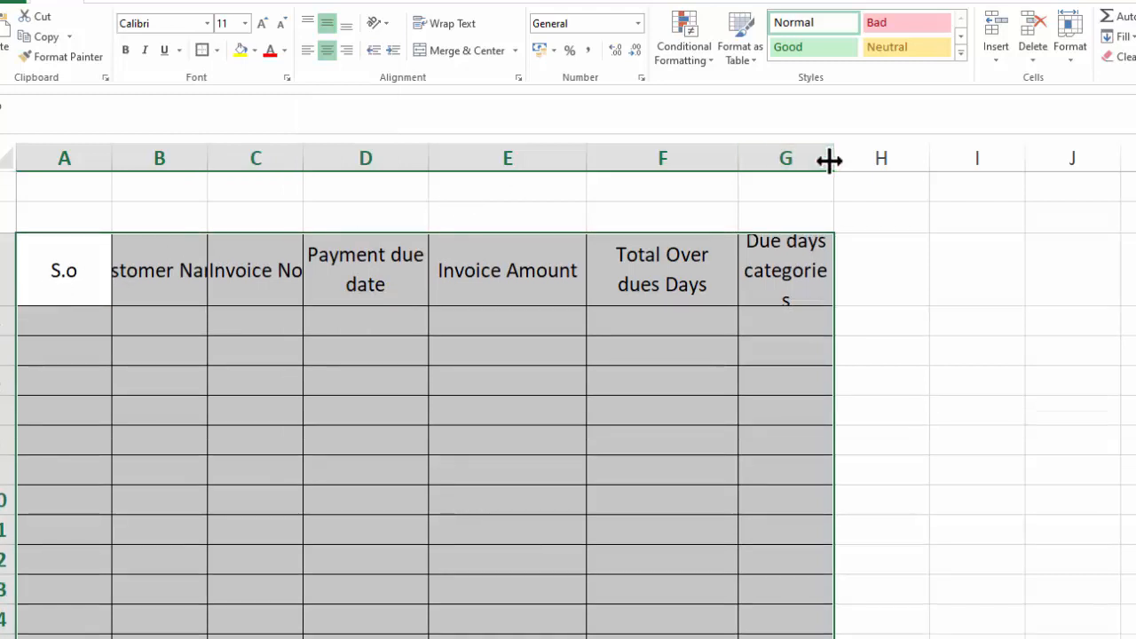
left_click_drag(833, 158, 871, 158)
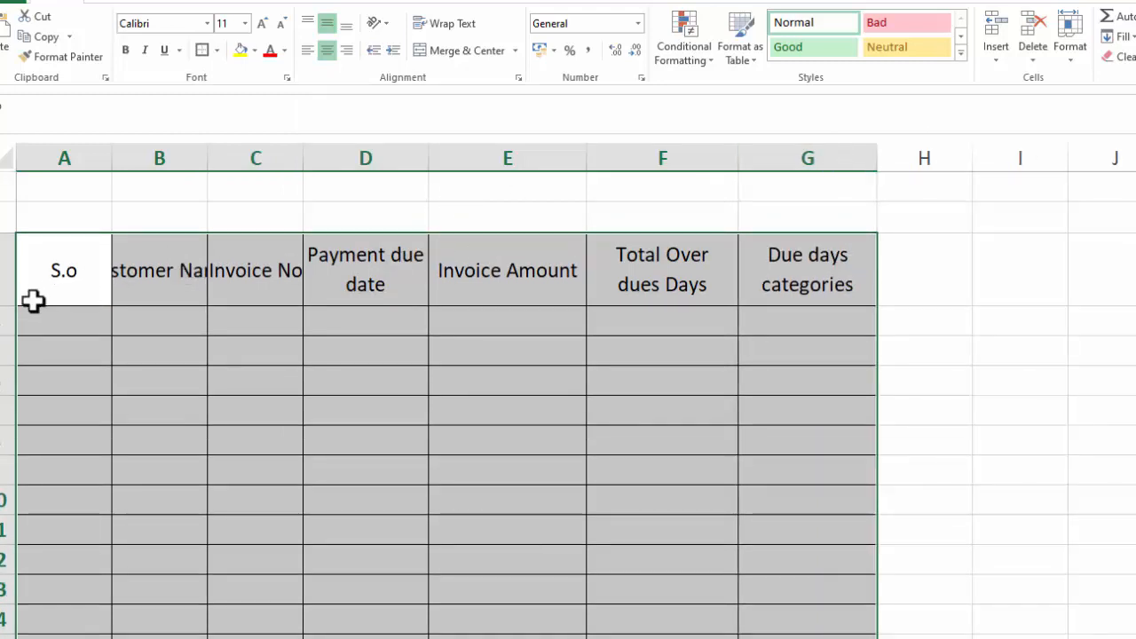
Remove the horizontal centring from the headers in A3:G3 and make them bold.
left_click_drag(8, 307, 744, 277)
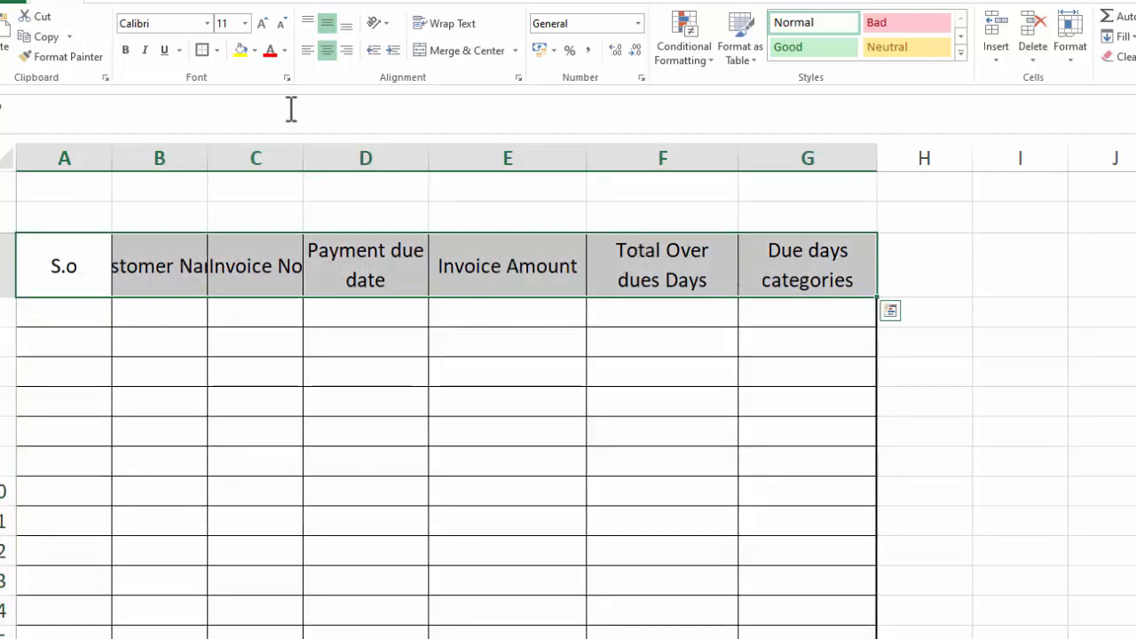
left_click(327, 49)
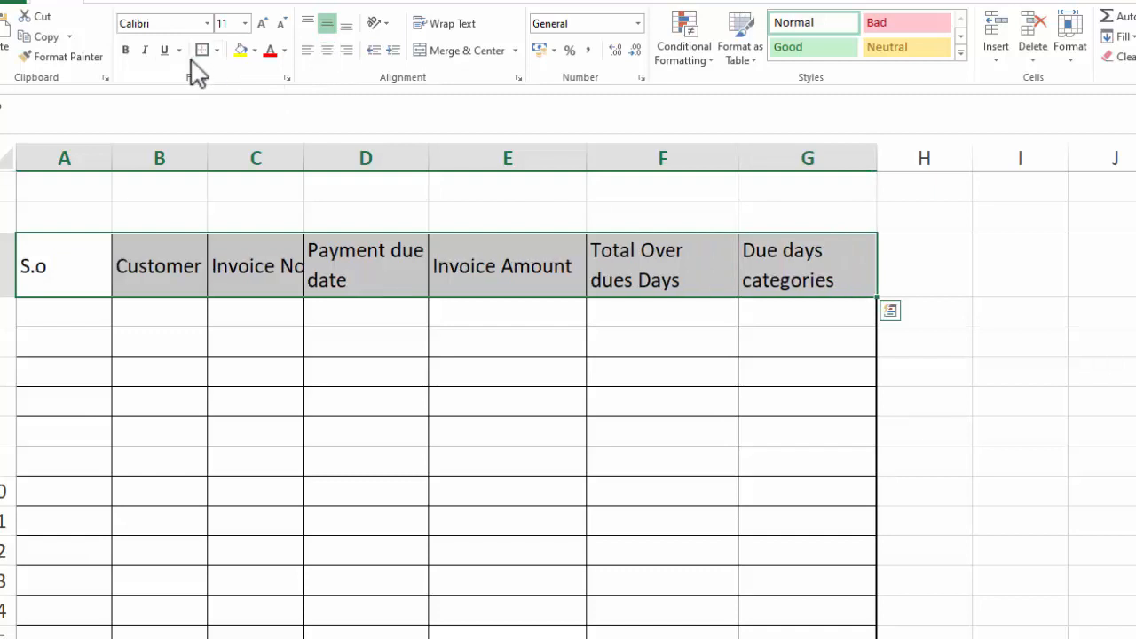
left_click(126, 50)
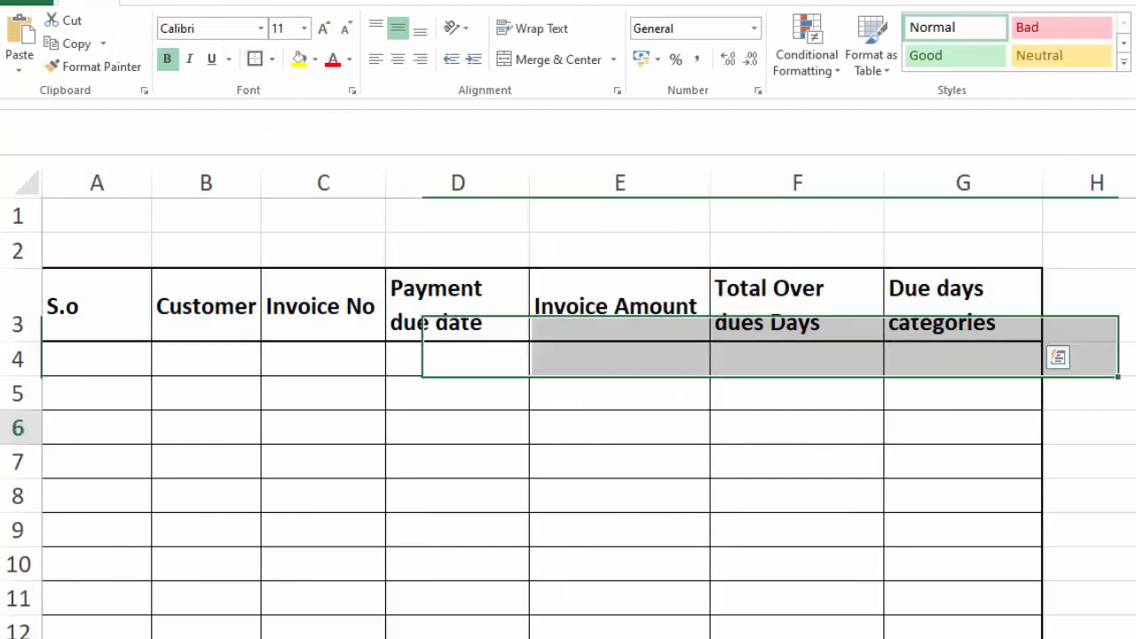
Number the S.No column from 1 to 11 in A4:A14 by entering 1 and 2 and filling the series down.
left_click(109, 370)
type("1")
key("Return")
type("2")
key("Return")
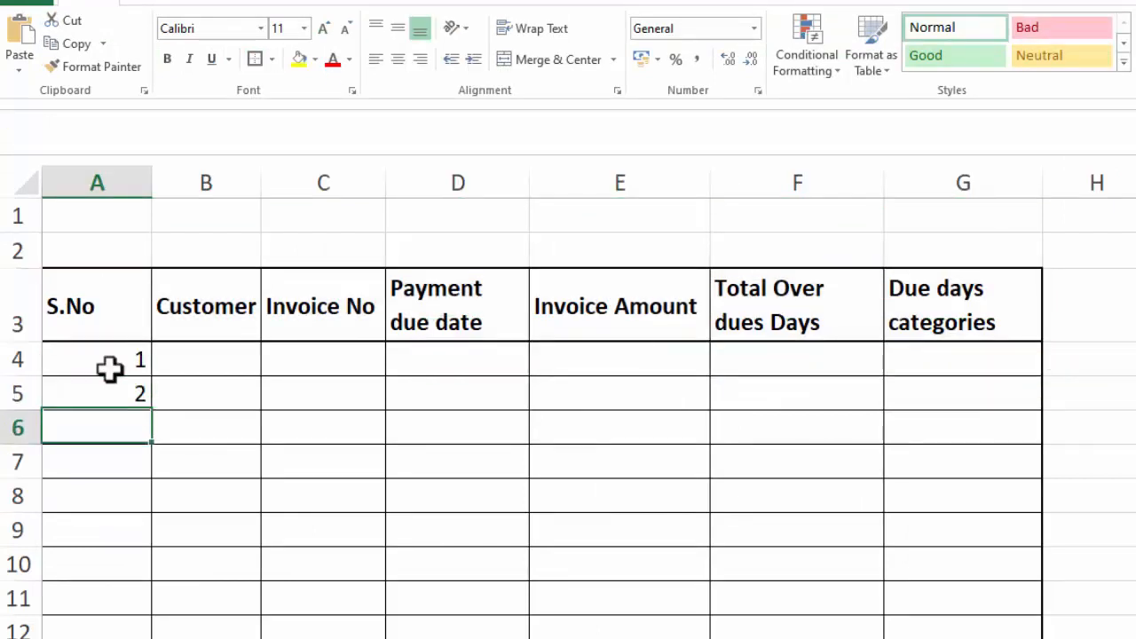
left_click_drag(109, 361, 162, 635)
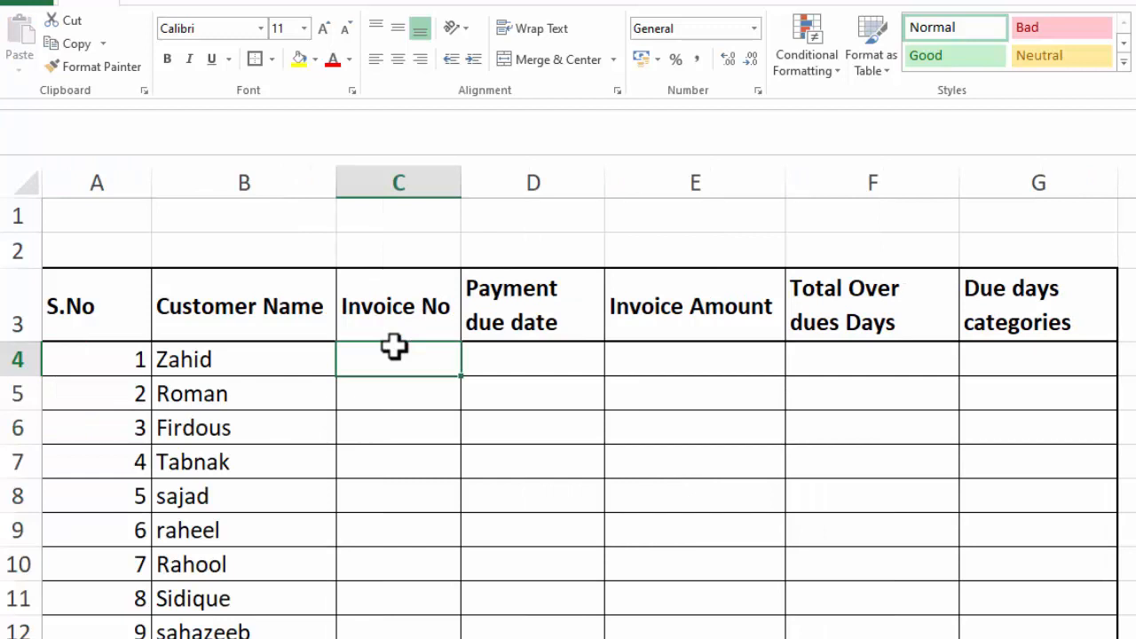
Fill the Invoice No column in C4:C14 with the series 101 to 111, starting from 101 and 102.
type("101")
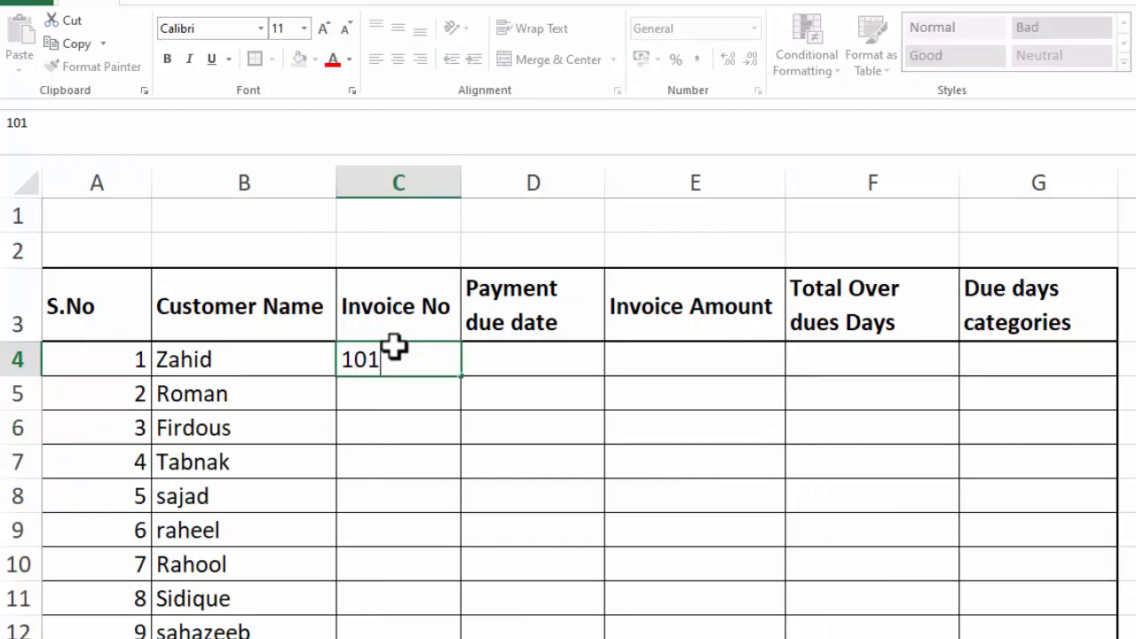
key("Return")
type("102")
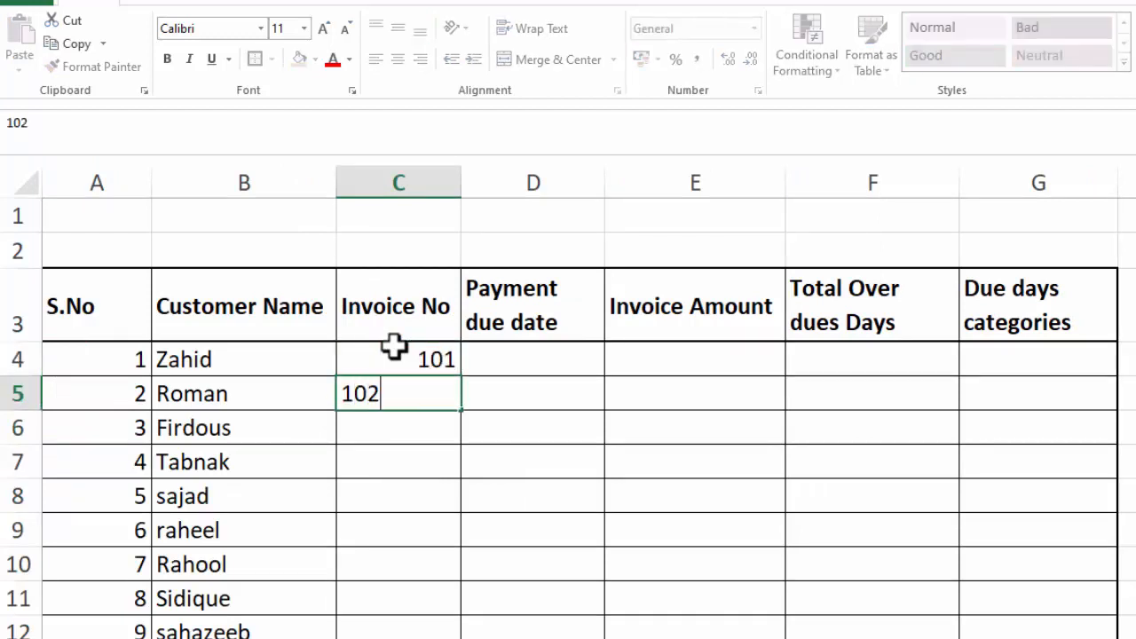
left_click_drag(393, 348, 435, 393)
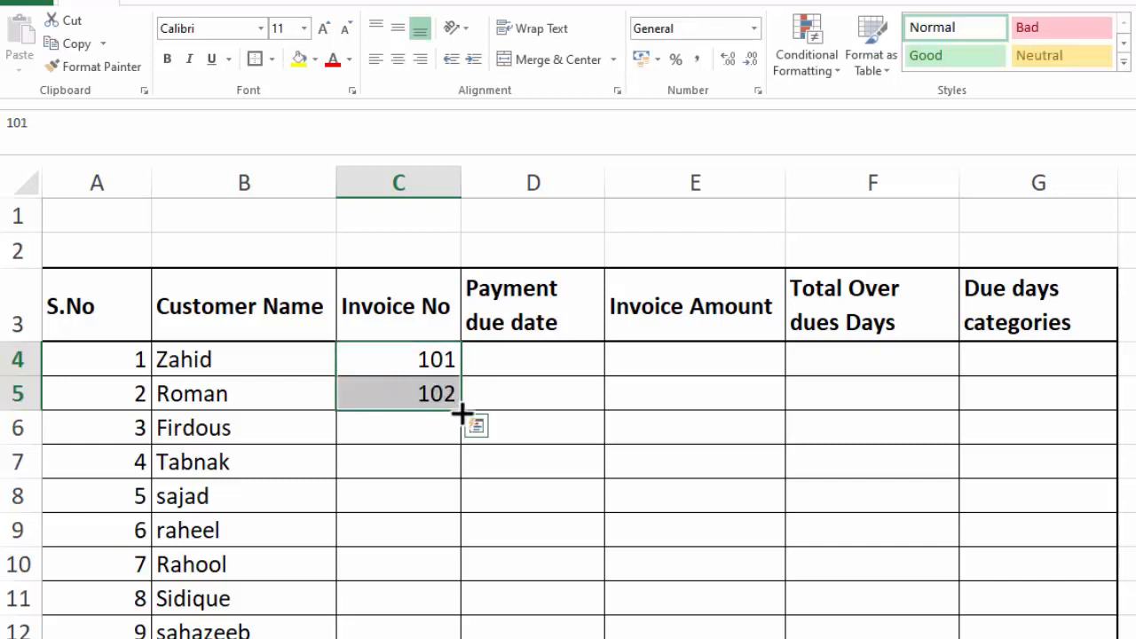
left_click_drag(456, 525, 455, 637)
Enter the payment due dates 18/4/2021 in D4 and 10/2/2021 in D5.
left_click(546, 360)
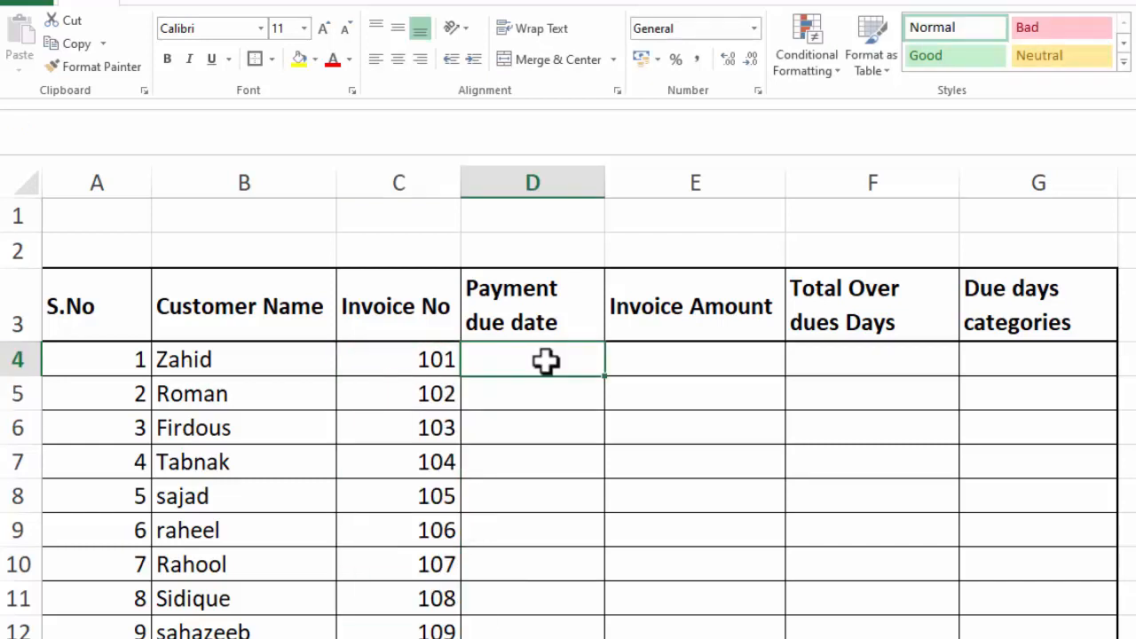
type("18/")
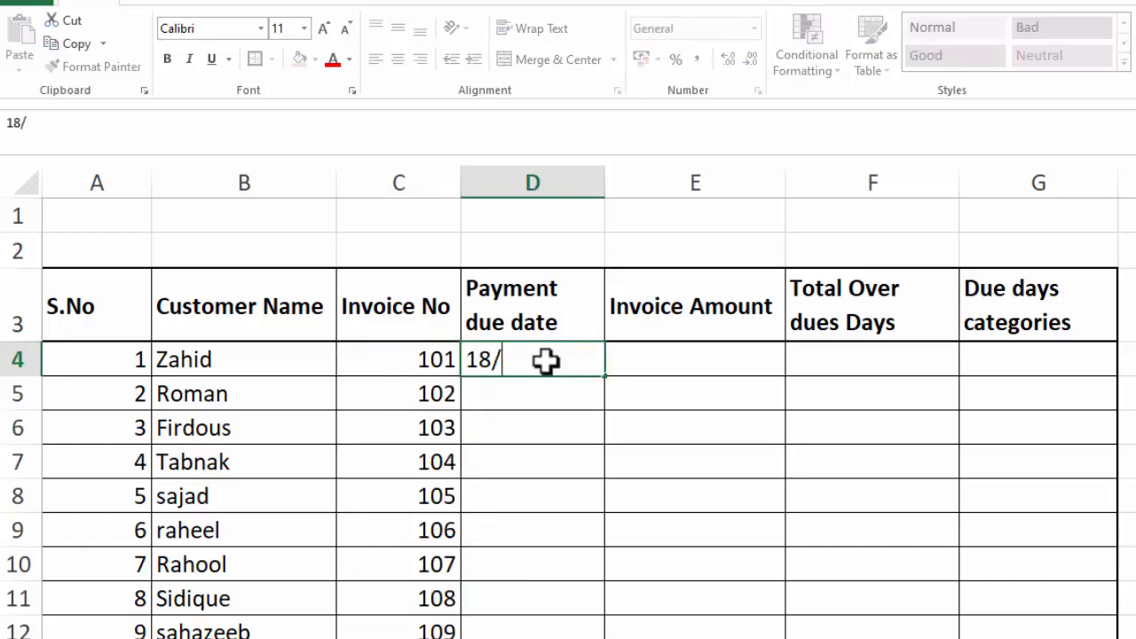
type("04/20")
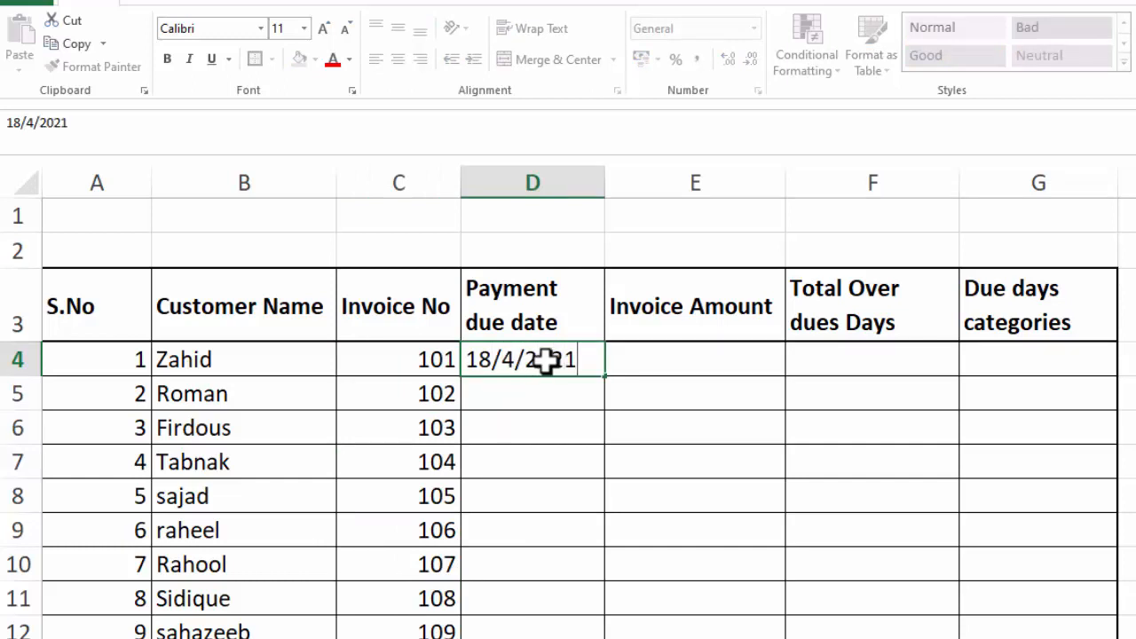
type("21")
key("Return")
type("10/")
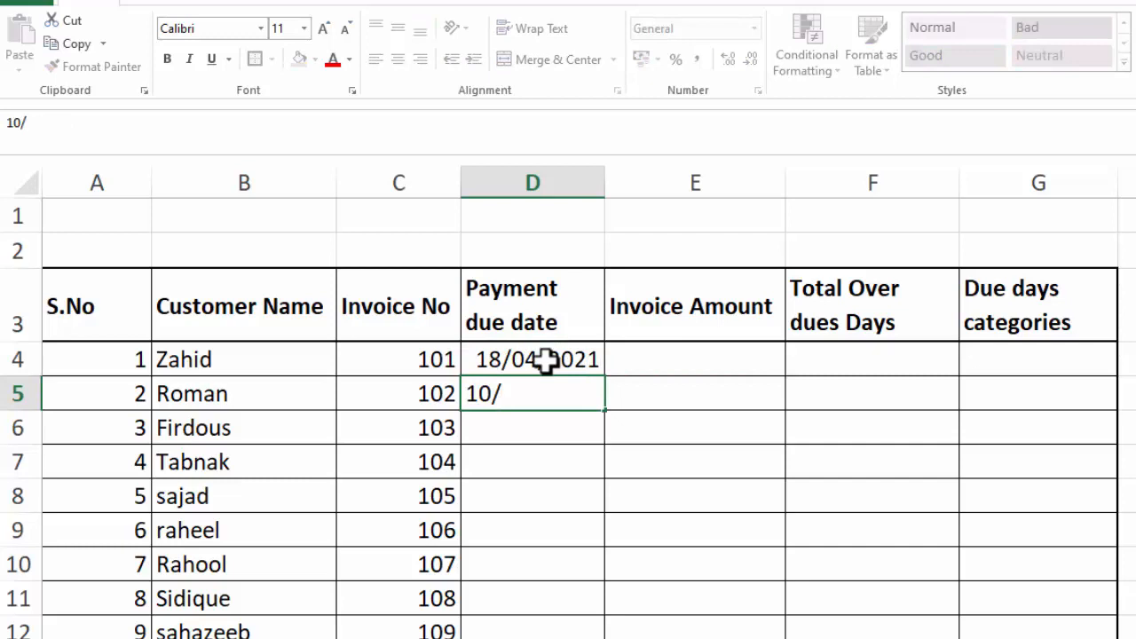
type("2/2021")
key("Return")
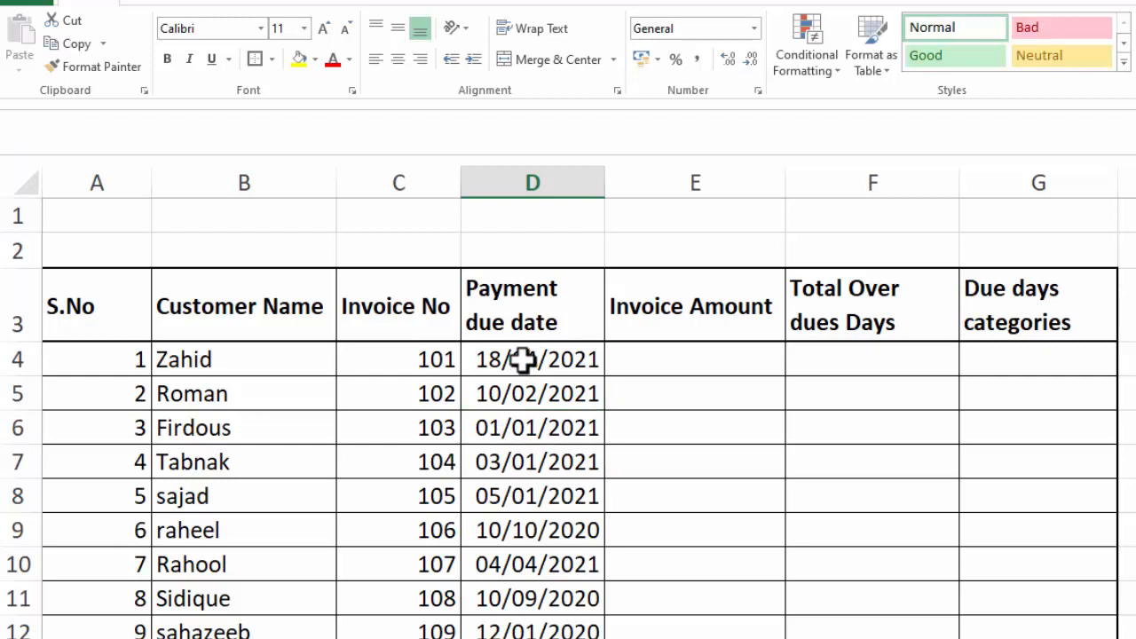
Format the payment due dates in D4:D14 in the dd-mmm-yy date style.
left_click_drag(545, 360, 535, 638)
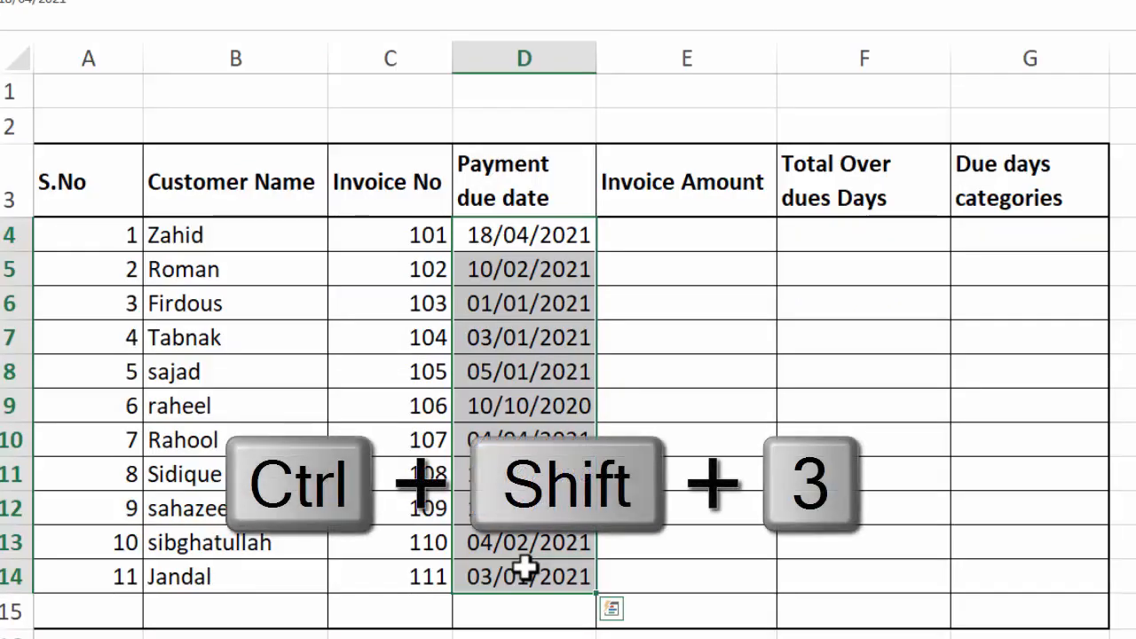
key("ctrl+shift+3")
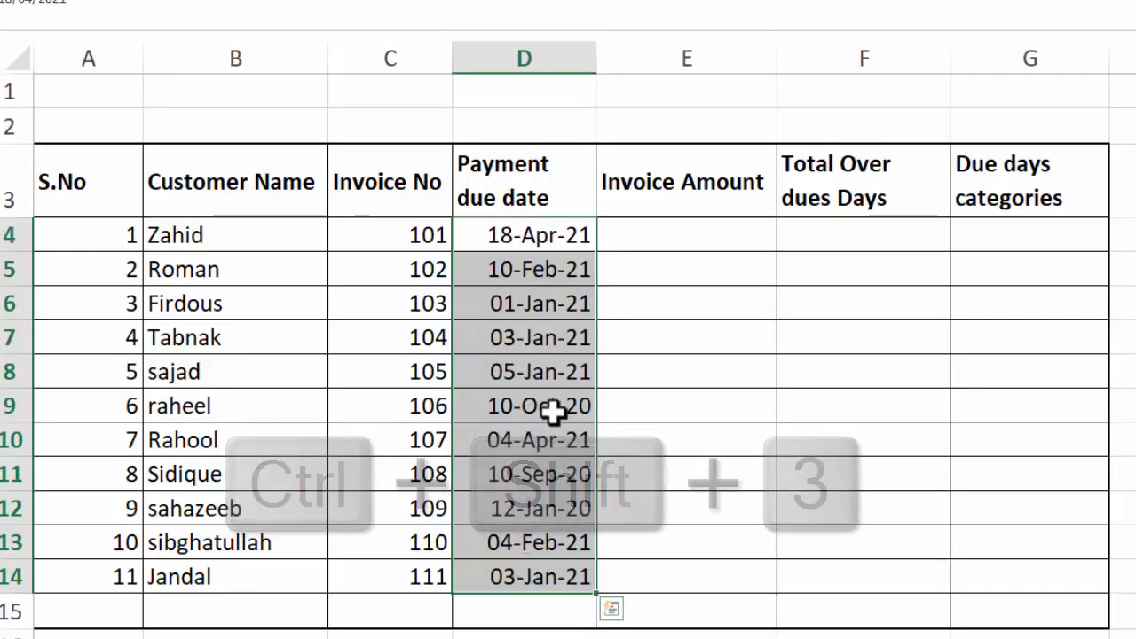
Look through the English (United States) date formats available for the payment due dates in D4:D14.
right_click(502, 277)
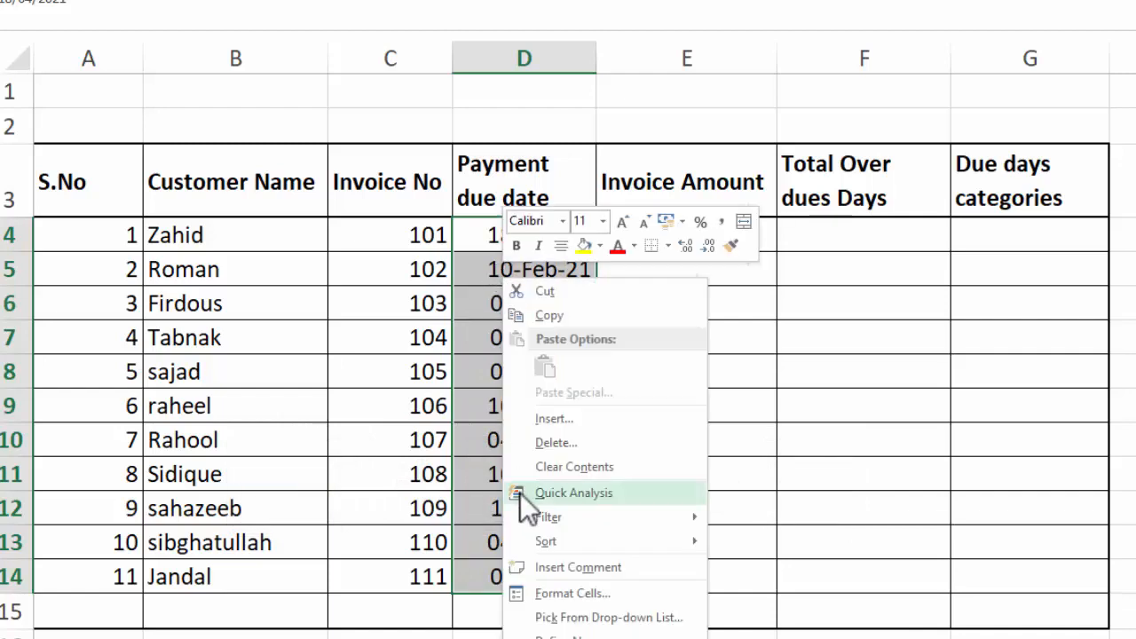
left_click(571, 550)
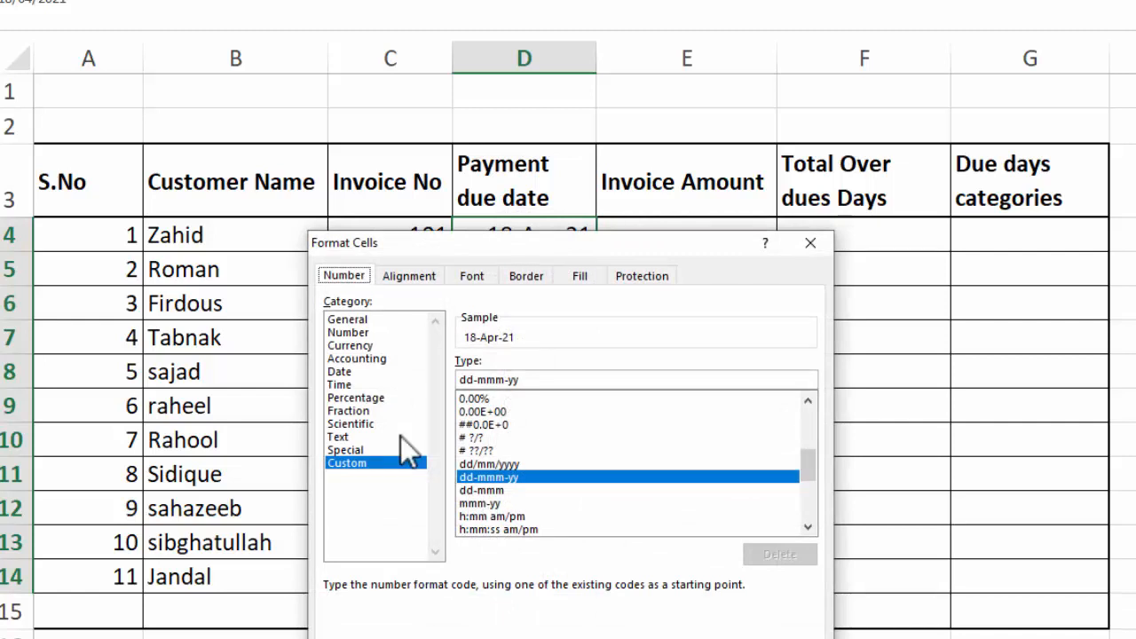
left_click(342, 372)
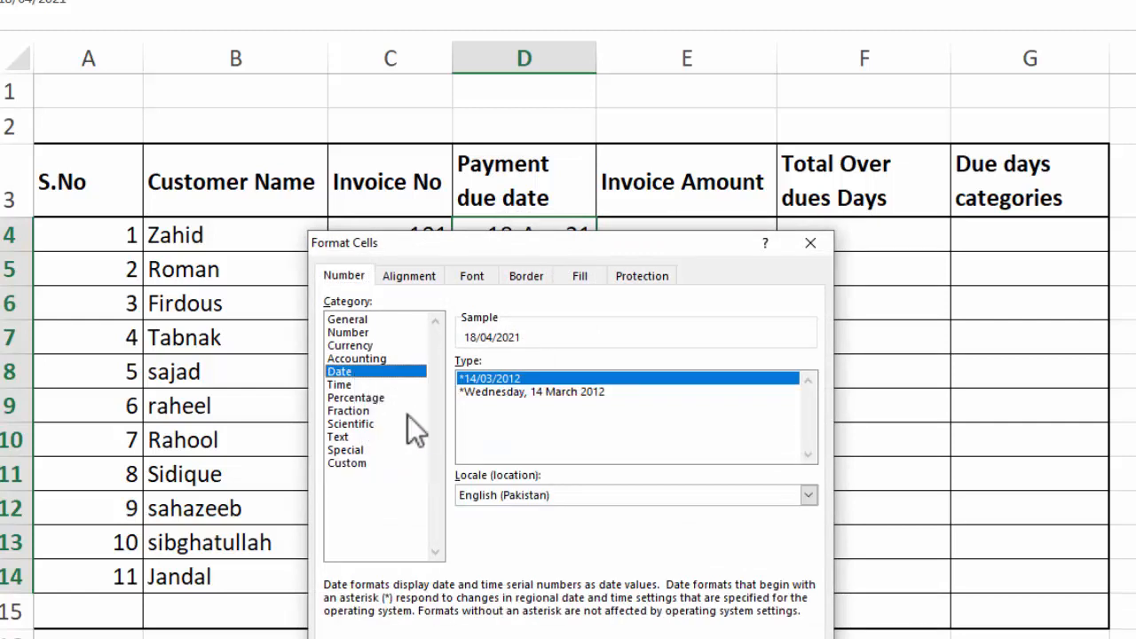
left_click(502, 501)
left_click(502, 524)
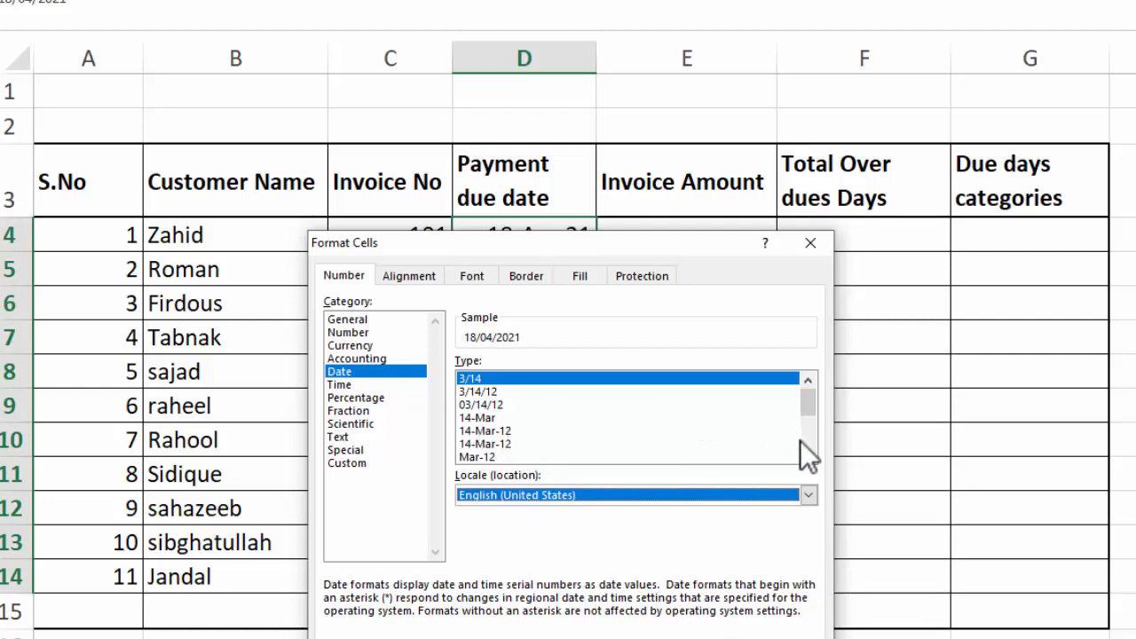
left_click(804, 442)
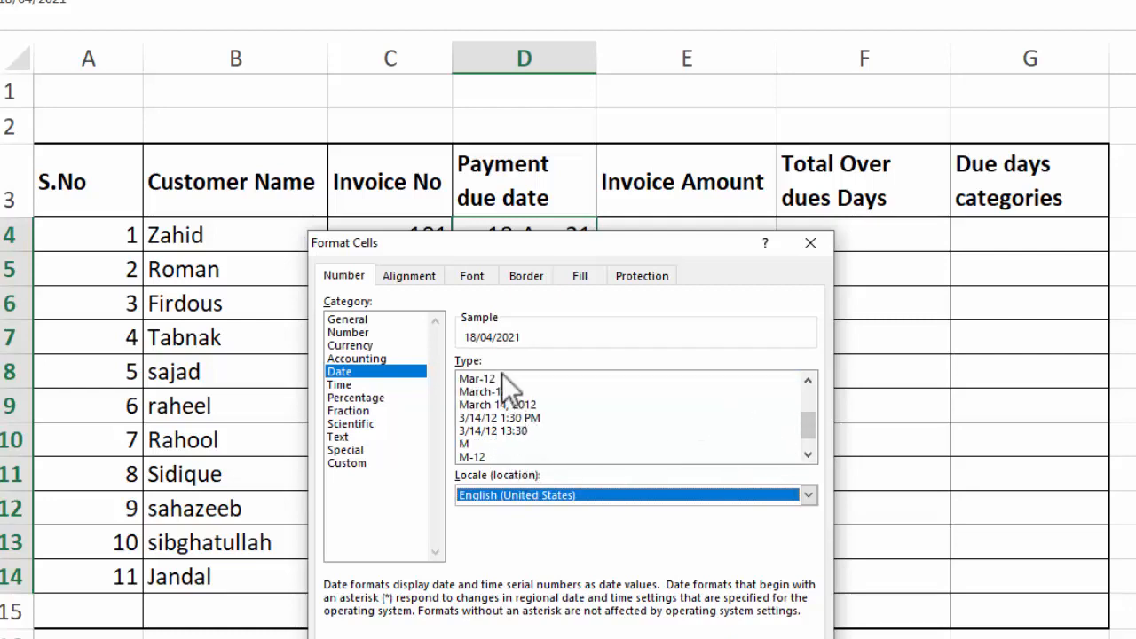
left_click(732, 629)
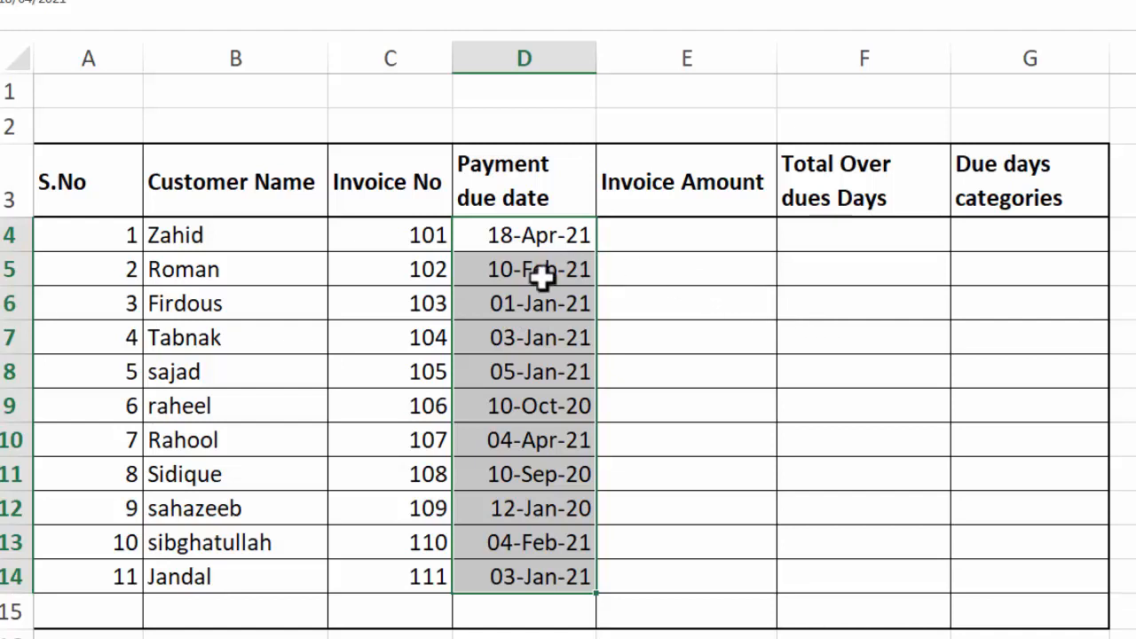
Enter the invoice amounts 120000, 123000, 140000, 150000, 210000, 160000, 190000, 110000, 200000, 50000 and 30000 in E4:E14.
left_click(698, 245)
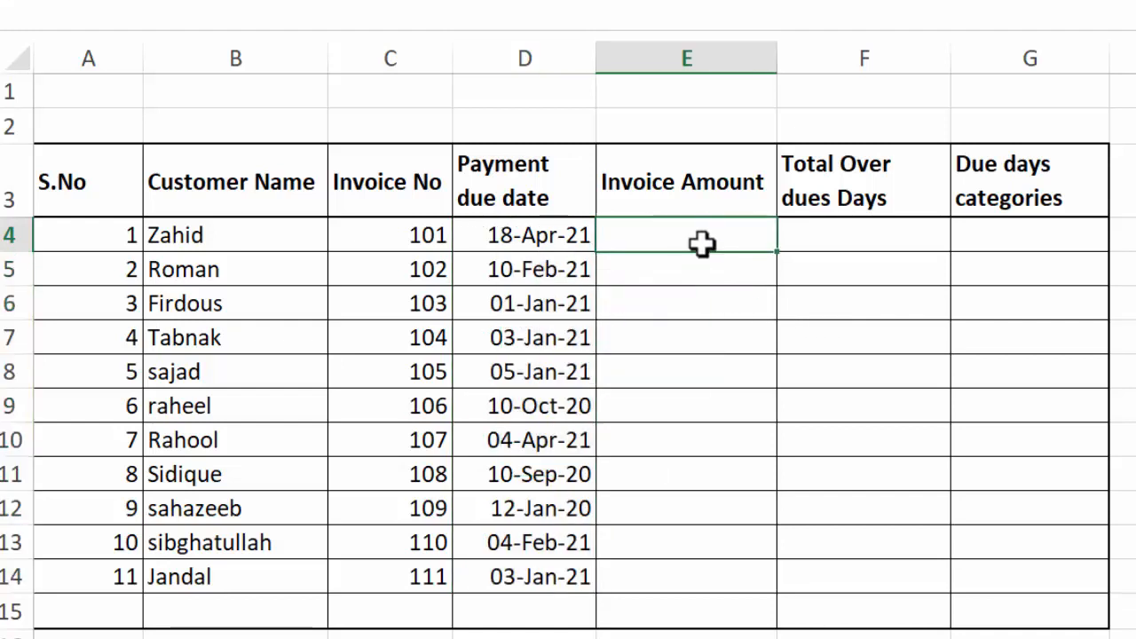
type("12000")
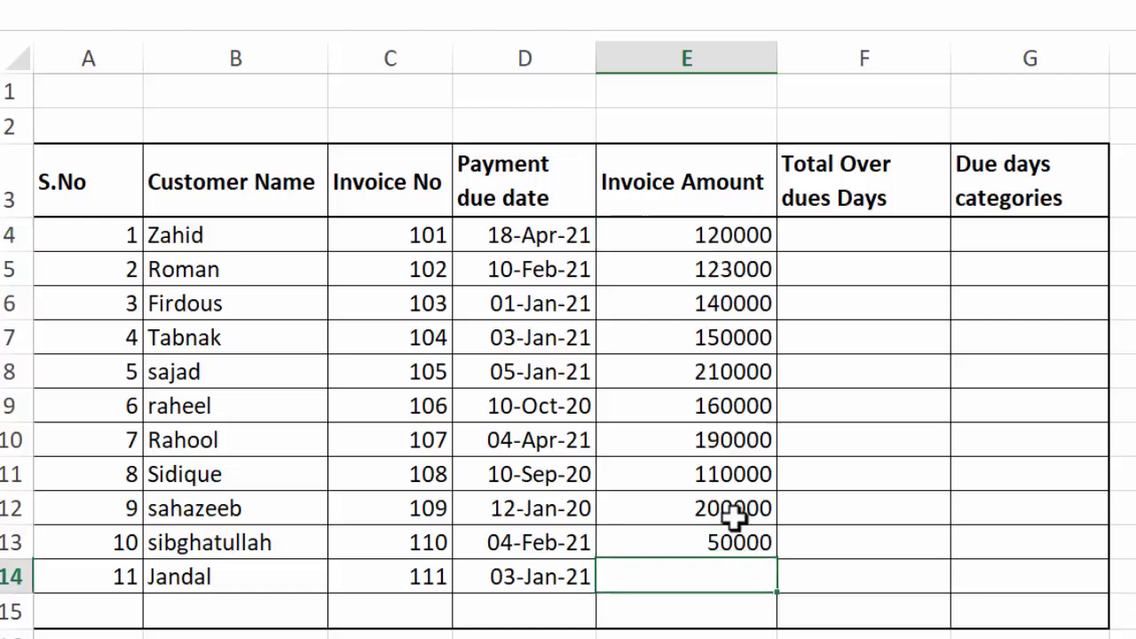
type("3000")
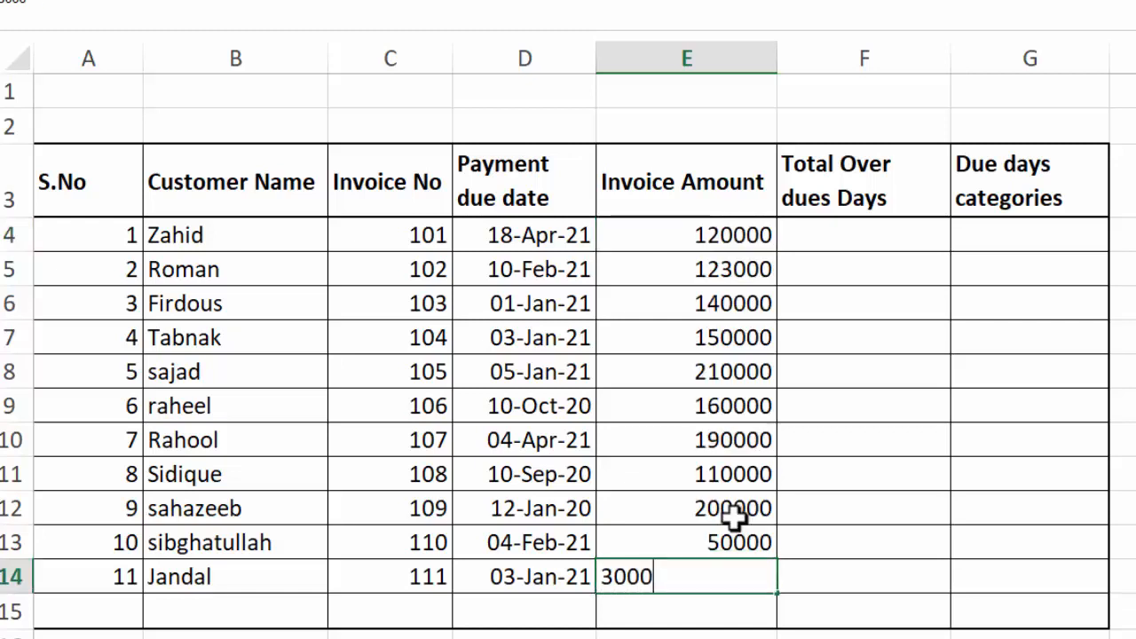
type("0")
Centre the header texts in A3:G3 horizontally.
left_click(894, 227)
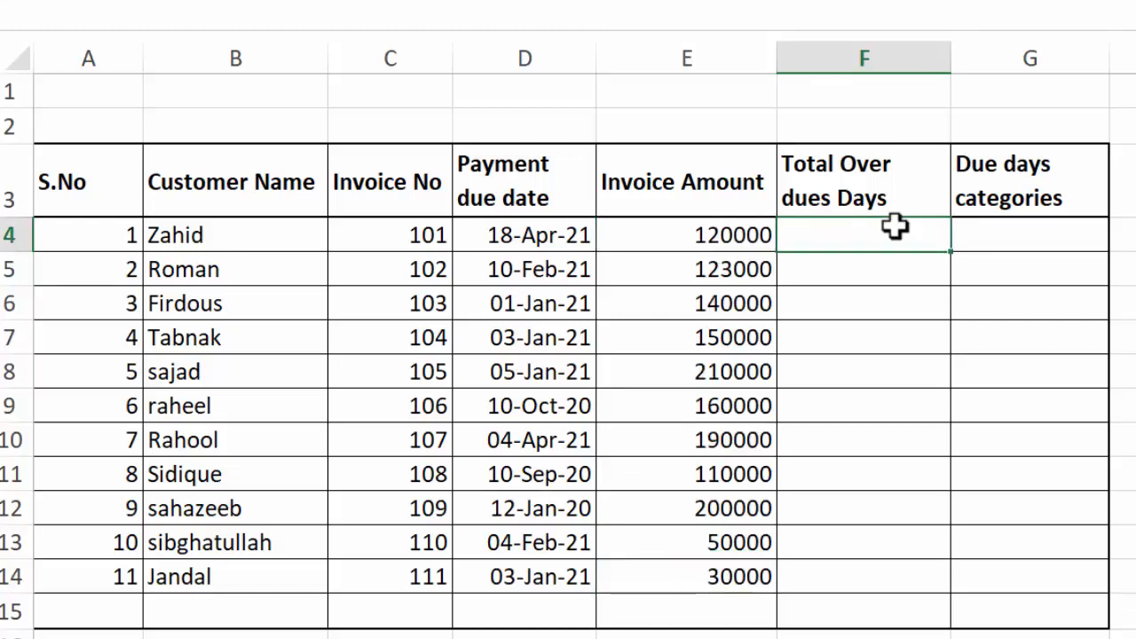
left_click_drag(133, 174, 905, 193)
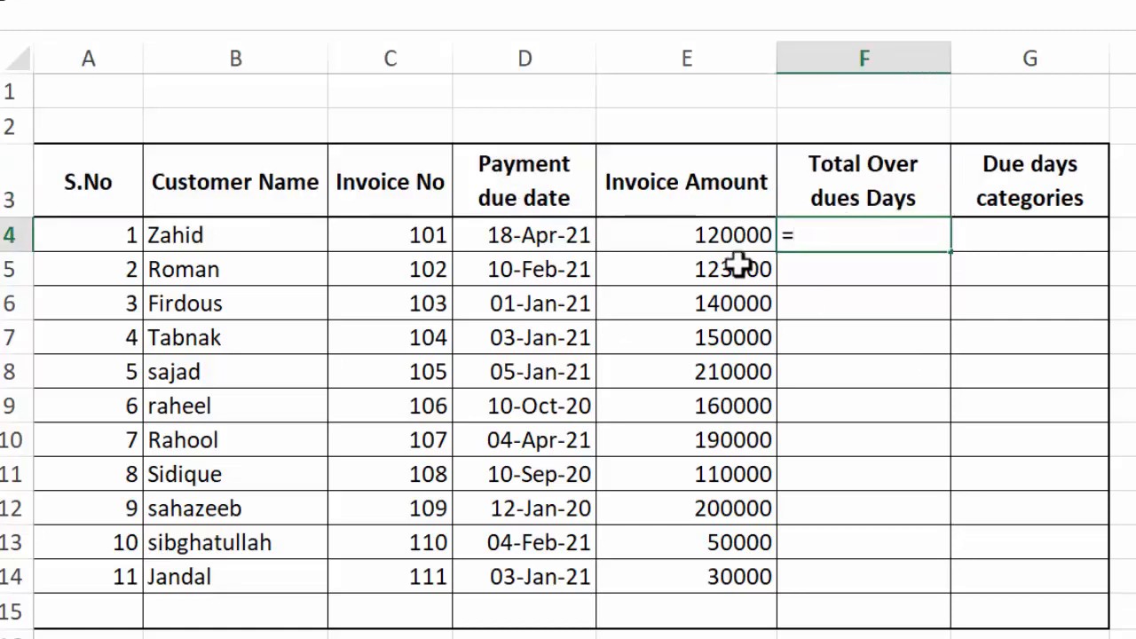
Enter the formula =TODAY()-D4 in F4 to calculate the total overdue days.
type("TODA")
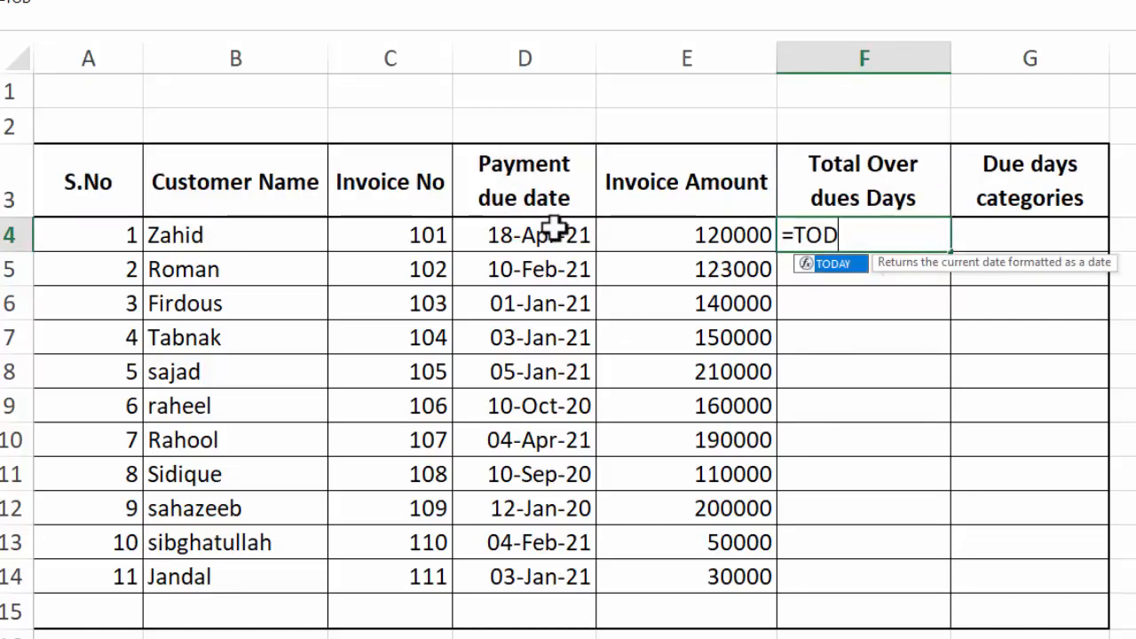
double_click(842, 262)
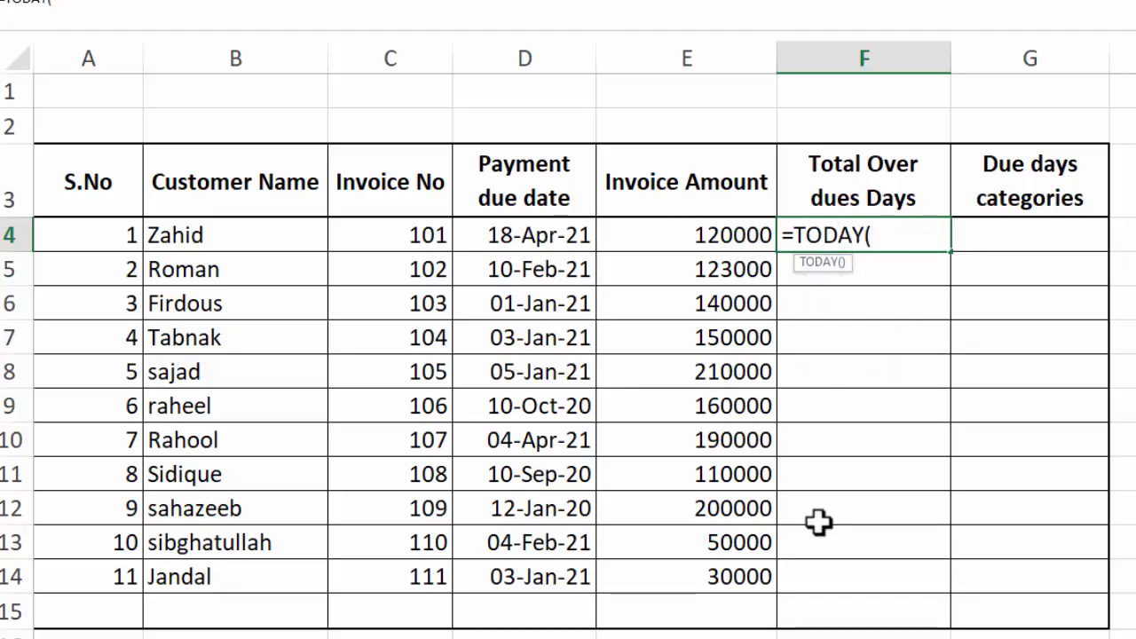
type(")-")
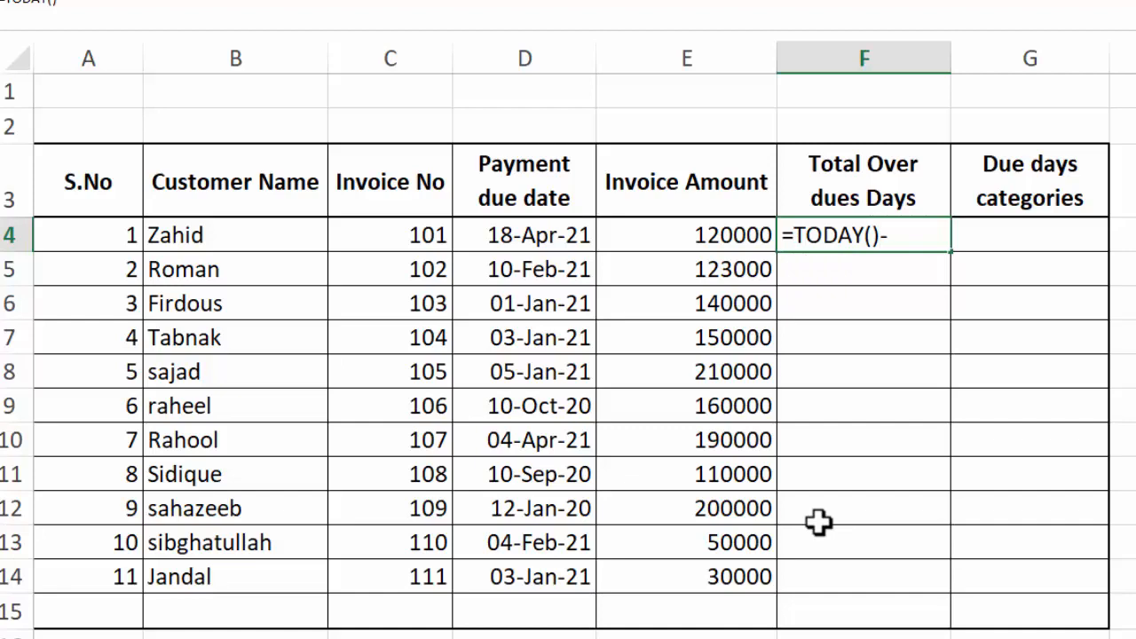
left_click(557, 235)
key("Return")
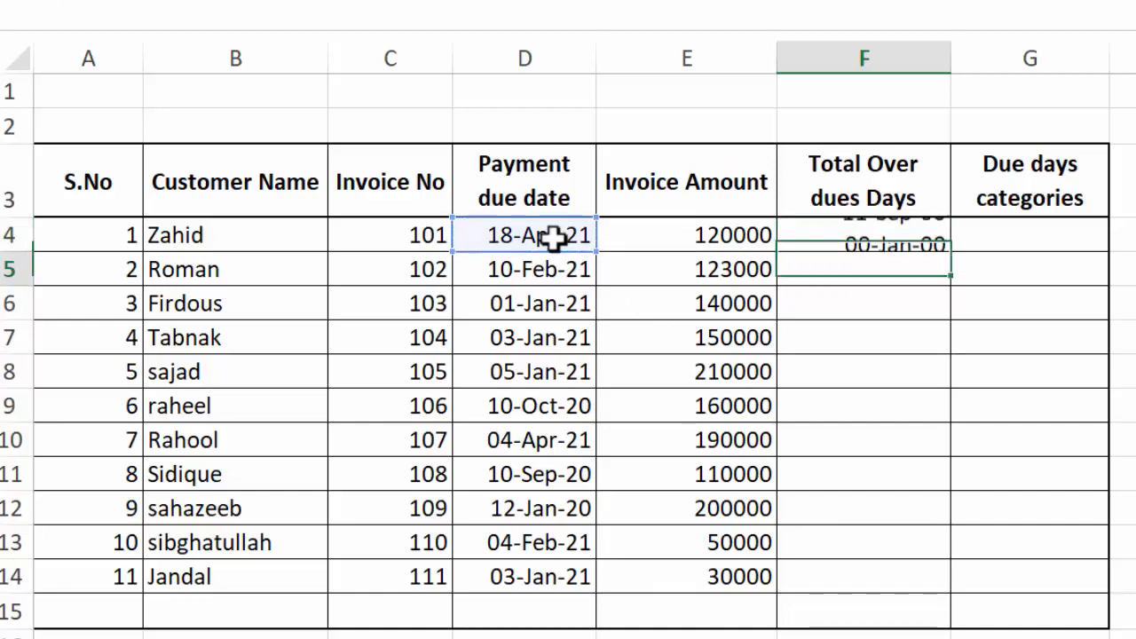
Set F4 to the General number format and fill its formula down to F14.
key("Up")
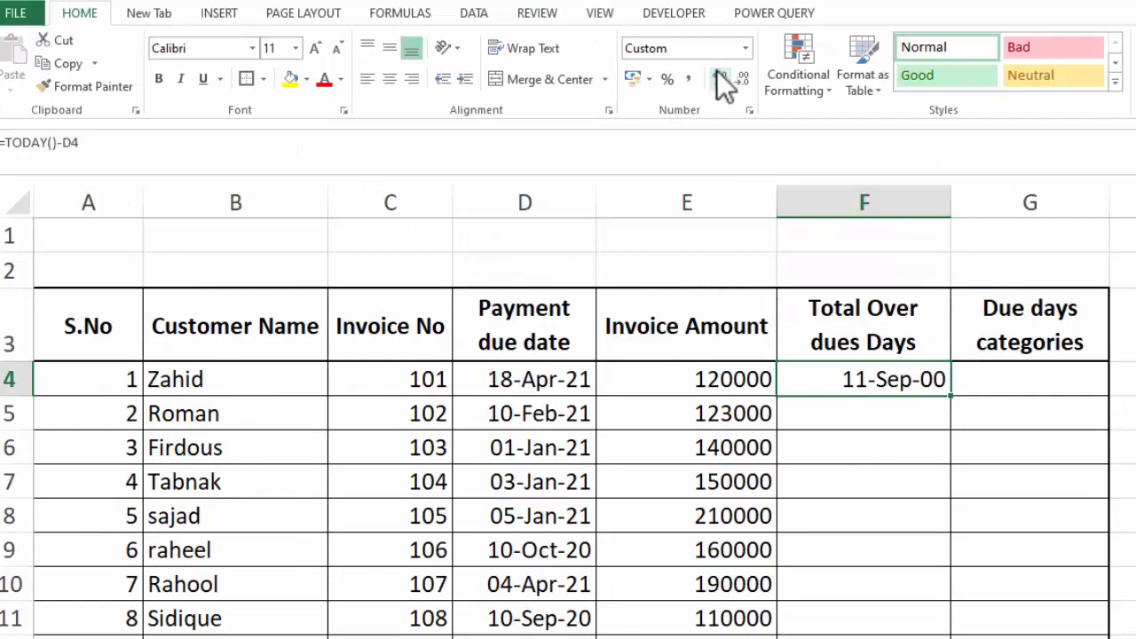
left_click(748, 48)
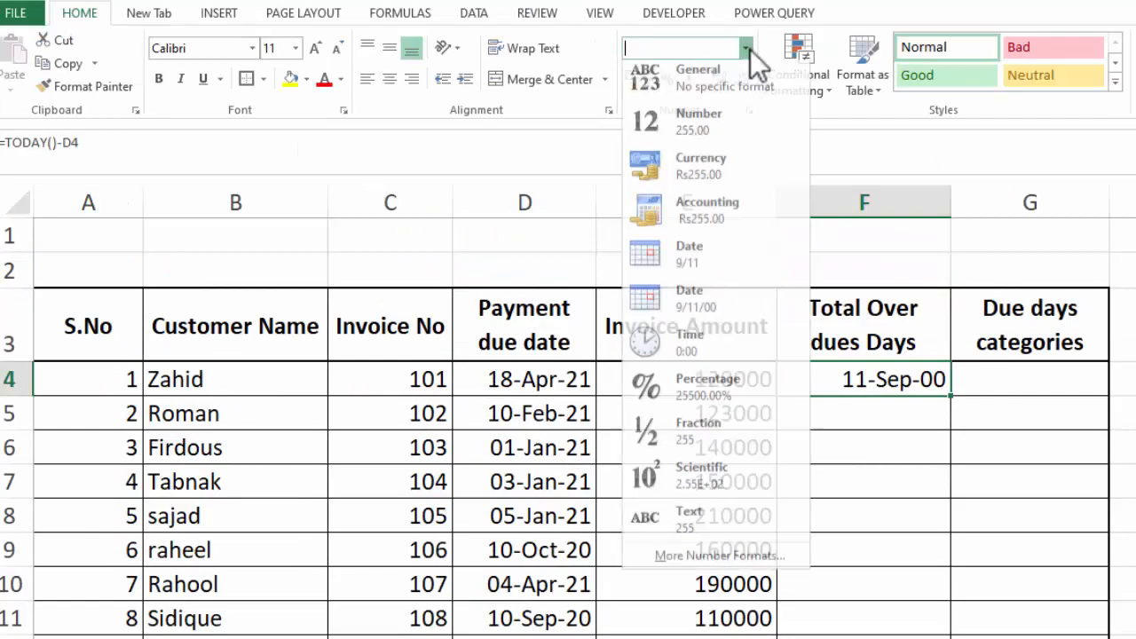
left_click(722, 72)
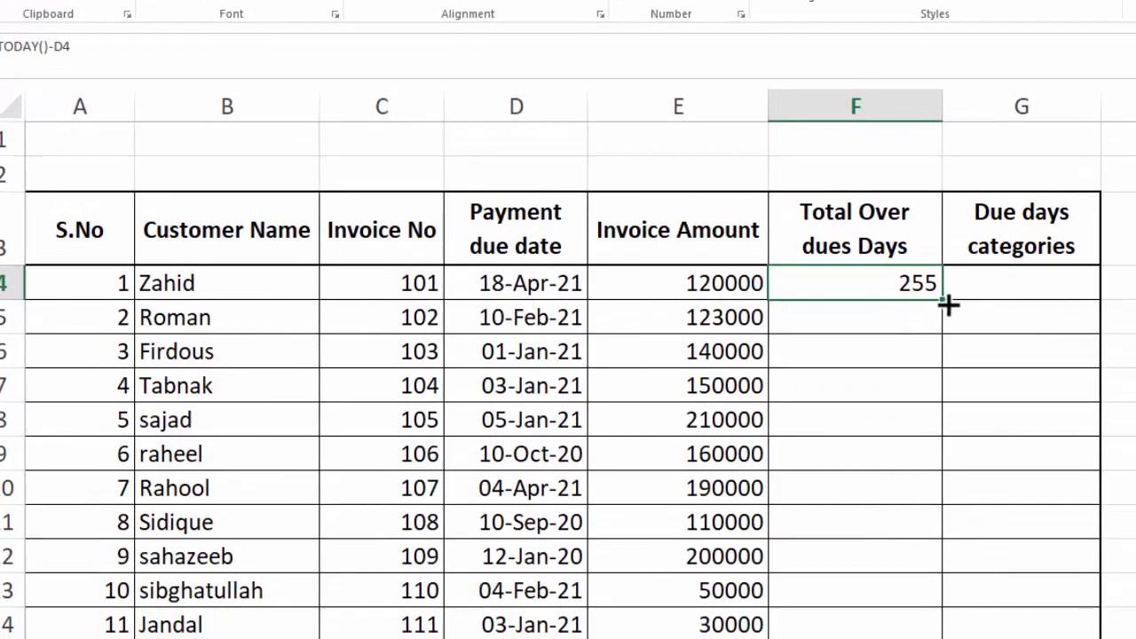
double_click(951, 391)
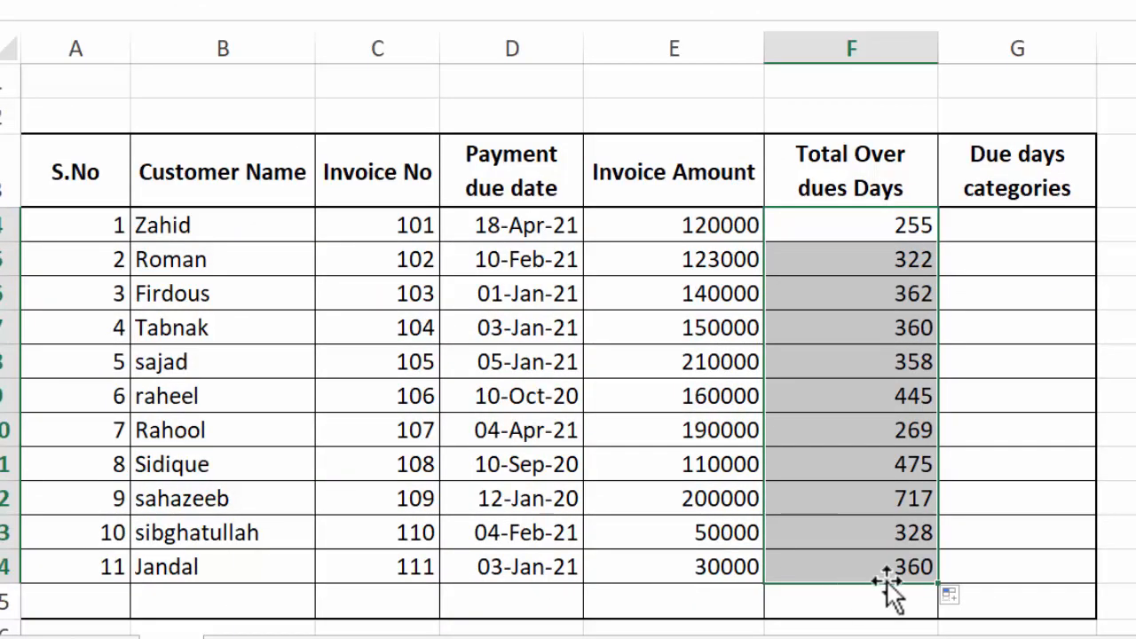
Change the payment due date in D4 to 18/12/2021.
double_click(515, 227)
type("12/2021")
left_click(756, 222)
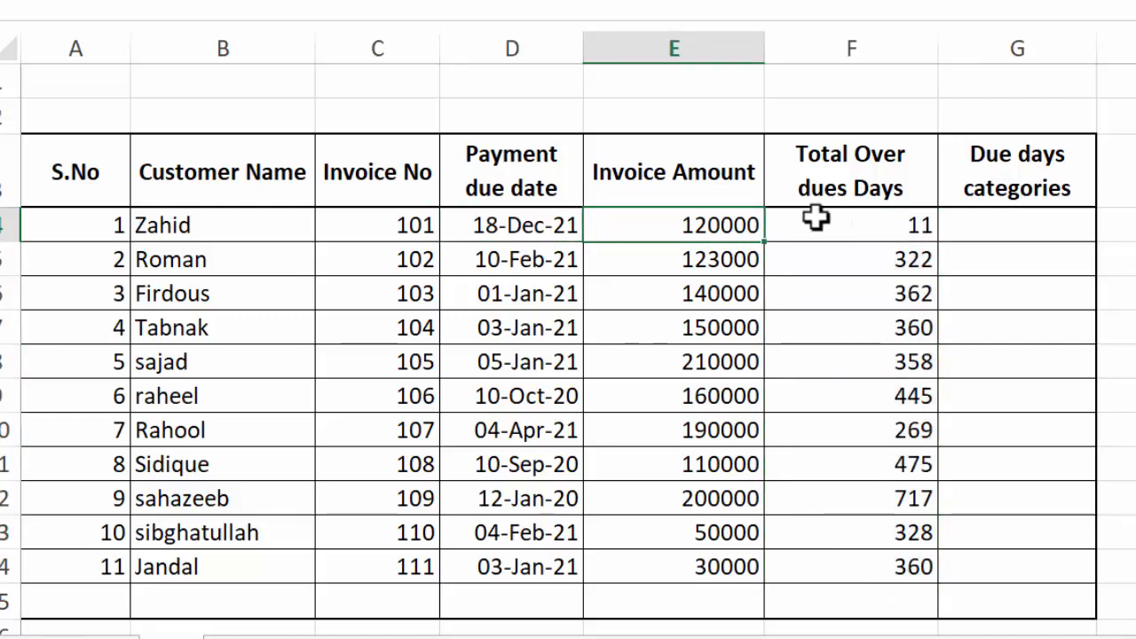
Change the payment due date in D4 to 18/8/2021 and centre the overdue days in F4:F14.
double_click(519, 228)
key("BackSpace")
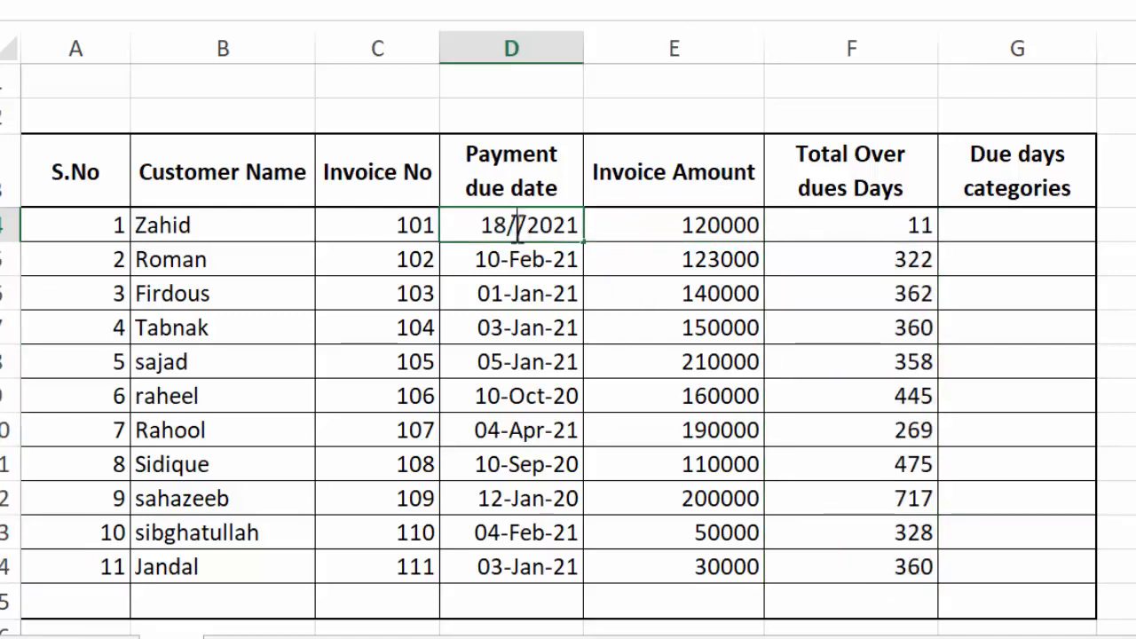
type("8")
left_click(751, 224)
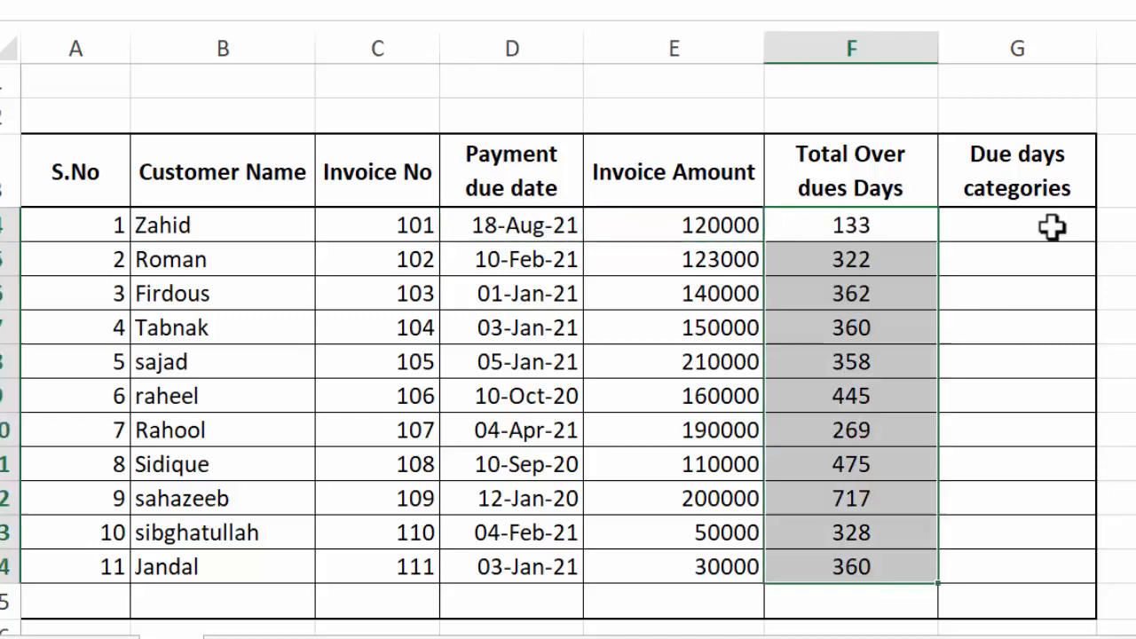
left_click(1052, 228)
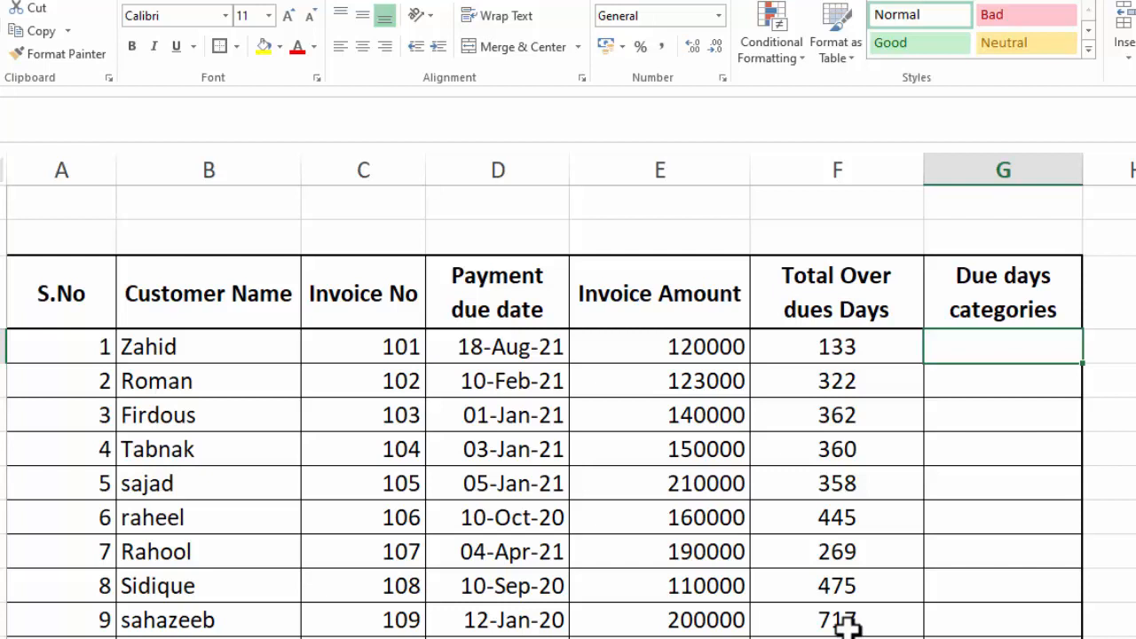
Change the payment due dates to 12-Dec-20 in D12, 10-Dec-20 in D11 and 10-Nov-20 in D9.
double_click(506, 619)
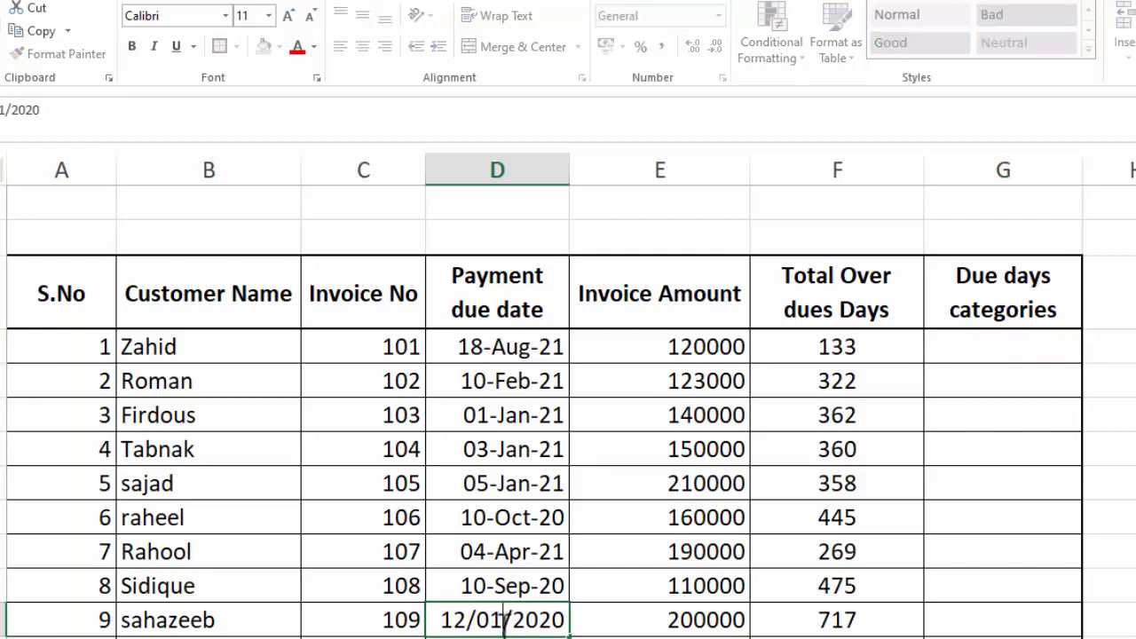
key("BackSpace")
key("BackSpace")
type("12")
key("Tab")
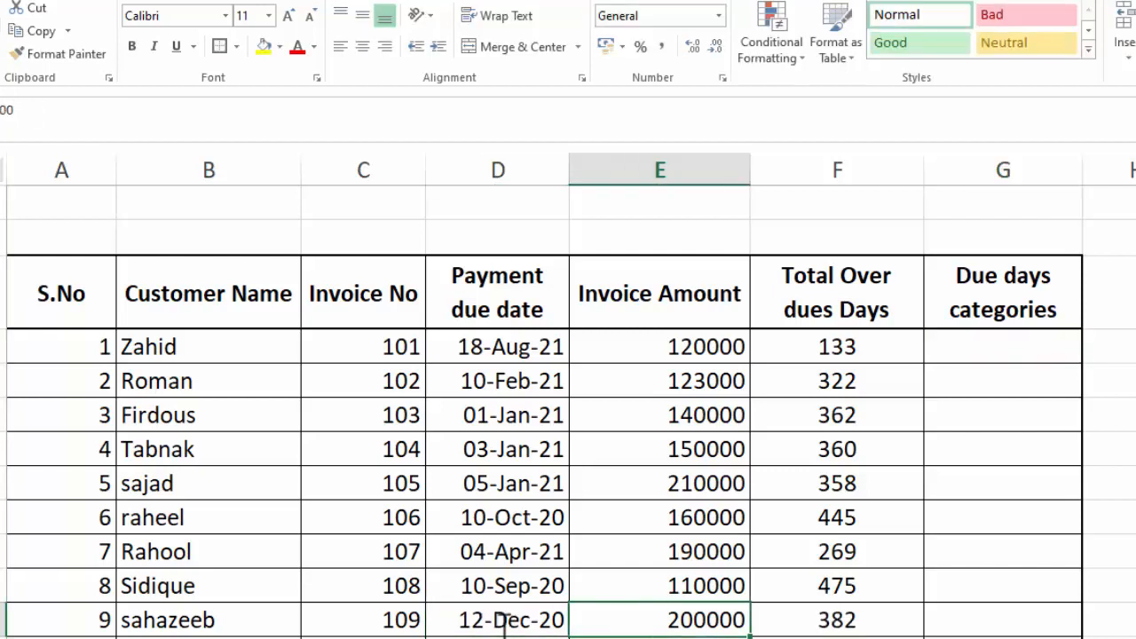
double_click(497, 578)
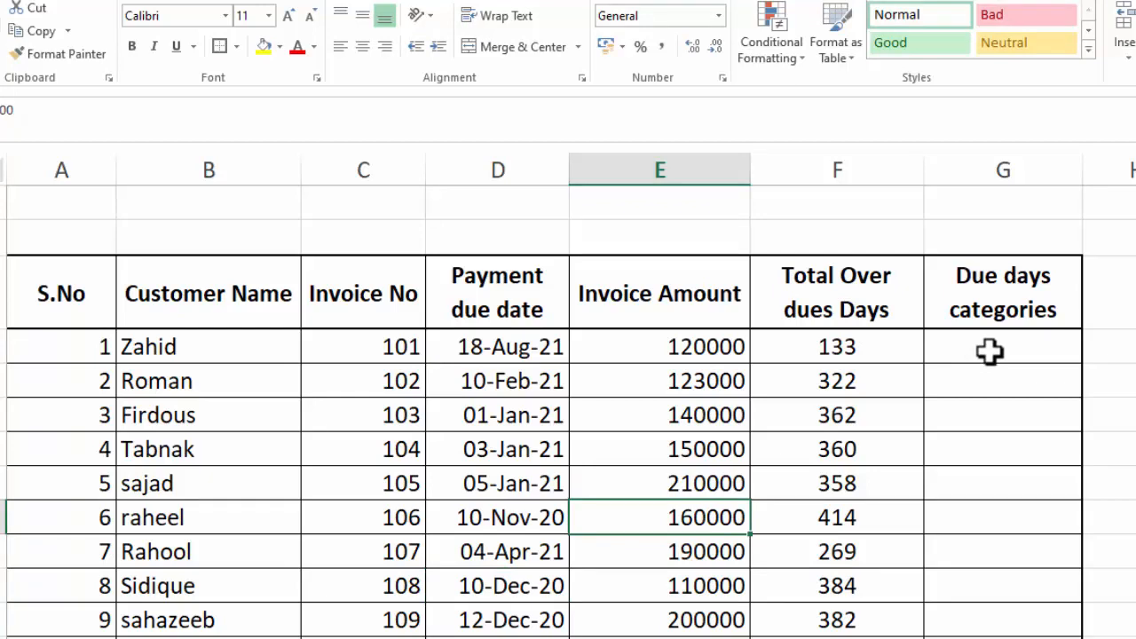
Begin an IF formula in G4 that returns "UNDER 250 DAYS" when F4<250.
left_click(1017, 350)
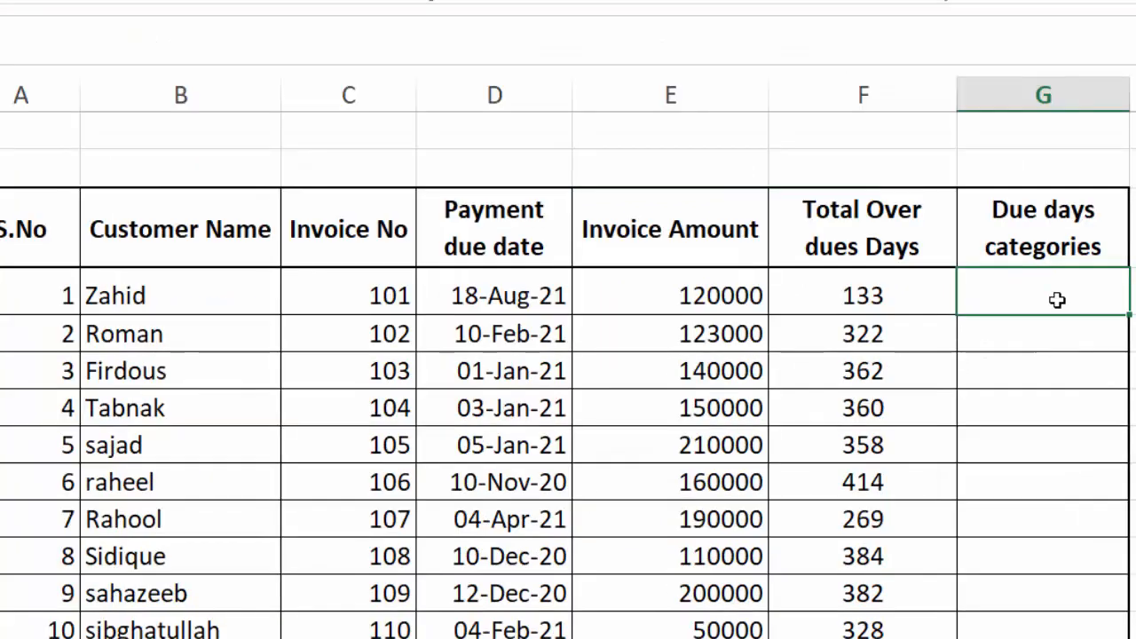
type("=if")
key("Tab")
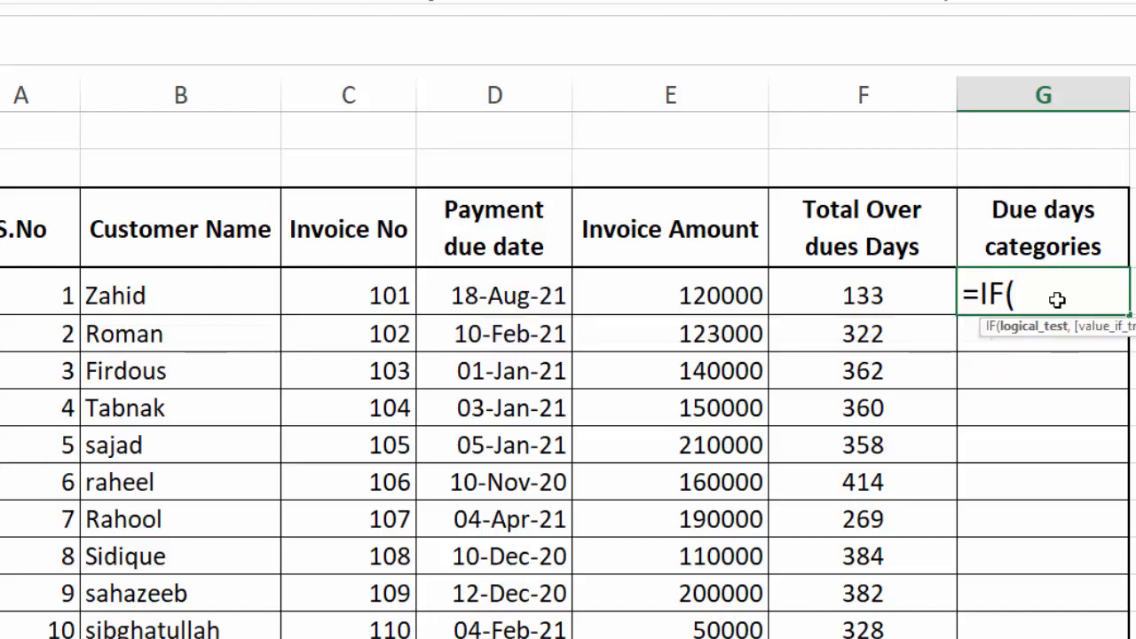
left_click(871, 294)
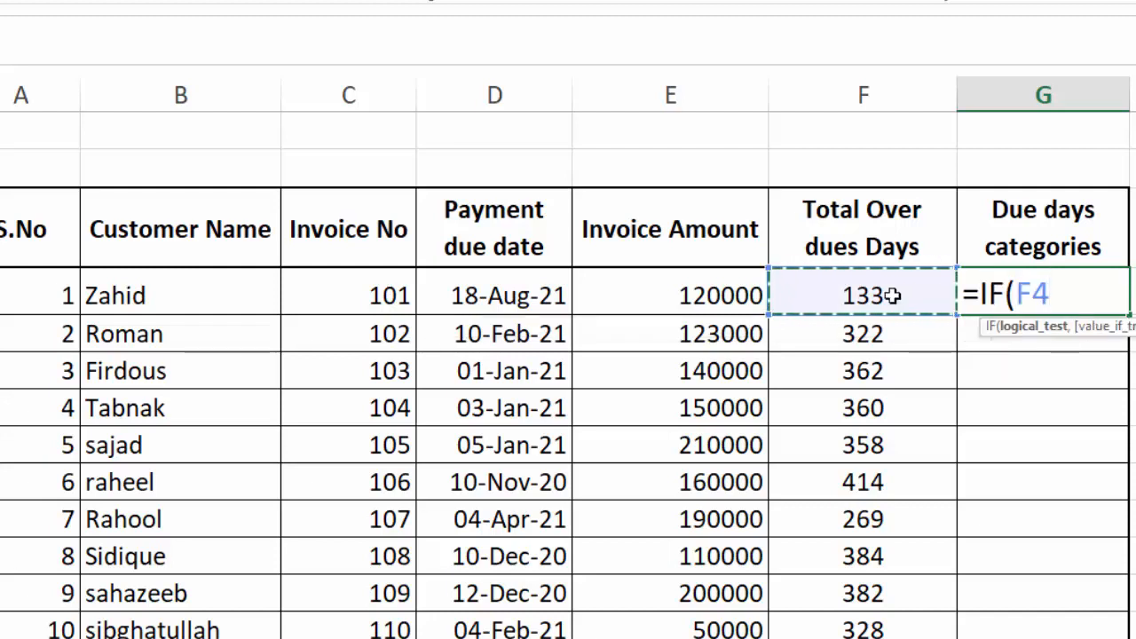
type("<200,")
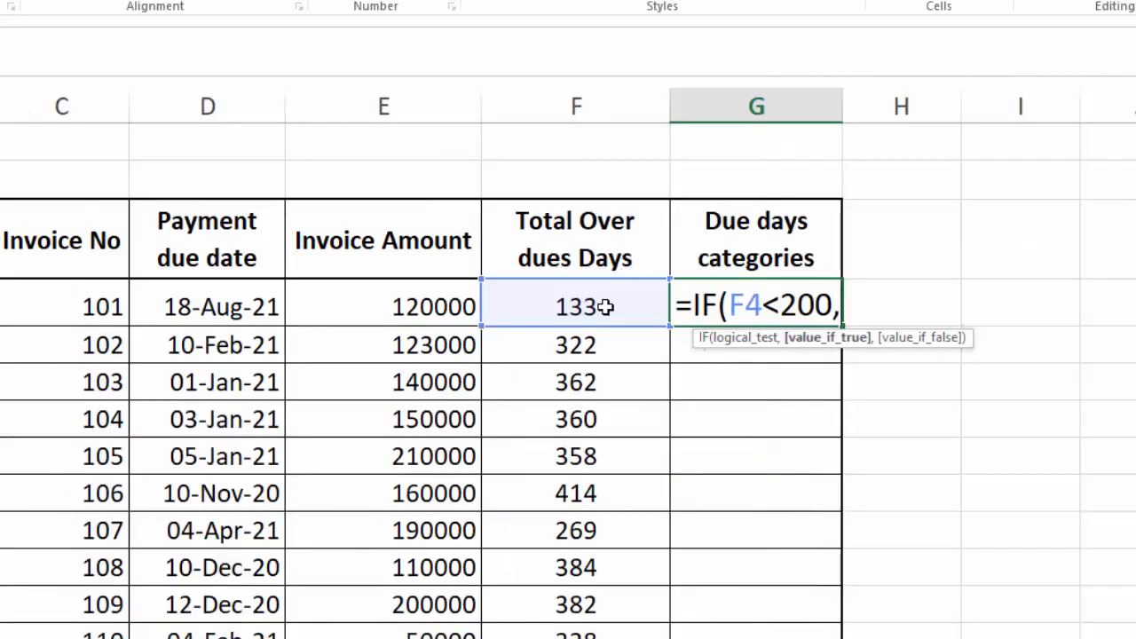
type("\"")
key("BackSpace")
key("BackSpace")
key("BackSpace")
key("BackSpace")
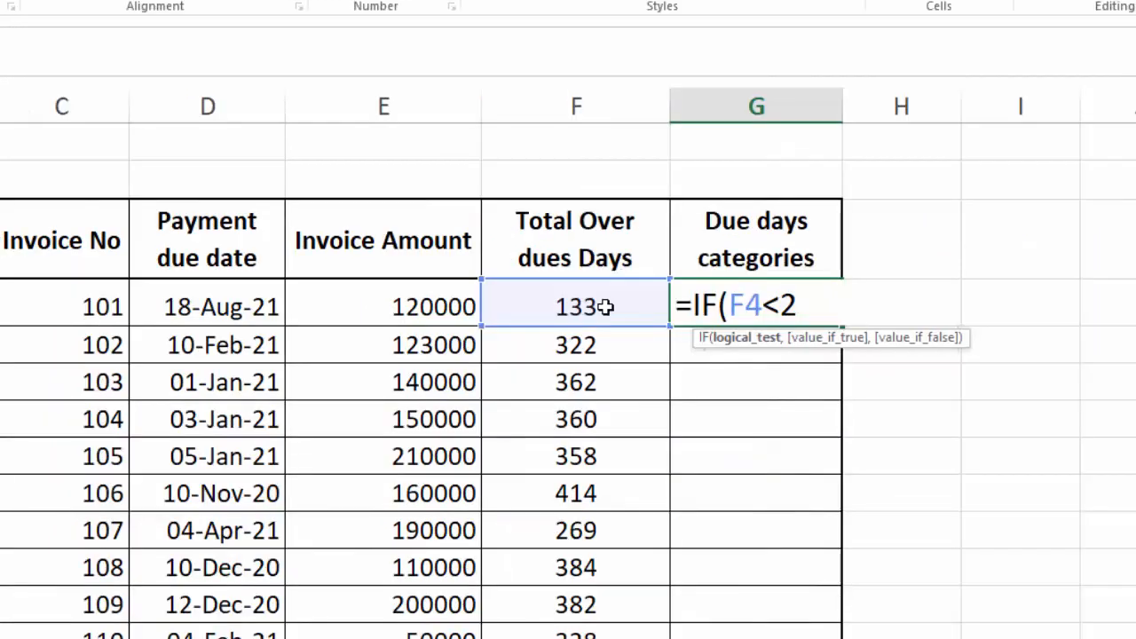
type("50")
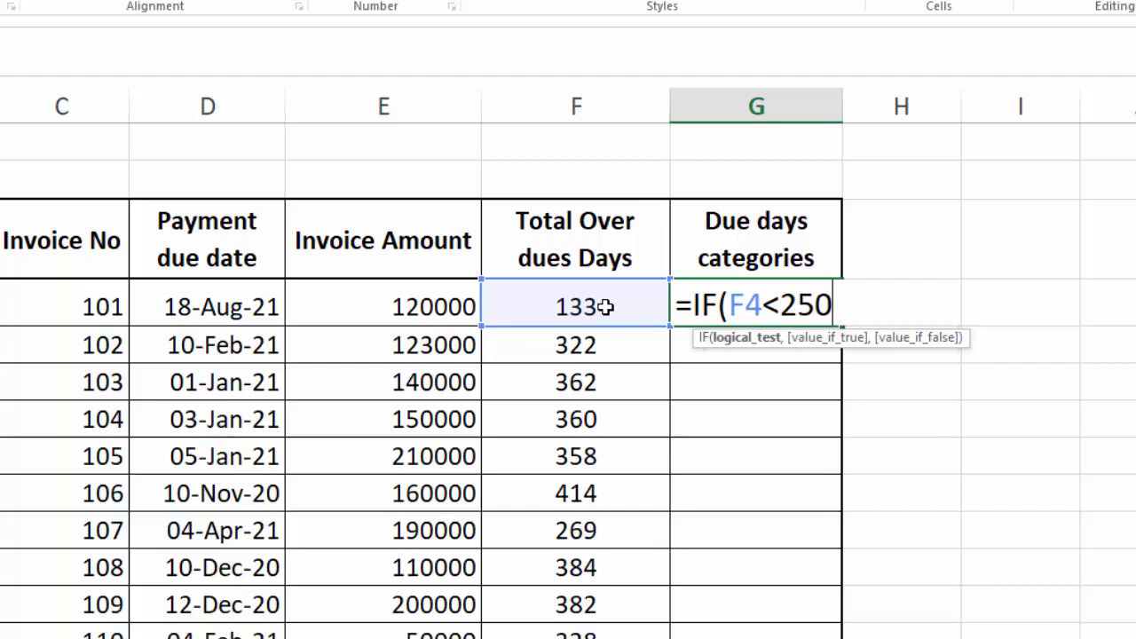
type(",")
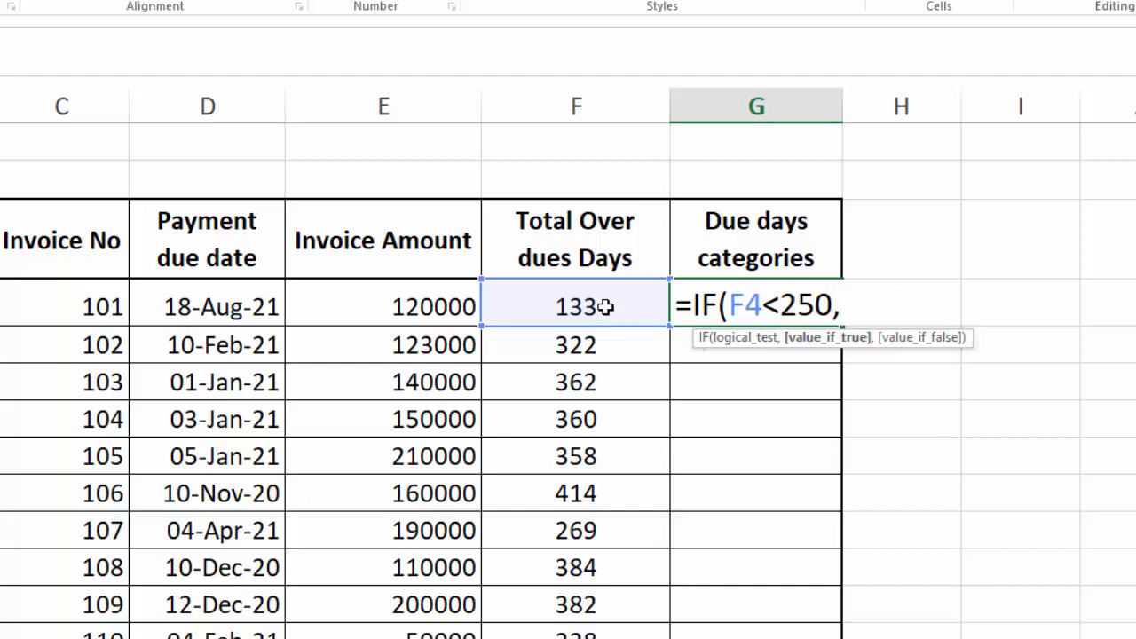
type("\"UNDER ")
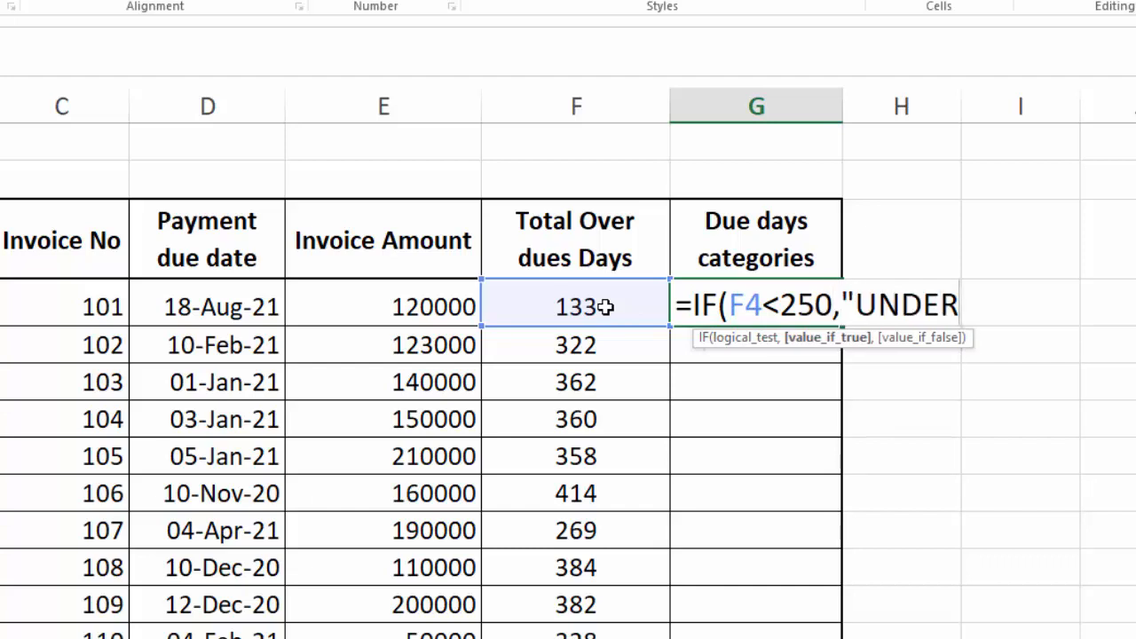
type("25")
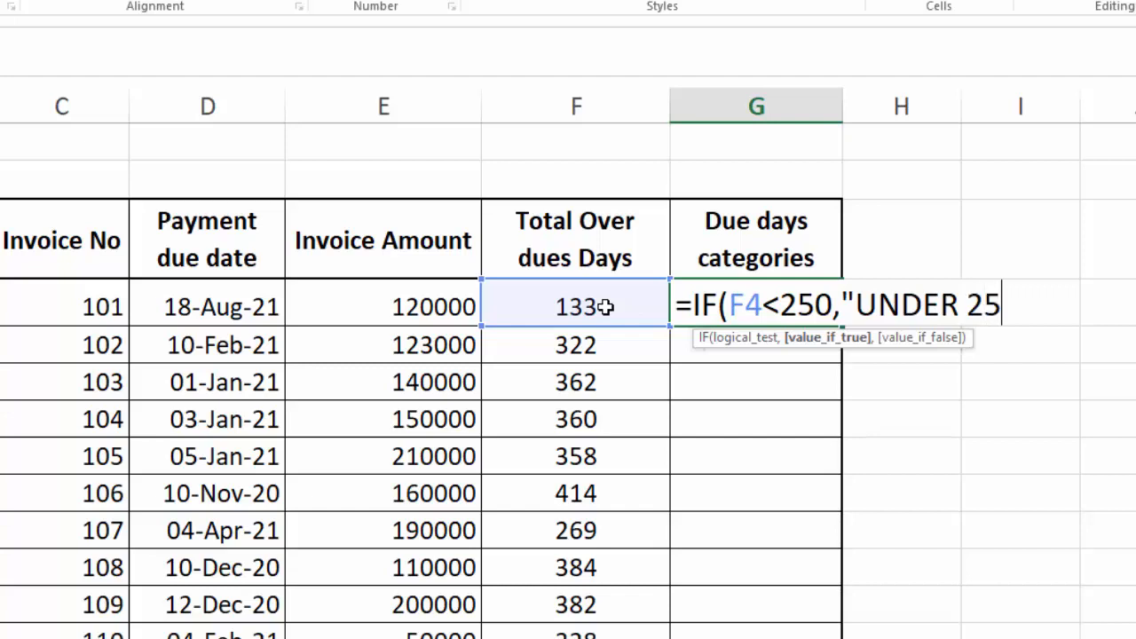
type("0 DAYS\"")
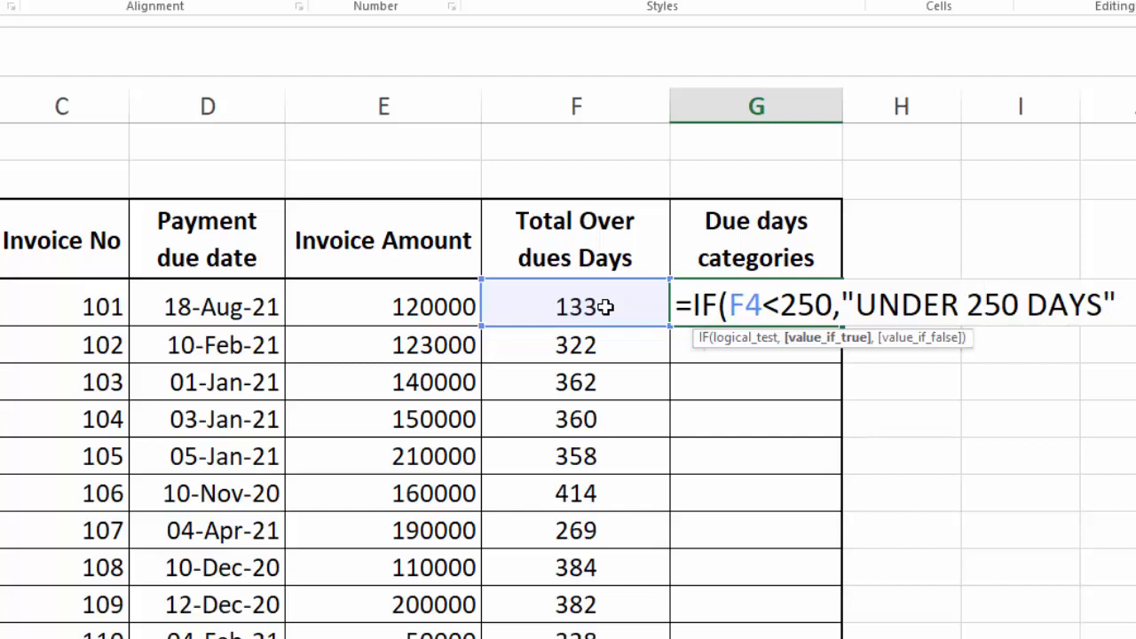
Add a nested IF to the G4 formula that returns "UNDER 360" when F4<360.
type(",I")
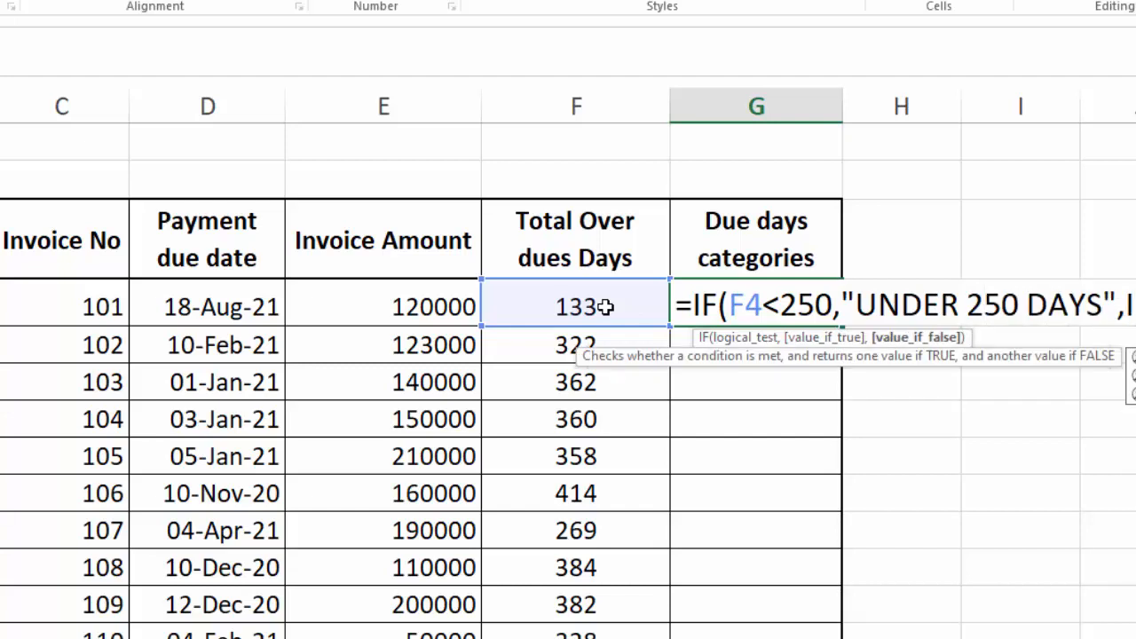
type("F(")
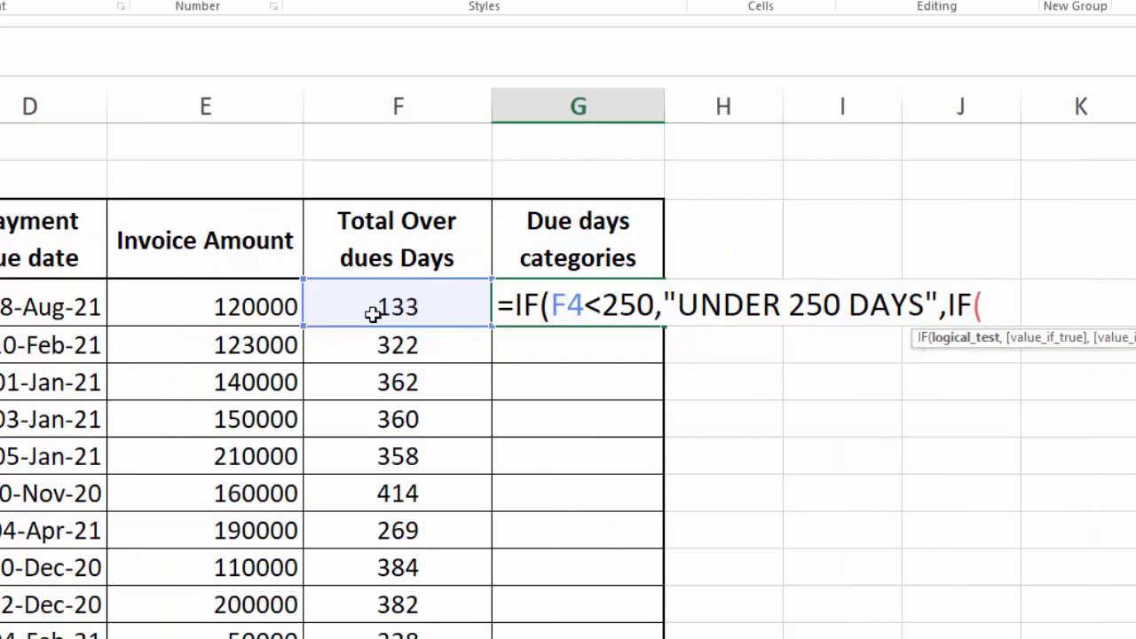
left_click(373, 313)
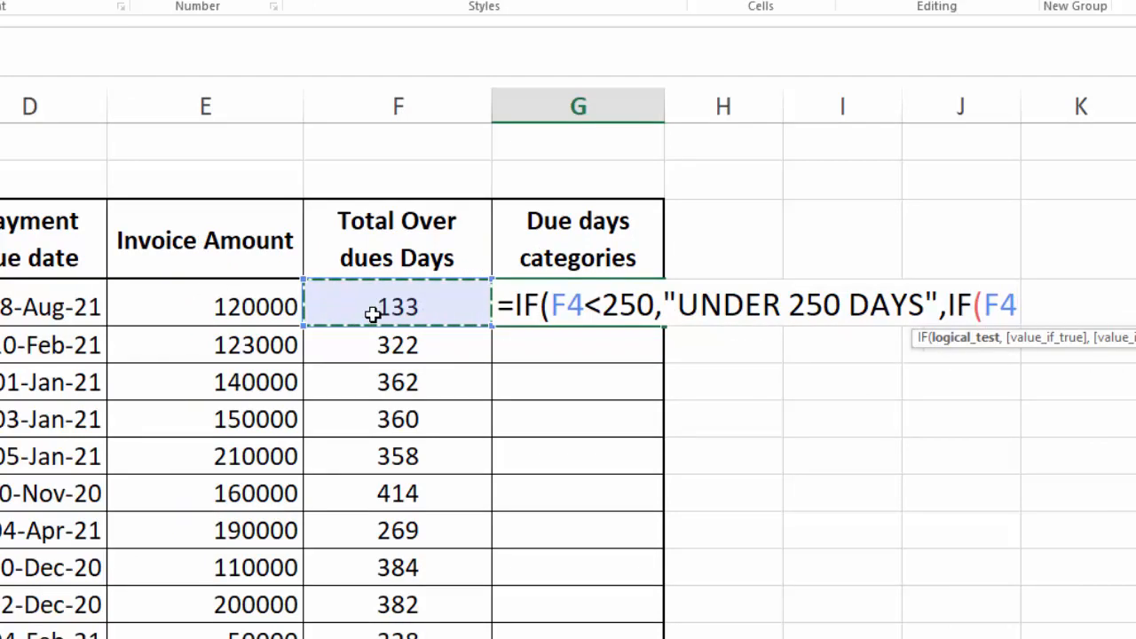
type("<300")
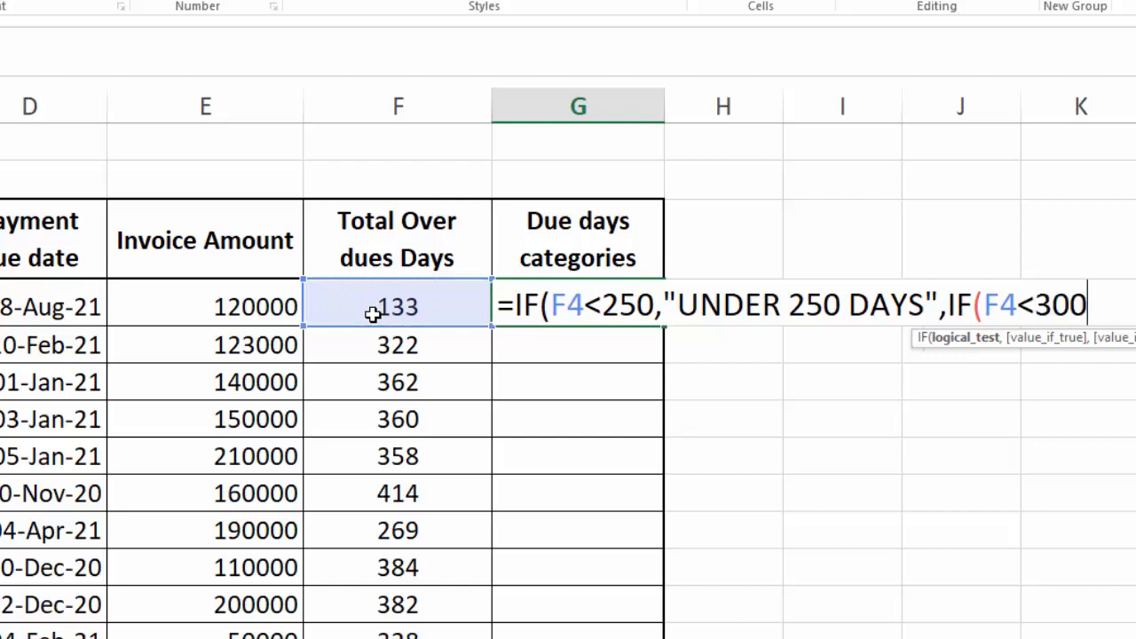
type(",")
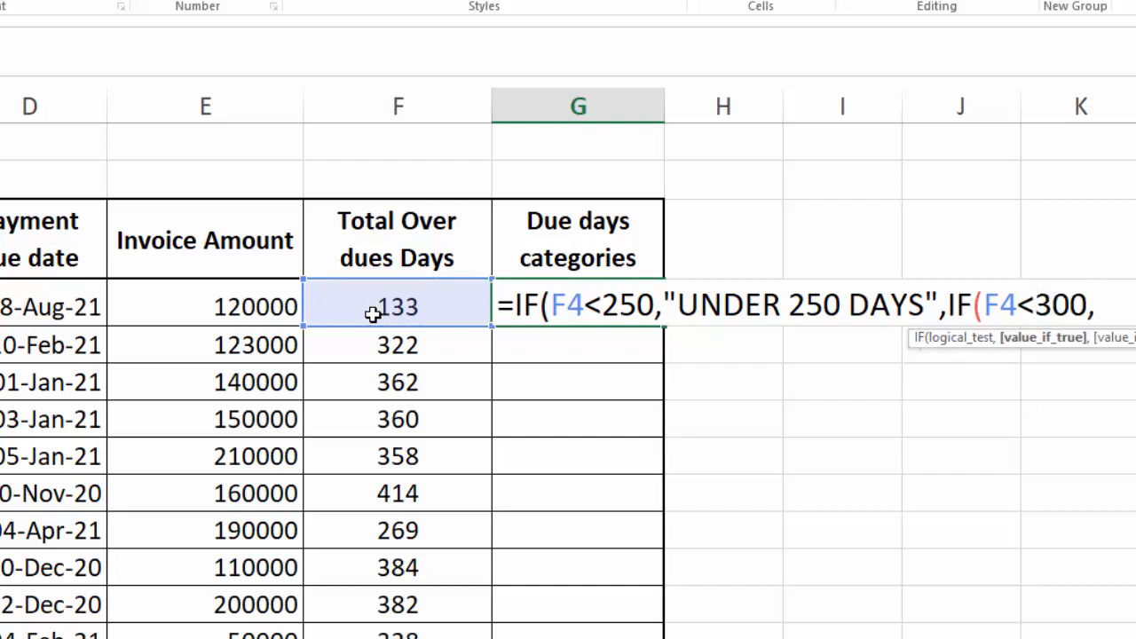
type("\"")
key("BackSpace")
key("BackSpace")
key("BackSpace")
key("BackSpace")
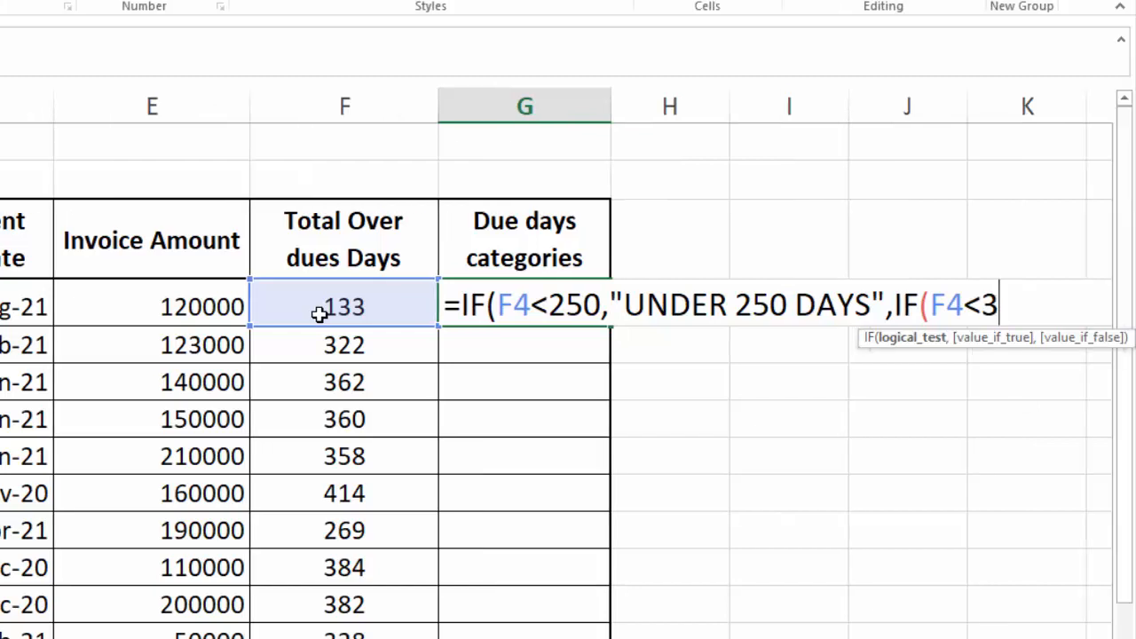
type("60")
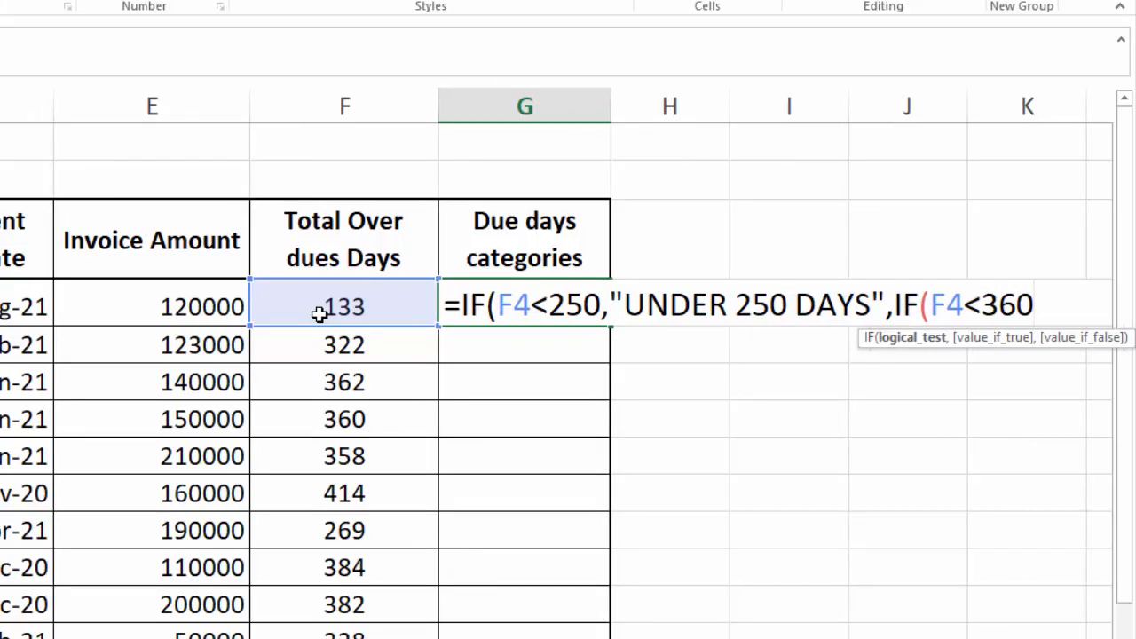
type(",\"")
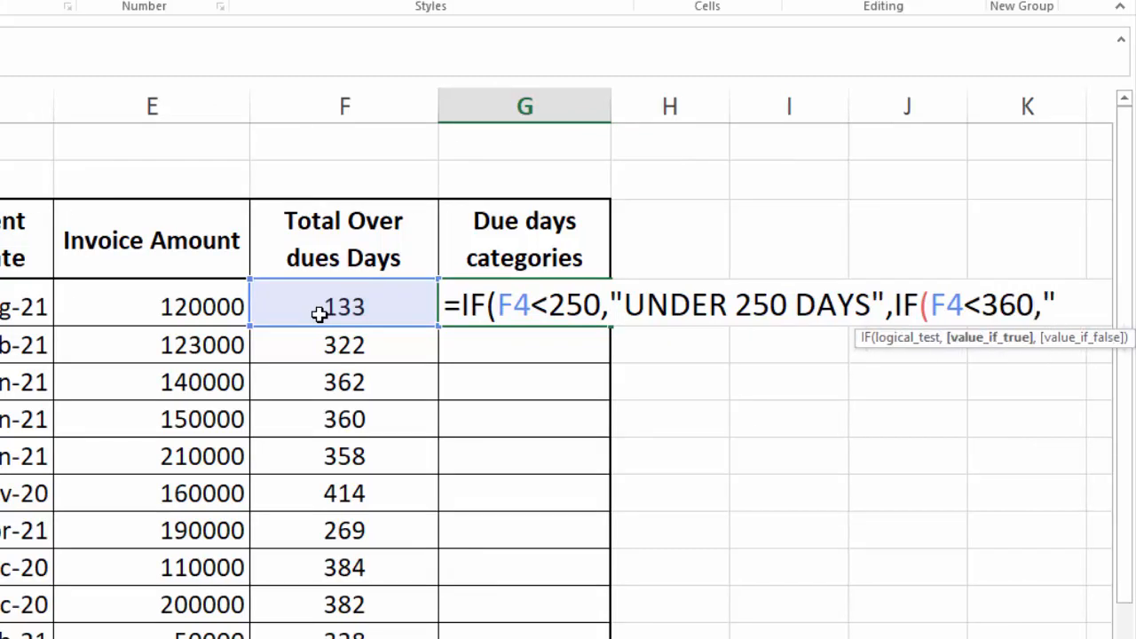
type("UNCER")
key("BackSpace")
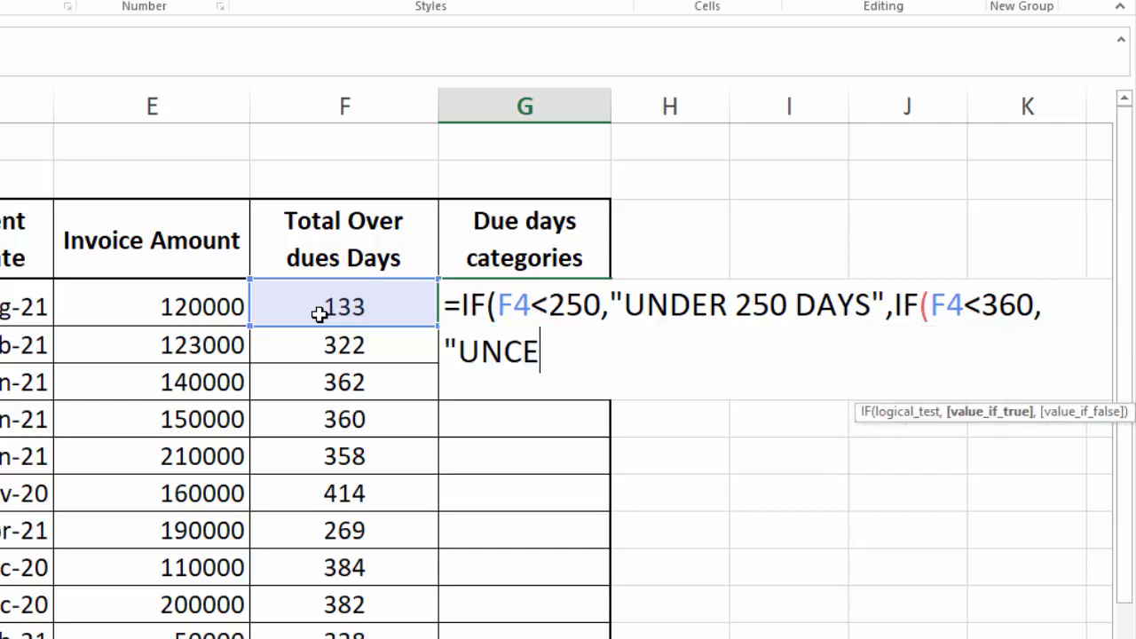
key("BackSpace")
type("DER")
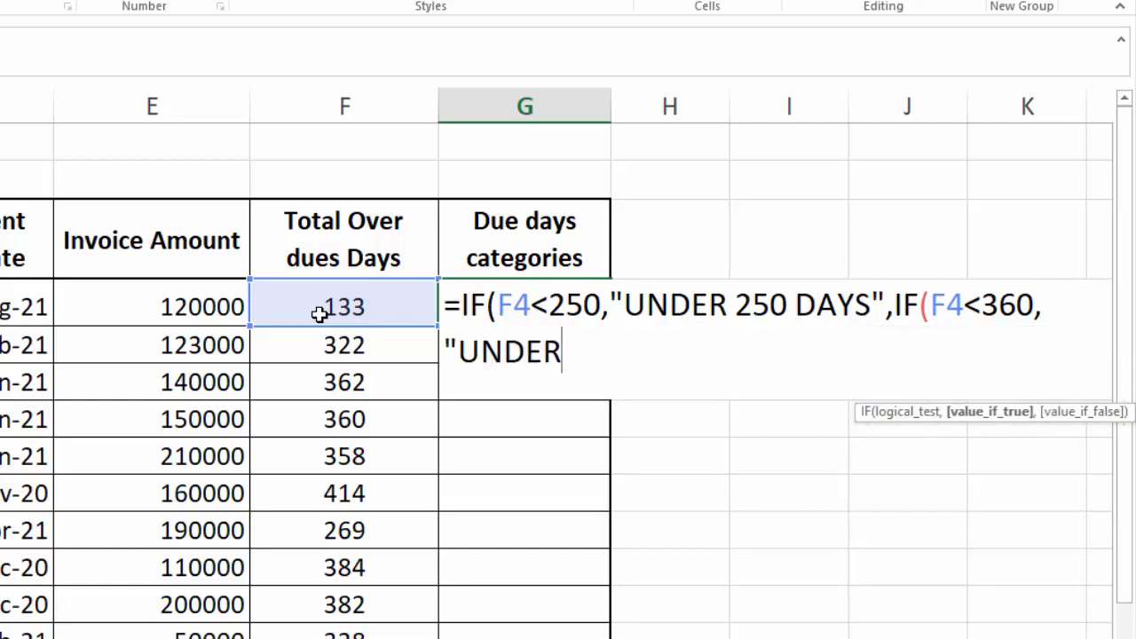
type(" 36")
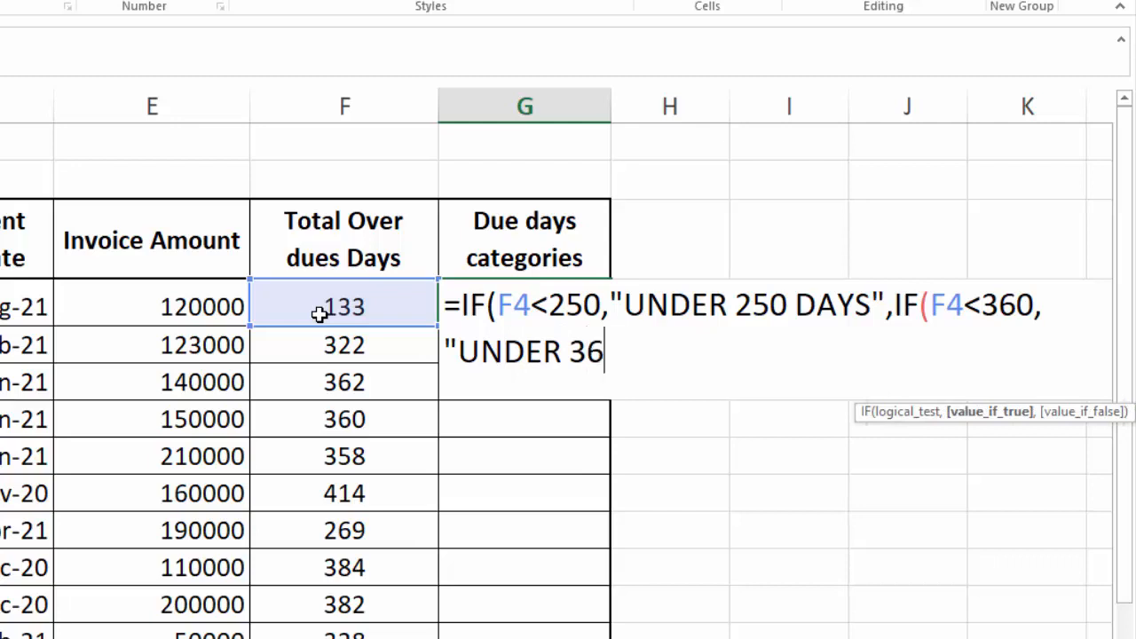
type("0\", ")
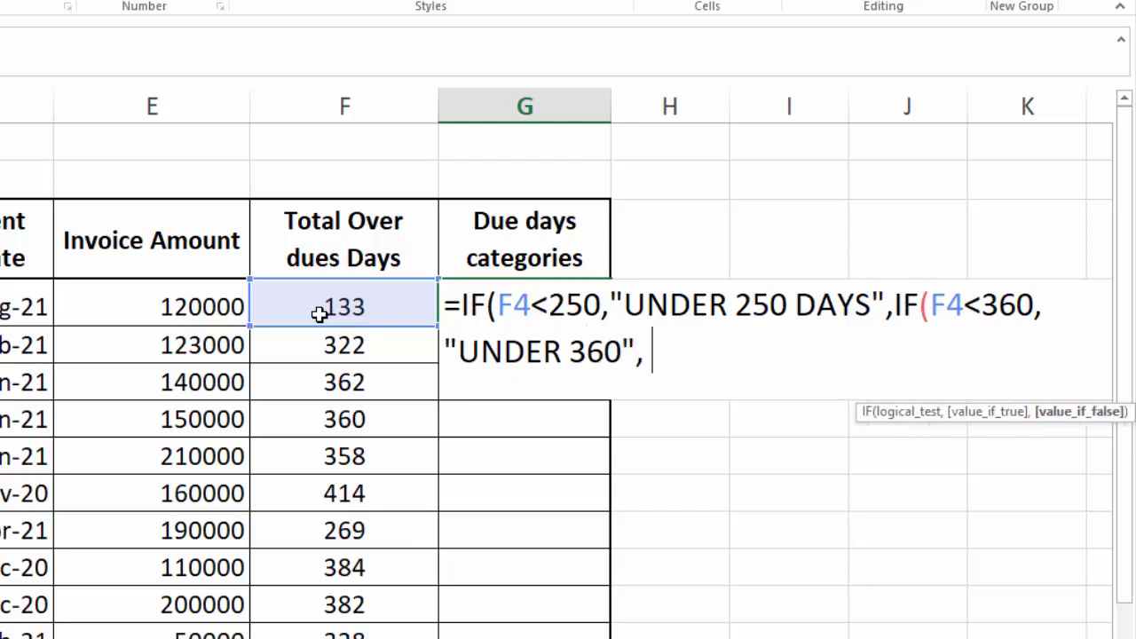
Add a third nested IF to the G4 formula that returns "OVER 360 DAYS" when F4>360.
type("IF(F4<")
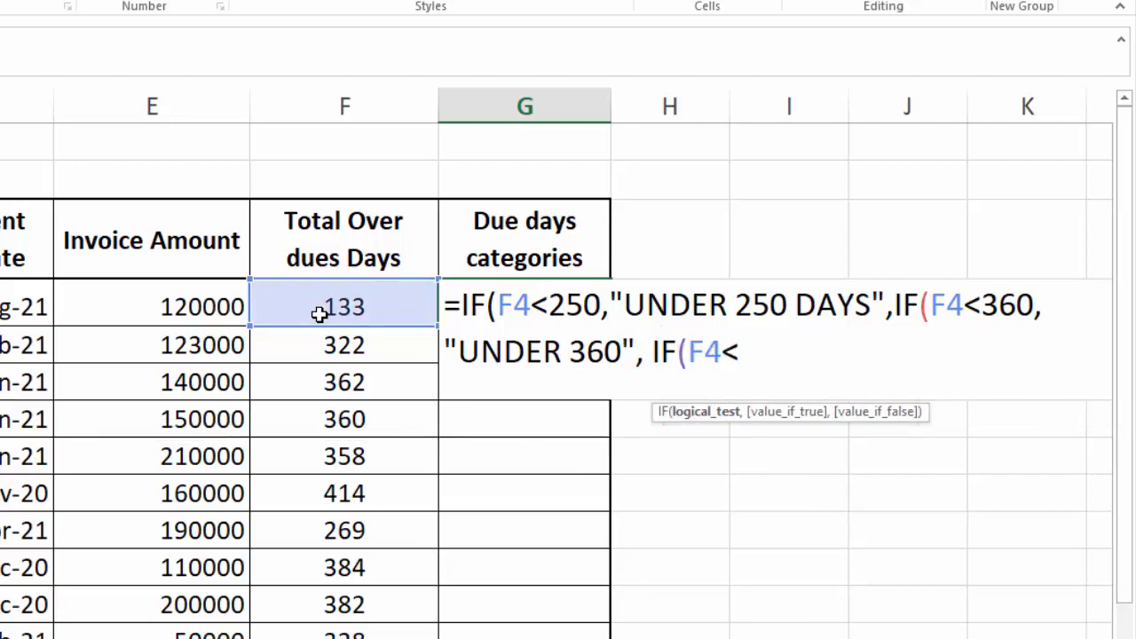
key("BackSpace")
type(">360")
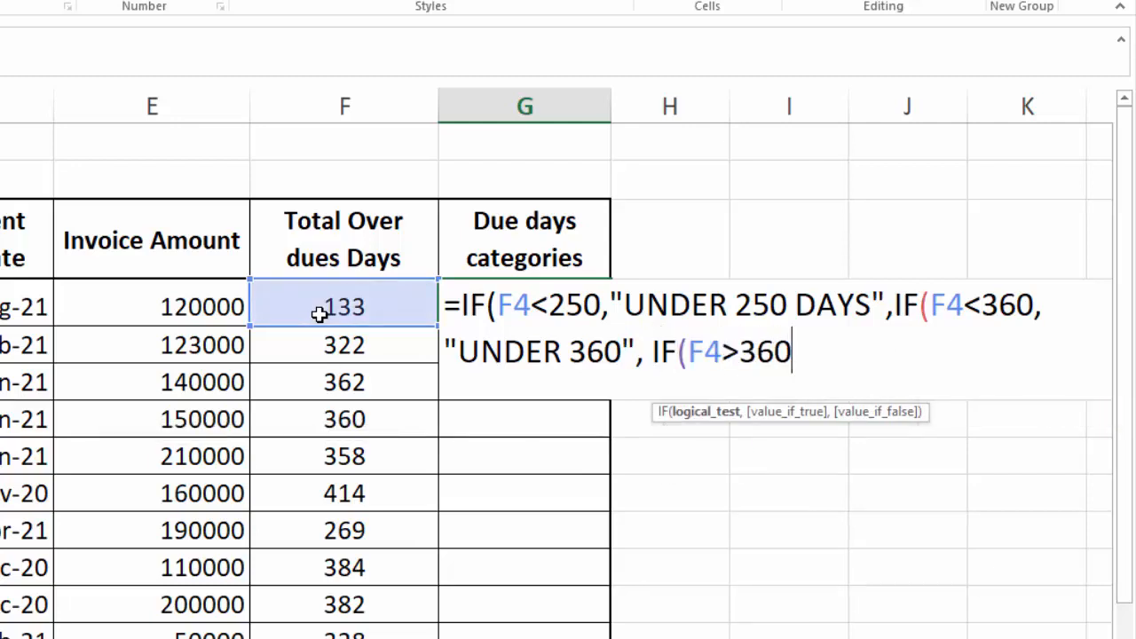
type(",\"OVER")
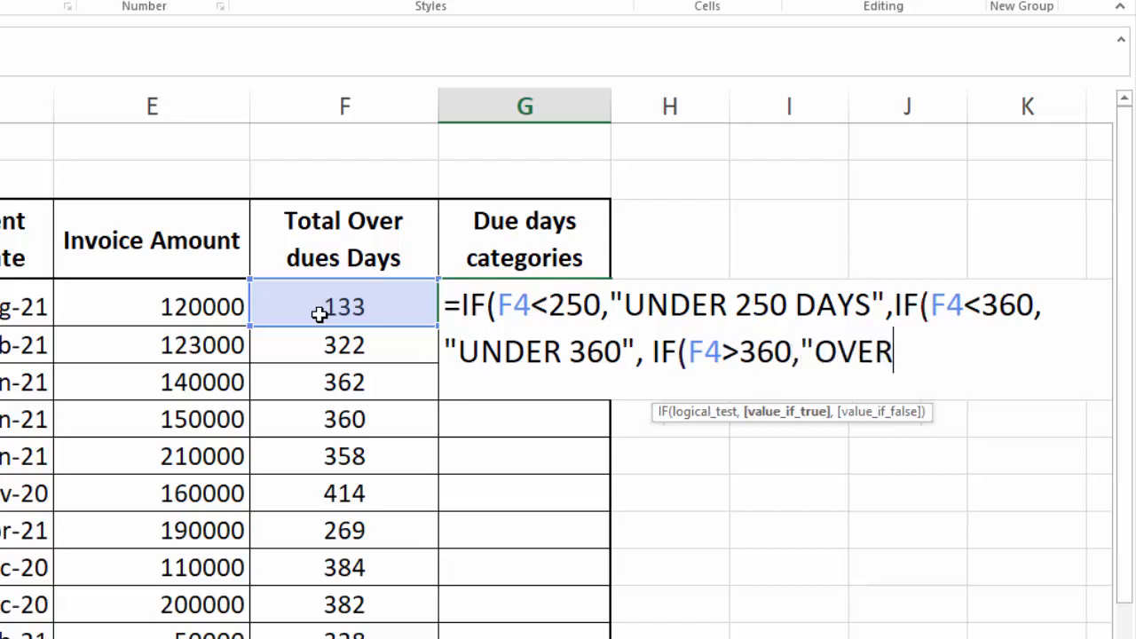
type(" 360 DAYS\"")
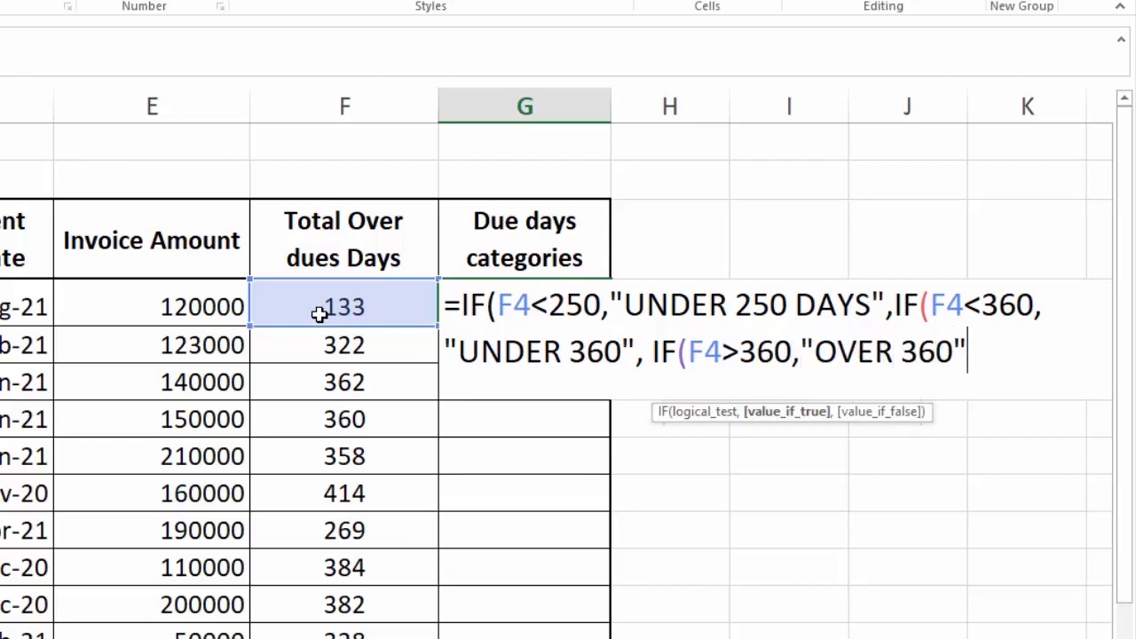
key("Left")
type("DAYS")
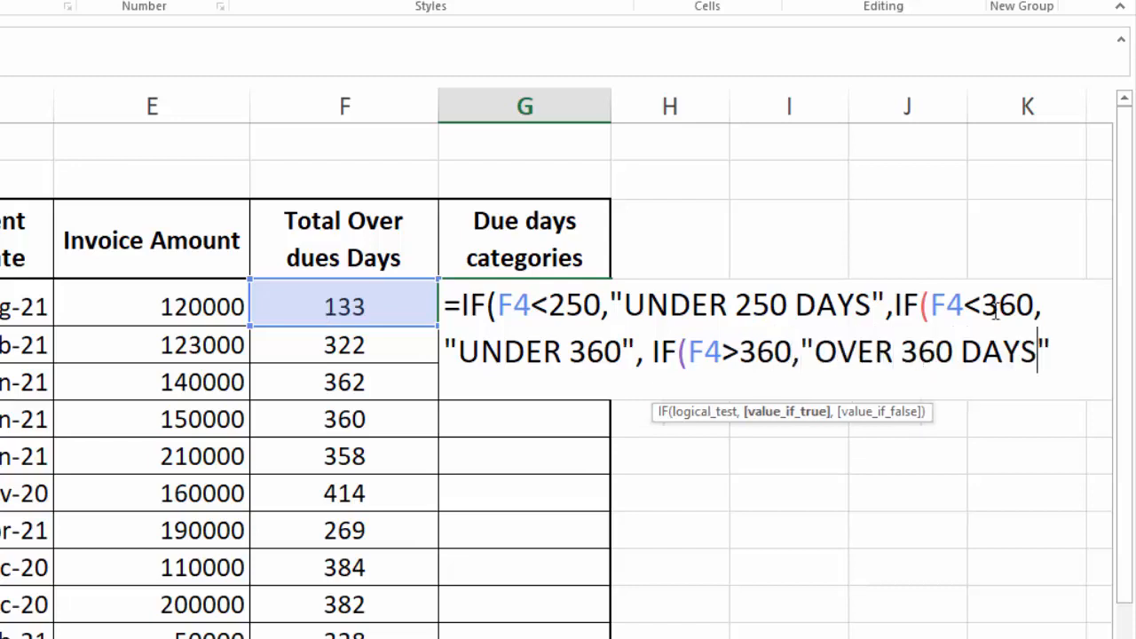
Extend the second label in the G4 formula to "UNDER 360 DAYS", then close all three IF functions and enter the formula.
left_click(622, 352)
type("DAYS")
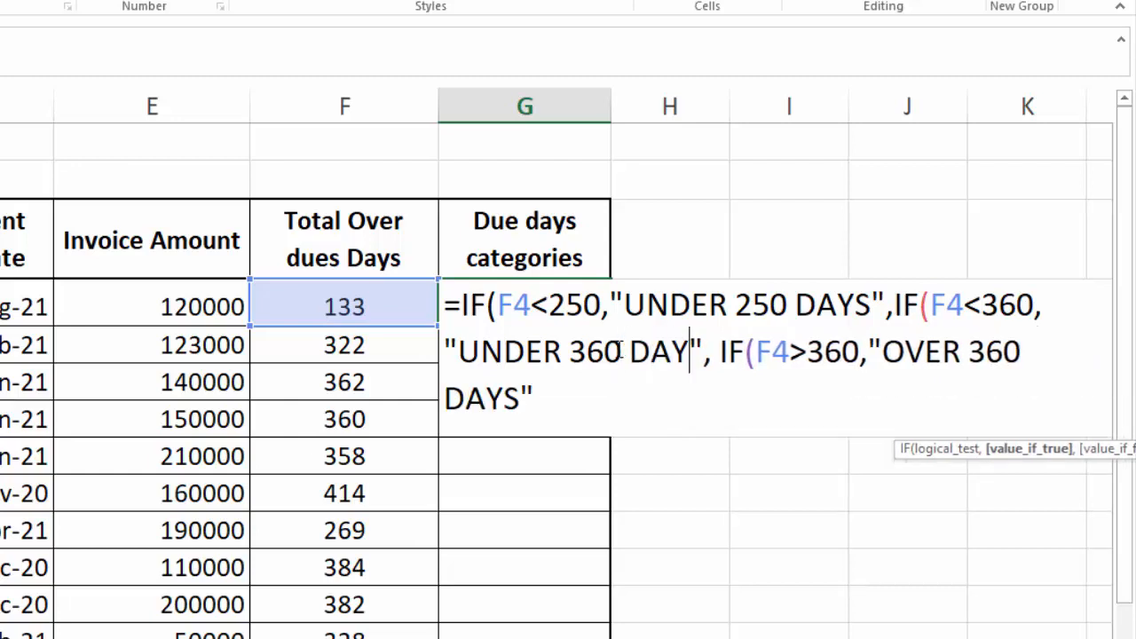
left_click(539, 406)
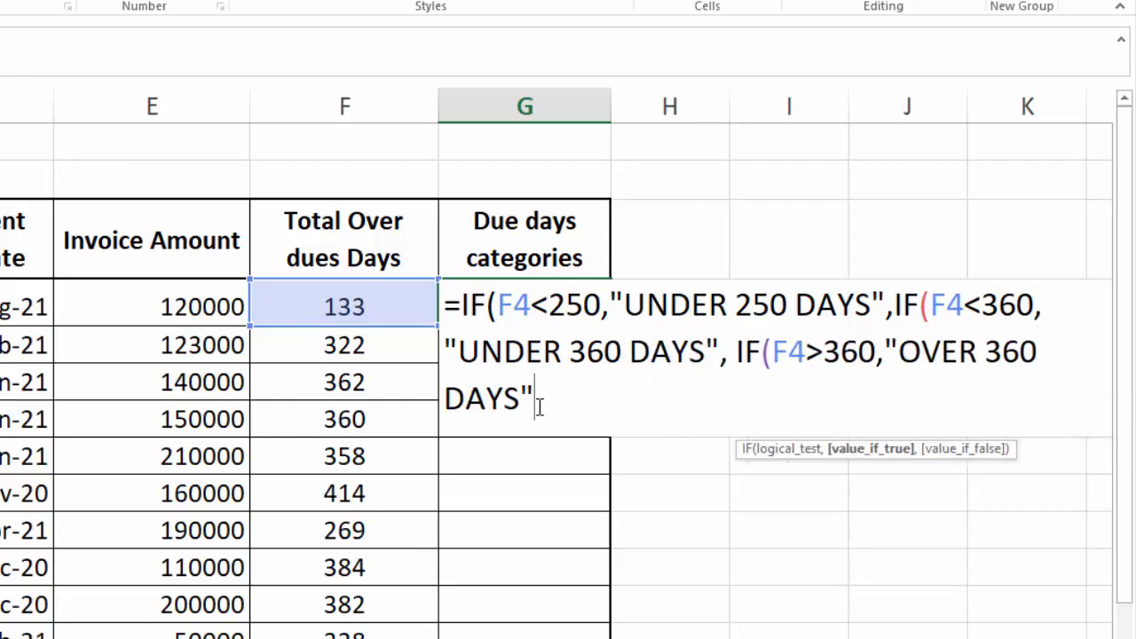
type("\"\"")
key("BackSpace")
key("BackSpace")
type(")))")
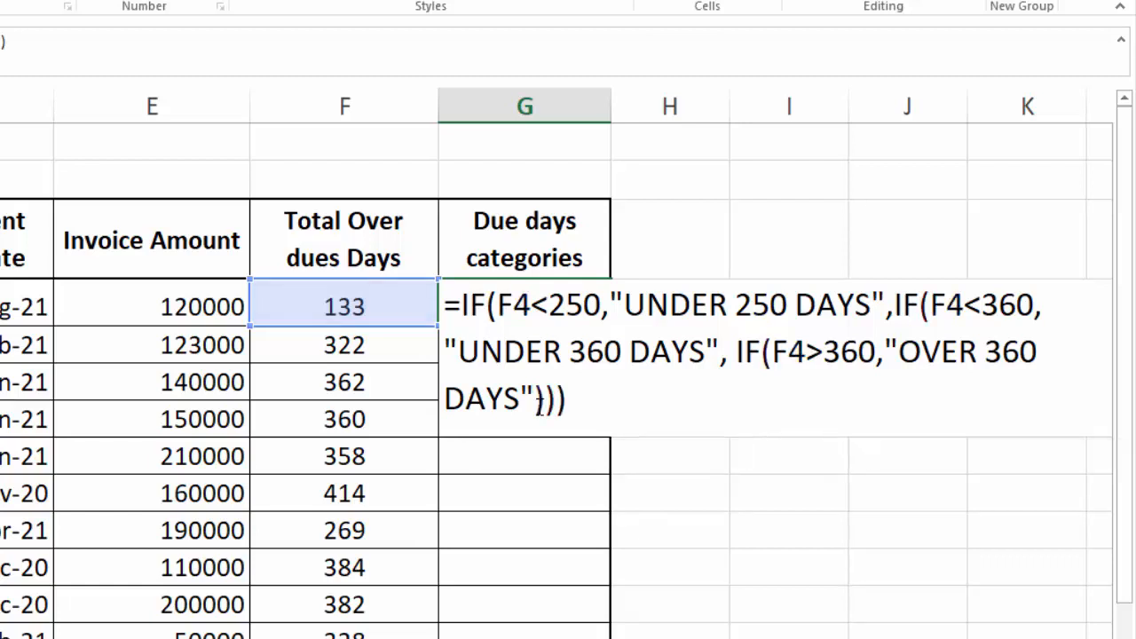
key("Return")
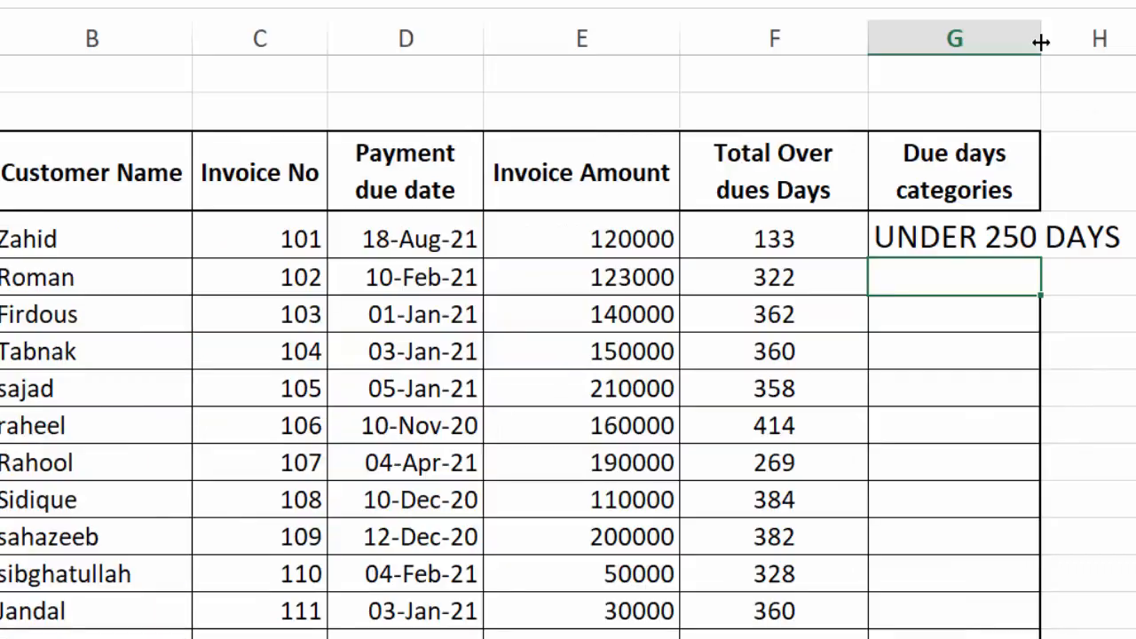
Autofit the width of column G and fill the G4 category formula down to G14.
double_click(611, 109)
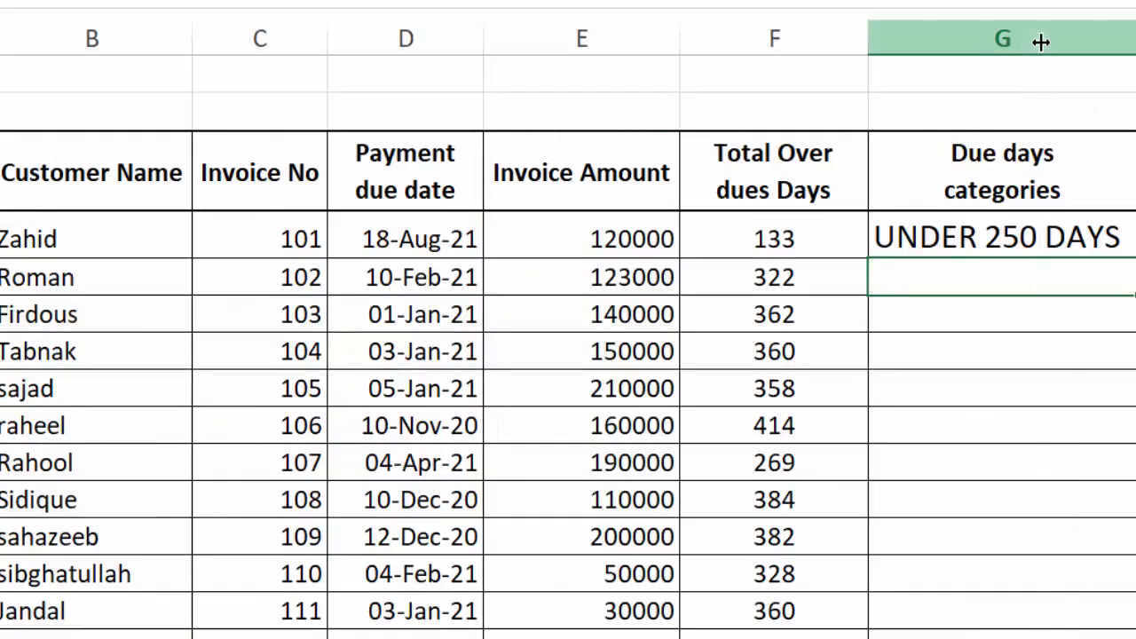
left_click(1117, 230)
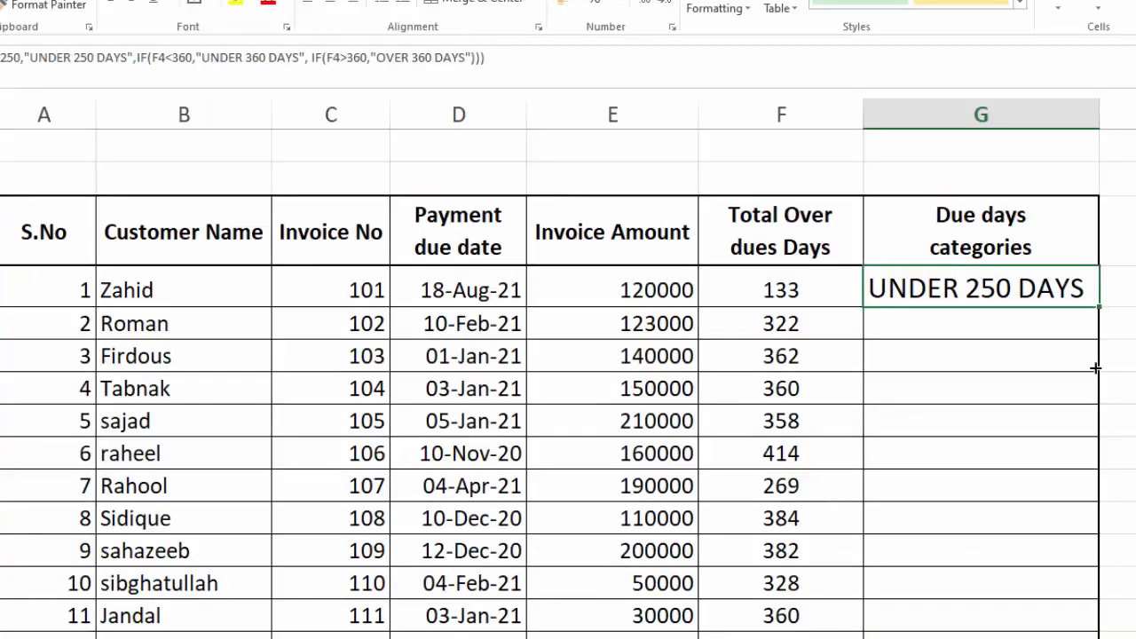
left_click_drag(1095, 367, 1085, 519)
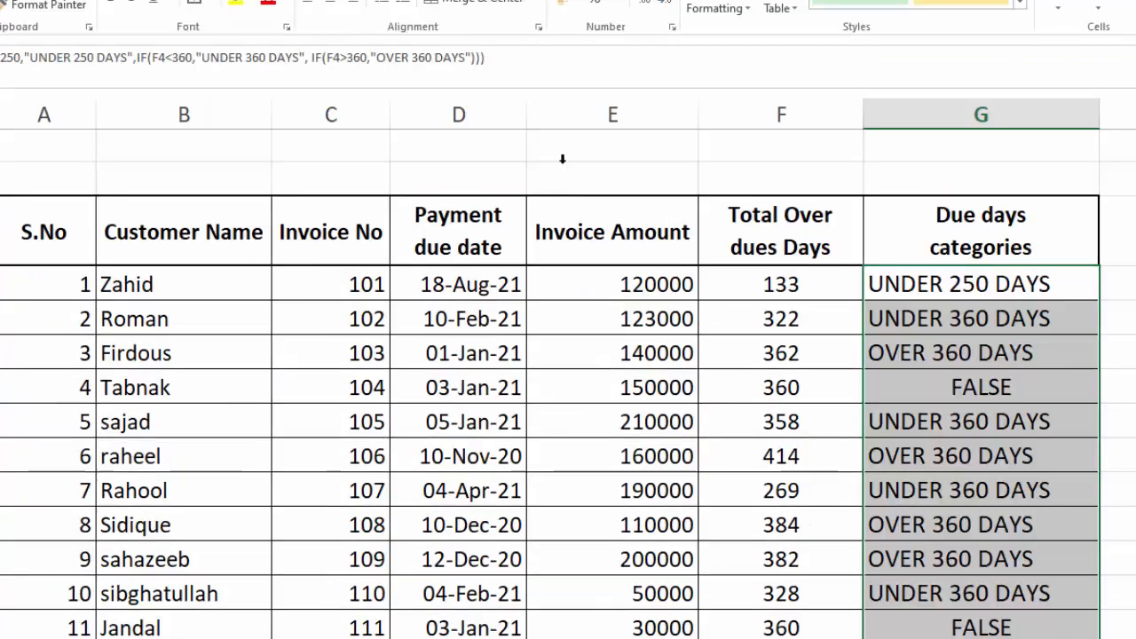
Check the category formula in G7 without changing it, and open the G4 formula for editing.
double_click(948, 383)
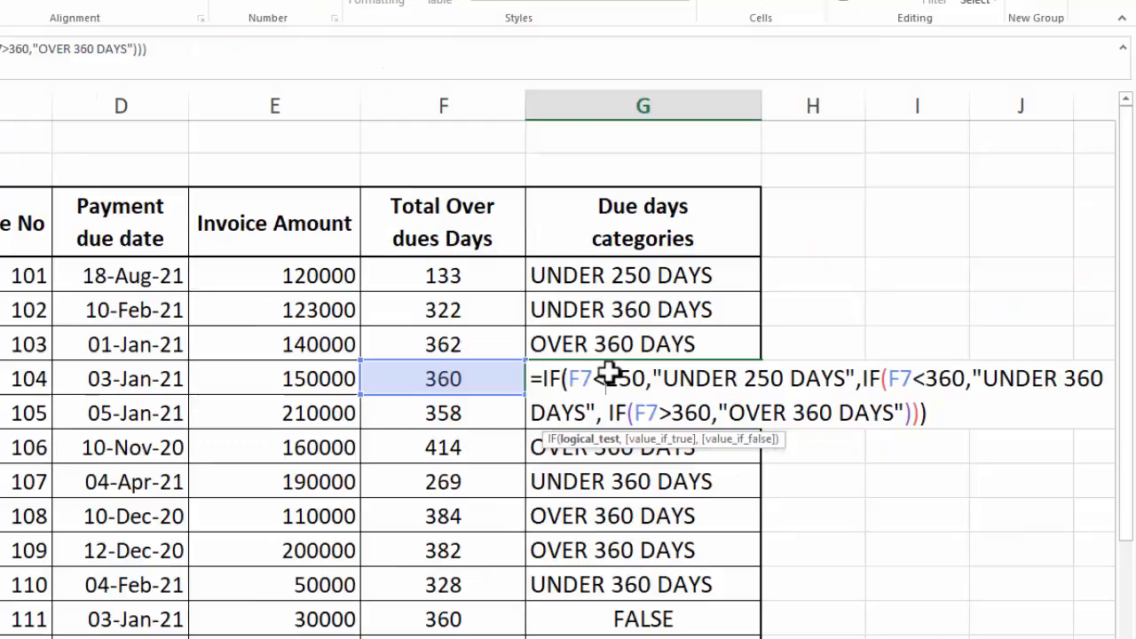
key("Escape")
double_click(672, 277)
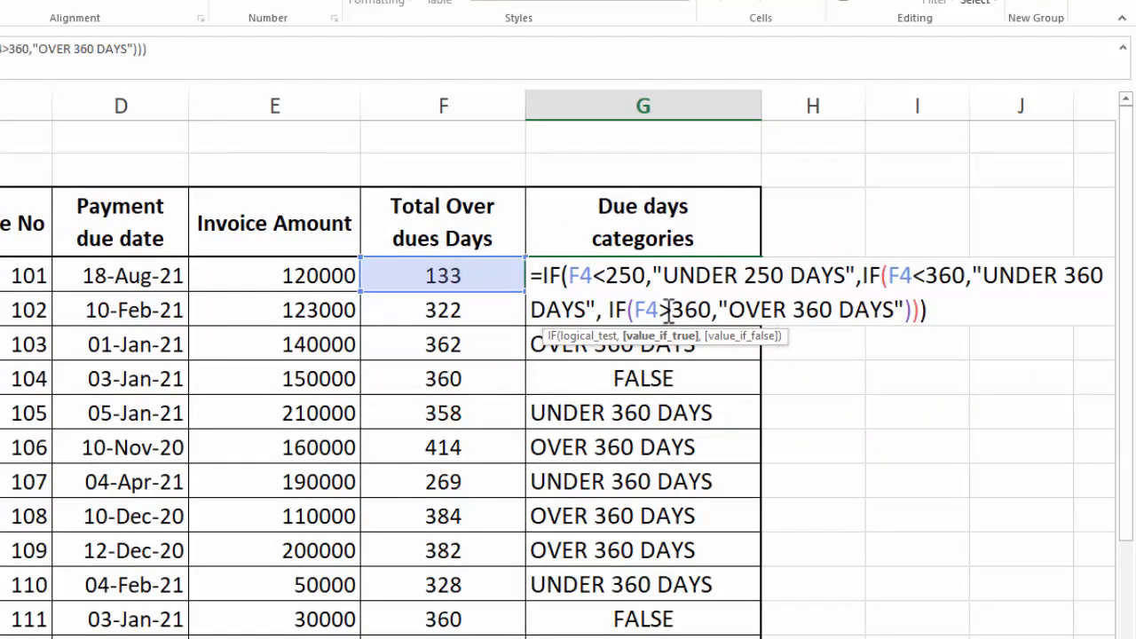
left_click(672, 309)
key("BackSpace")
type(",")
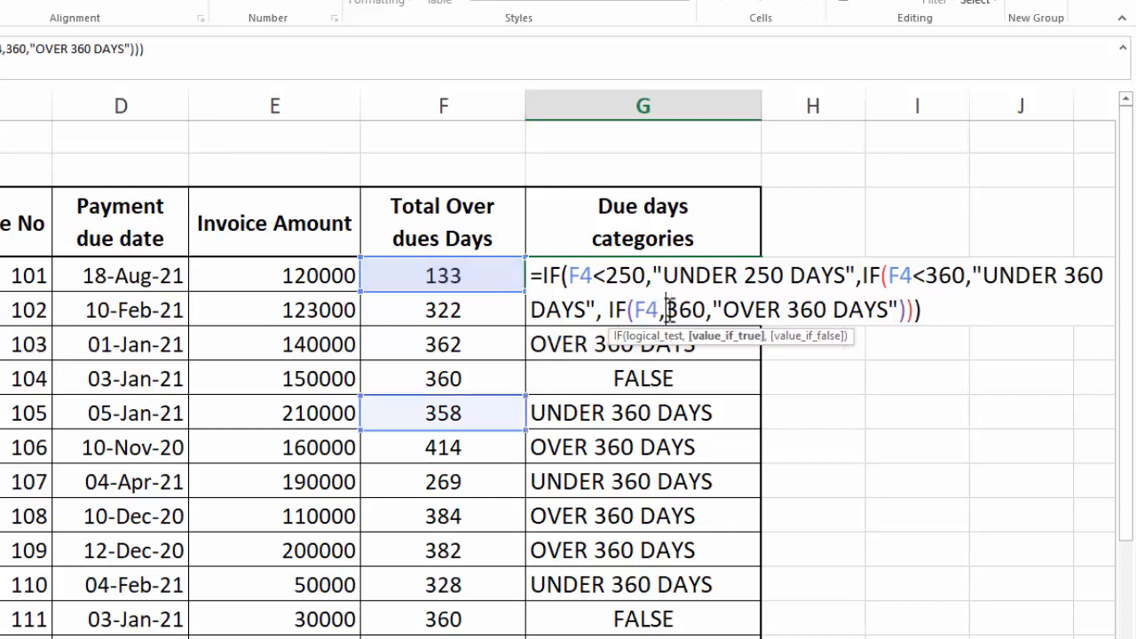
left_click(900, 309)
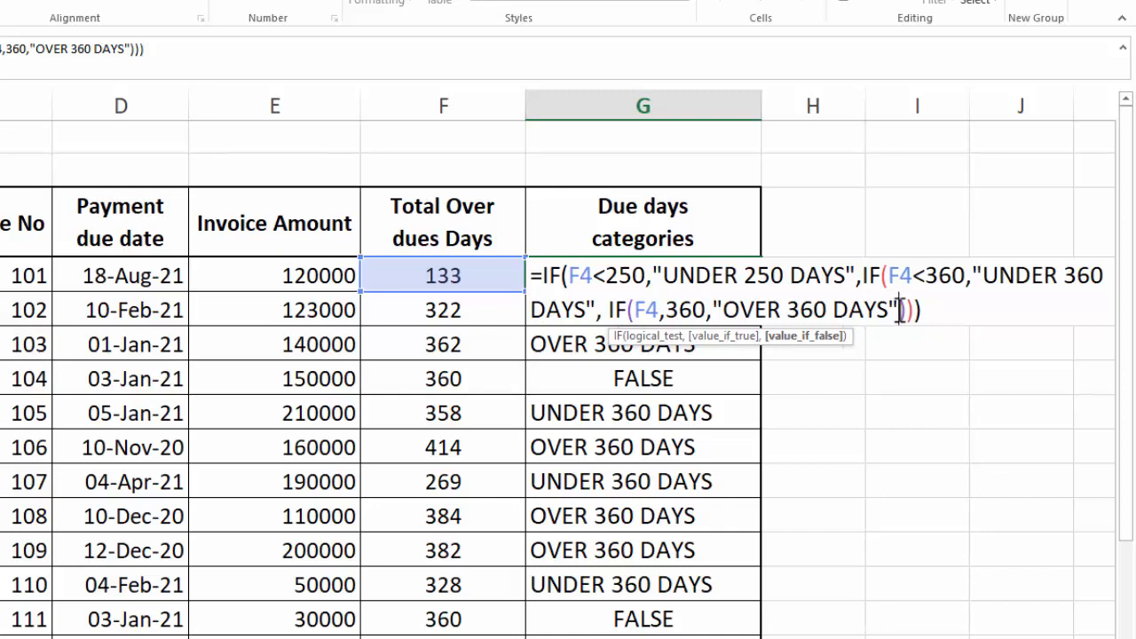
double_click(777, 309)
key("Delete")
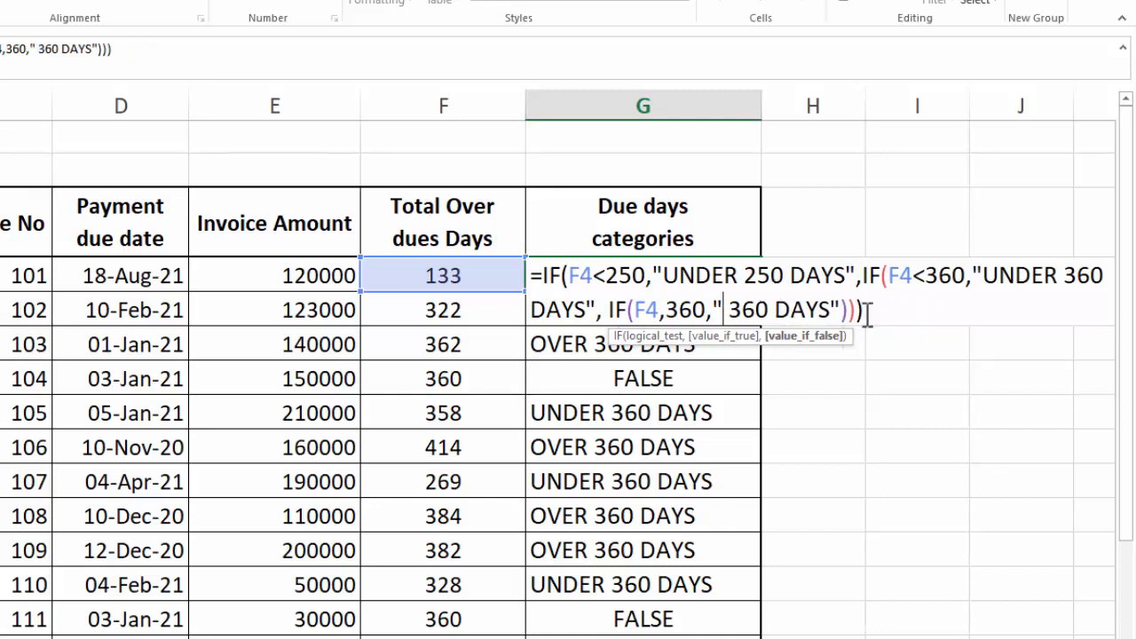
Replace the third nested IF in the G4 formula with "OVER 360 DAYS" as the final false value, and close both remaining IFs.
mouse_move(865, 310)
left_mouse_down()
mouse_move(591, 314)
mouse_move(866, 313)
left_mouse_up()
left_click(605, 318)
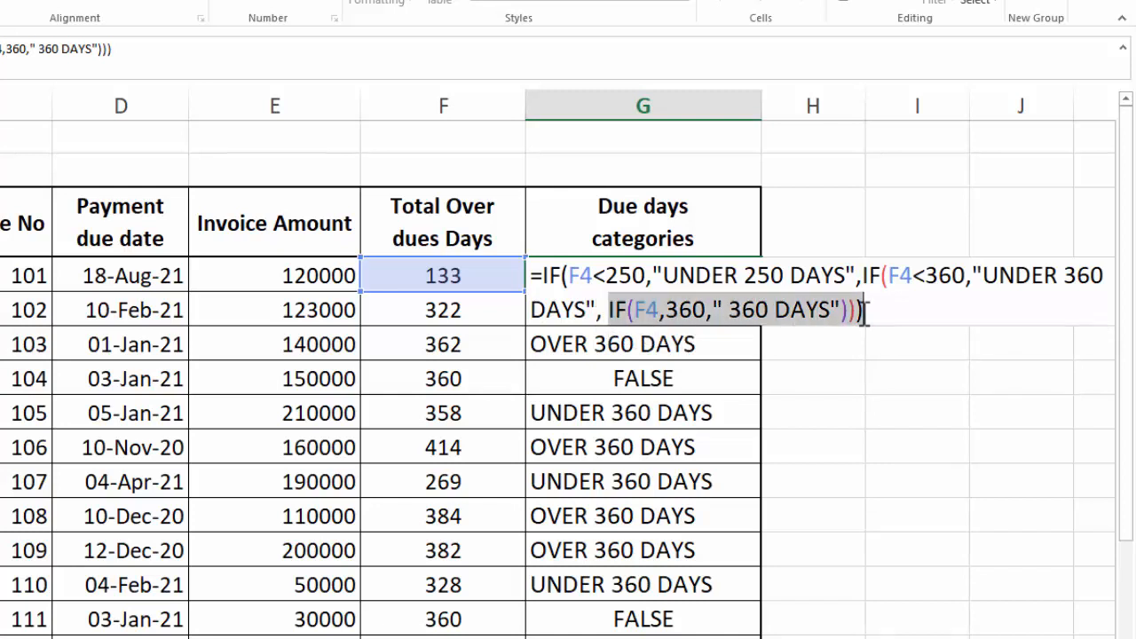
key("Delete")
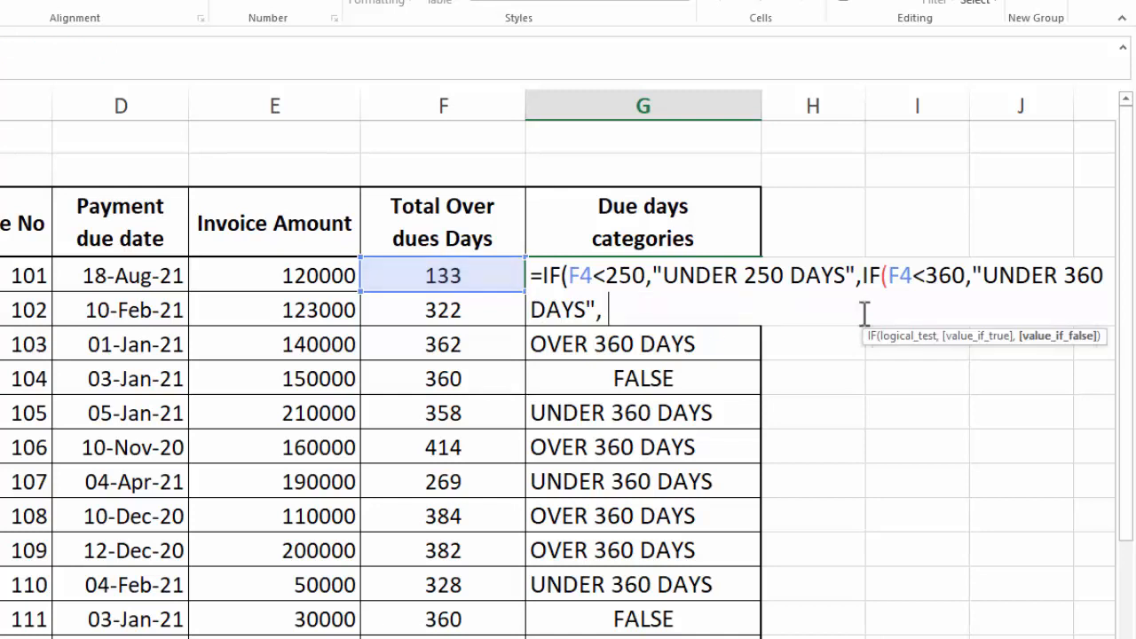
key("BackSpace")
type("\"OVER 3")
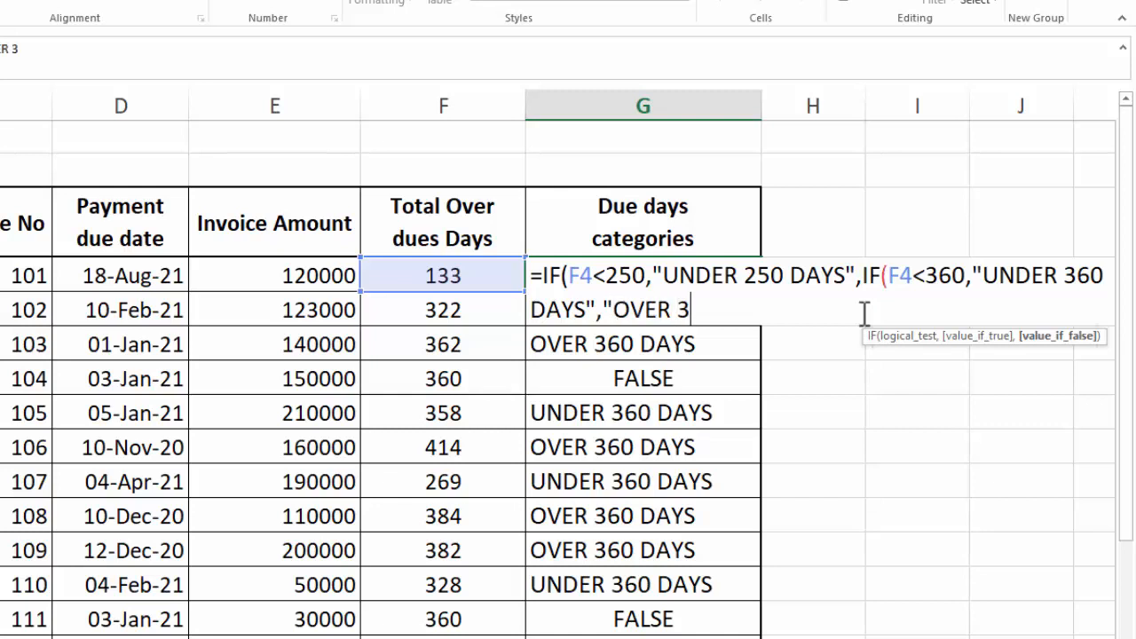
type("60 DAYS")
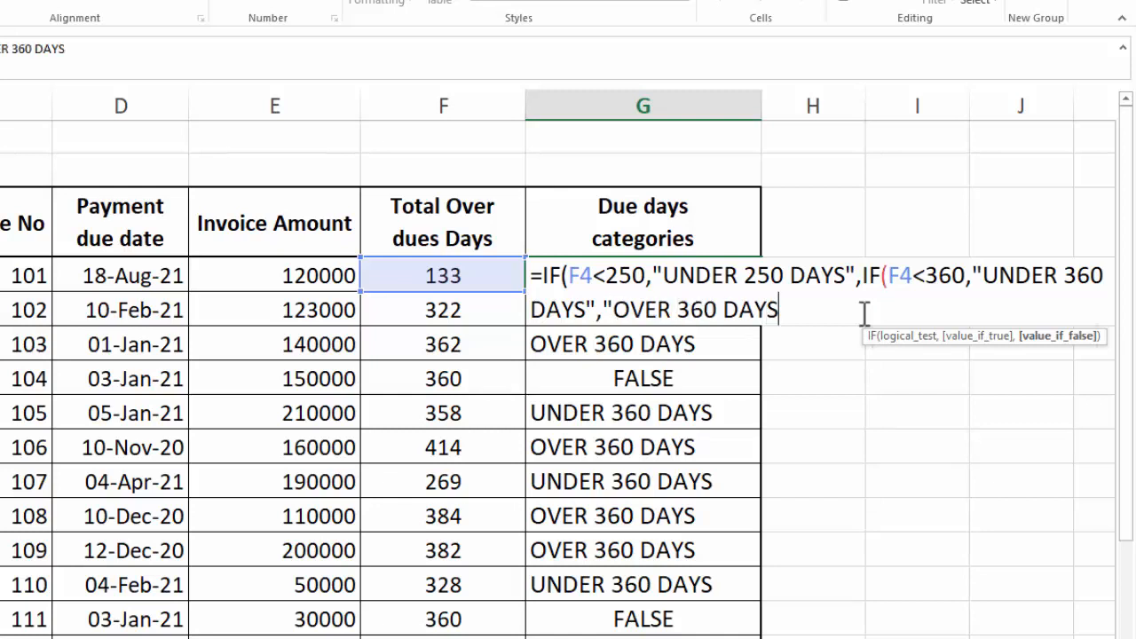
type("\"))")
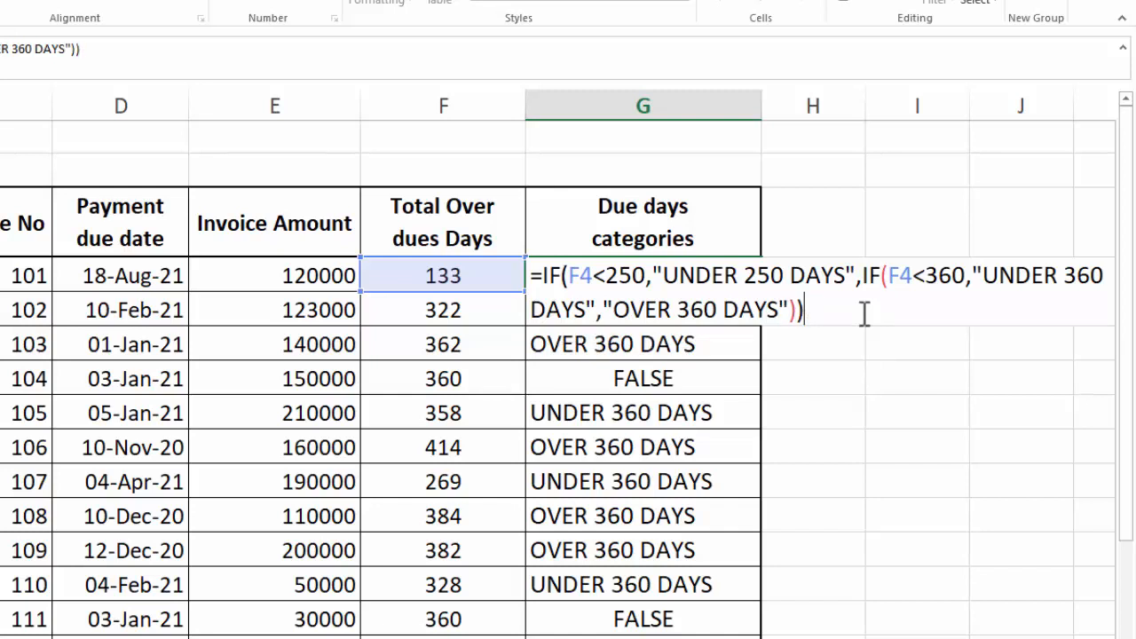
key("Return")
Fill the corrected G4 category formula down to G14.
left_click(756, 282)
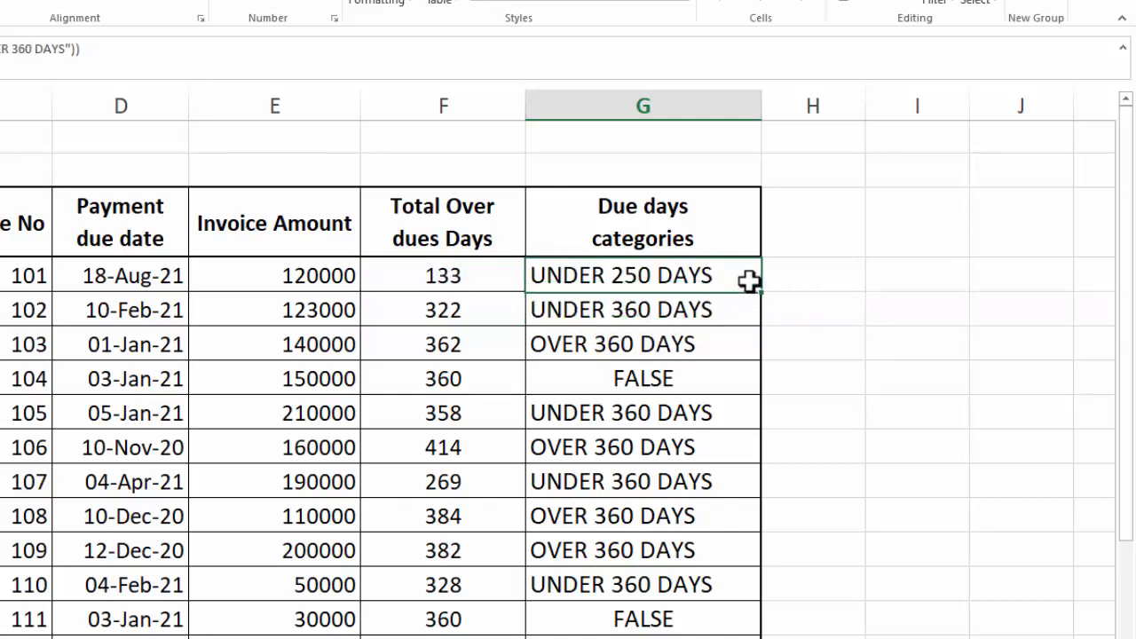
double_click(761, 292)
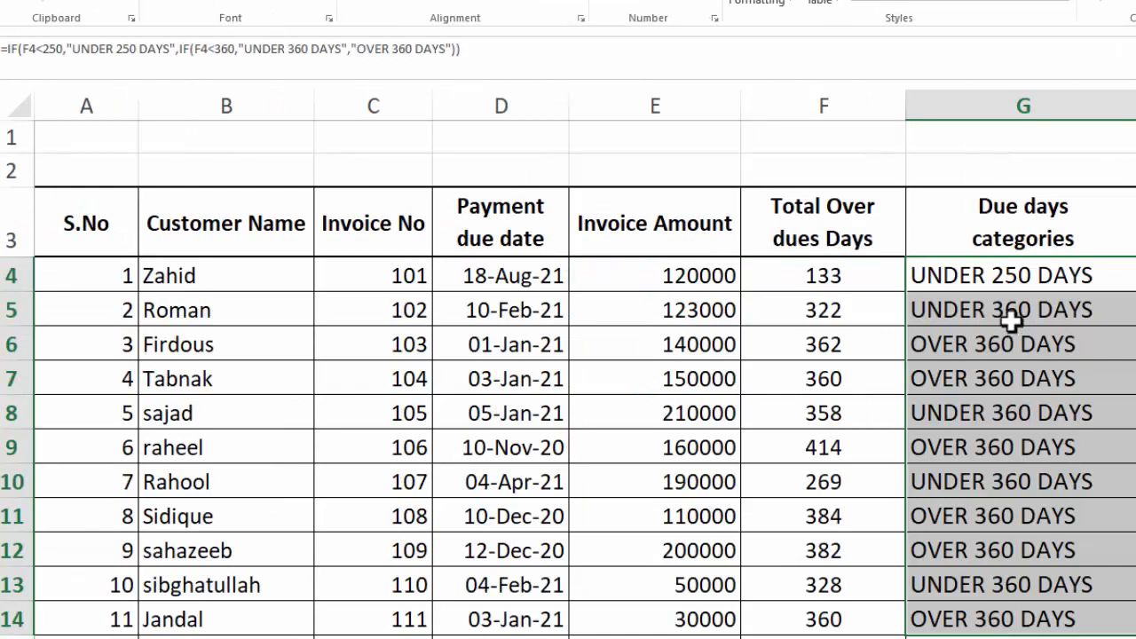
left_click(629, 274)
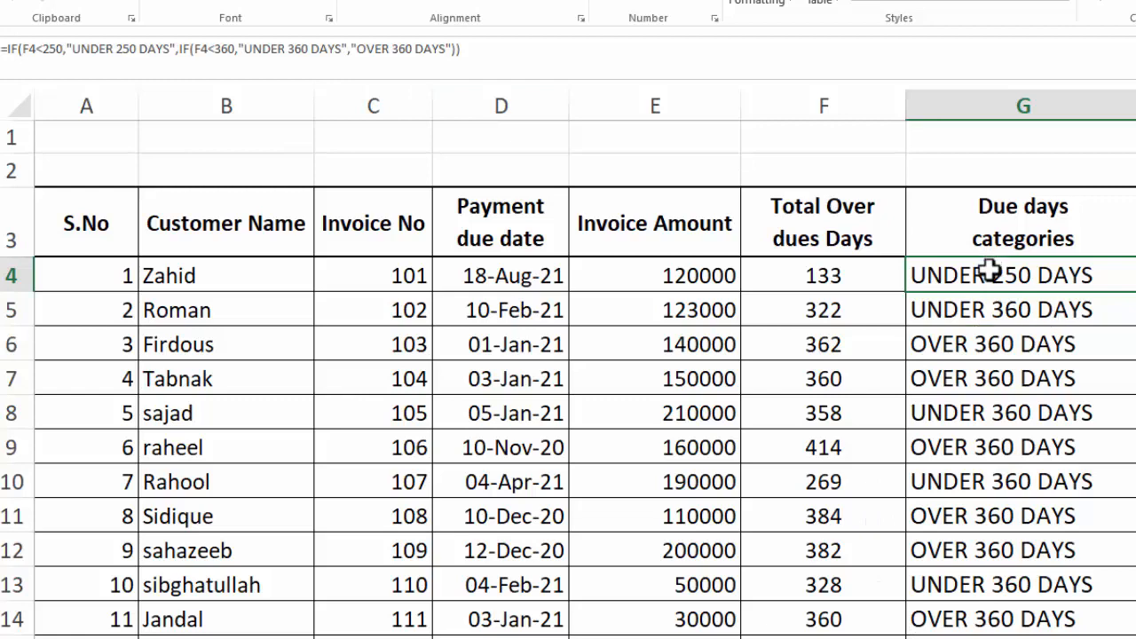
Set up a conditional formatting rule for G4:G14 that formats only cells with specific text containing "UNDER 250".
left_click_drag(990, 271, 993, 550)
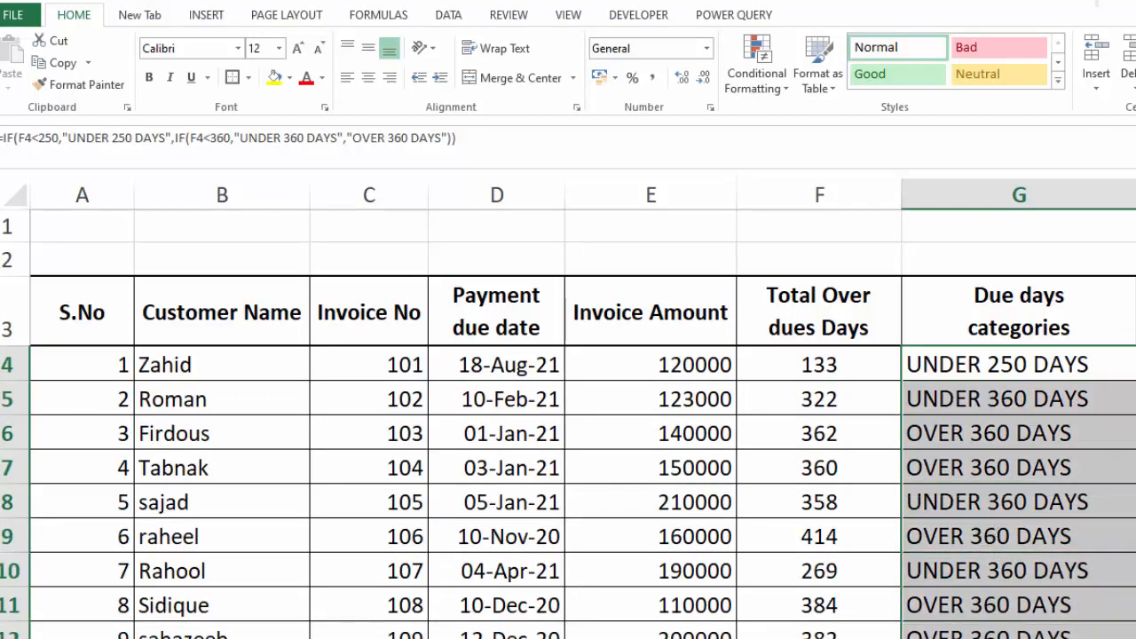
left_click(771, 93)
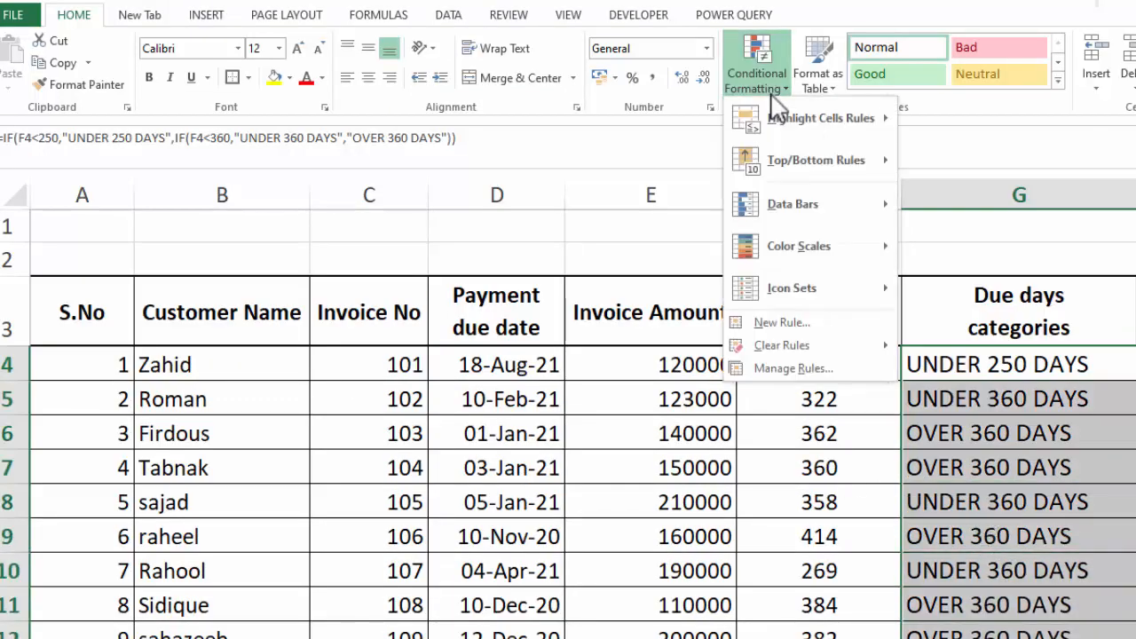
left_click(793, 367)
left_click(502, 362)
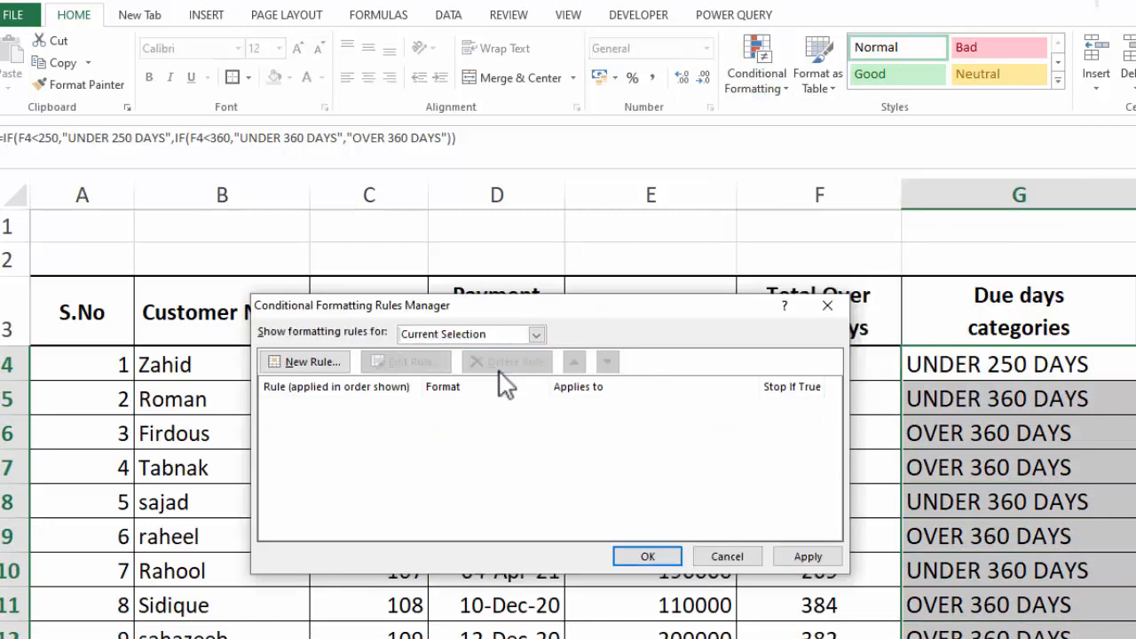
left_click(306, 362)
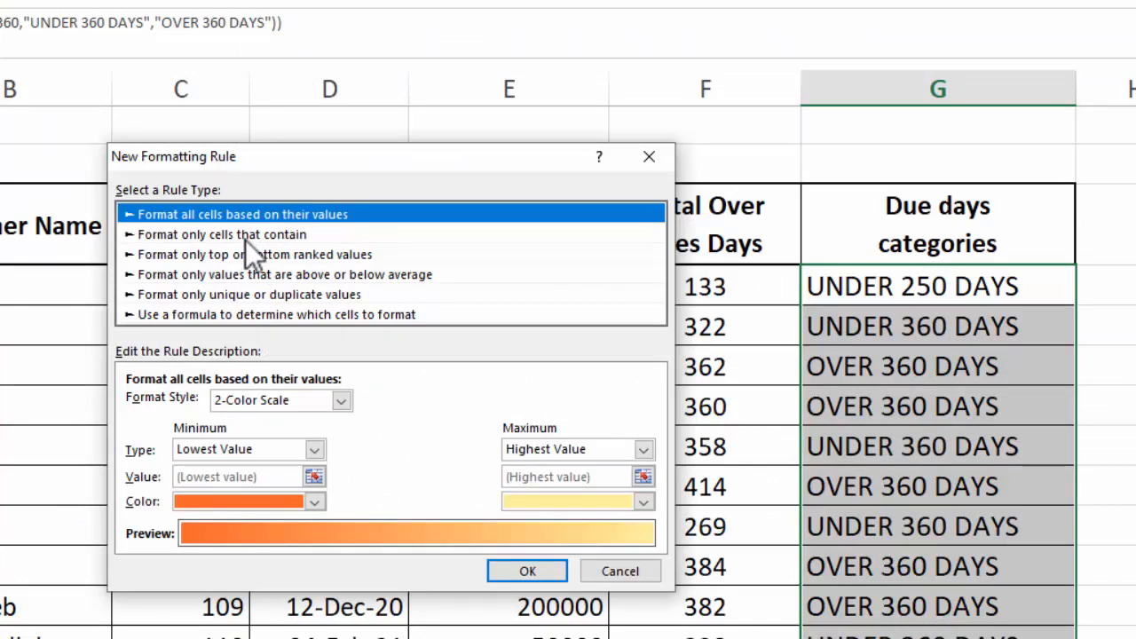
left_click(245, 240)
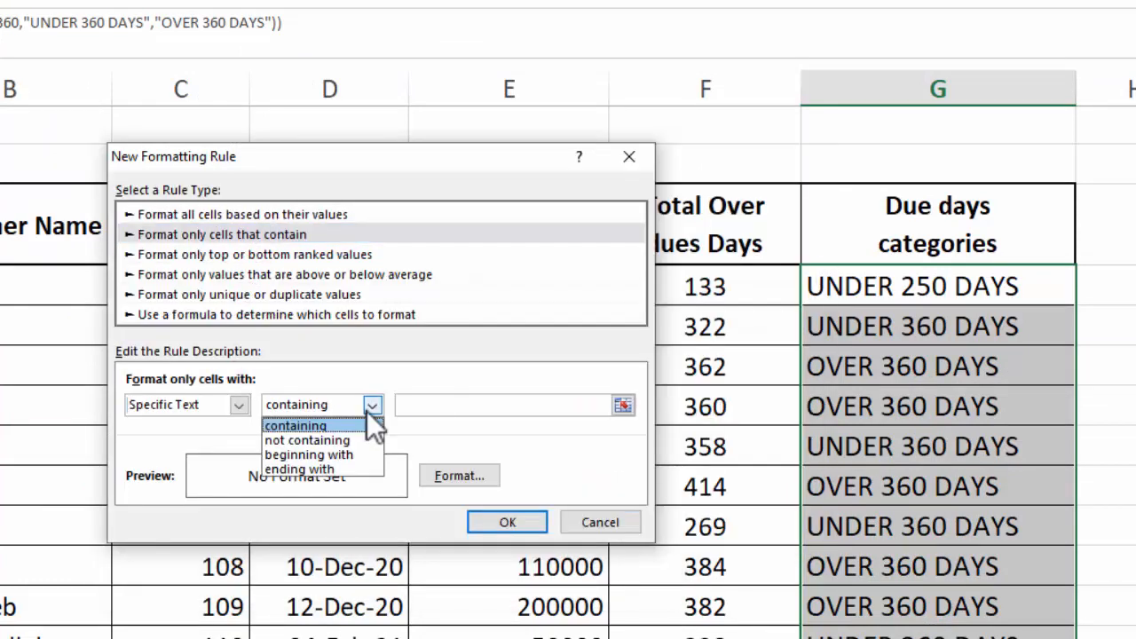
left_click(372, 404)
left_click(435, 407)
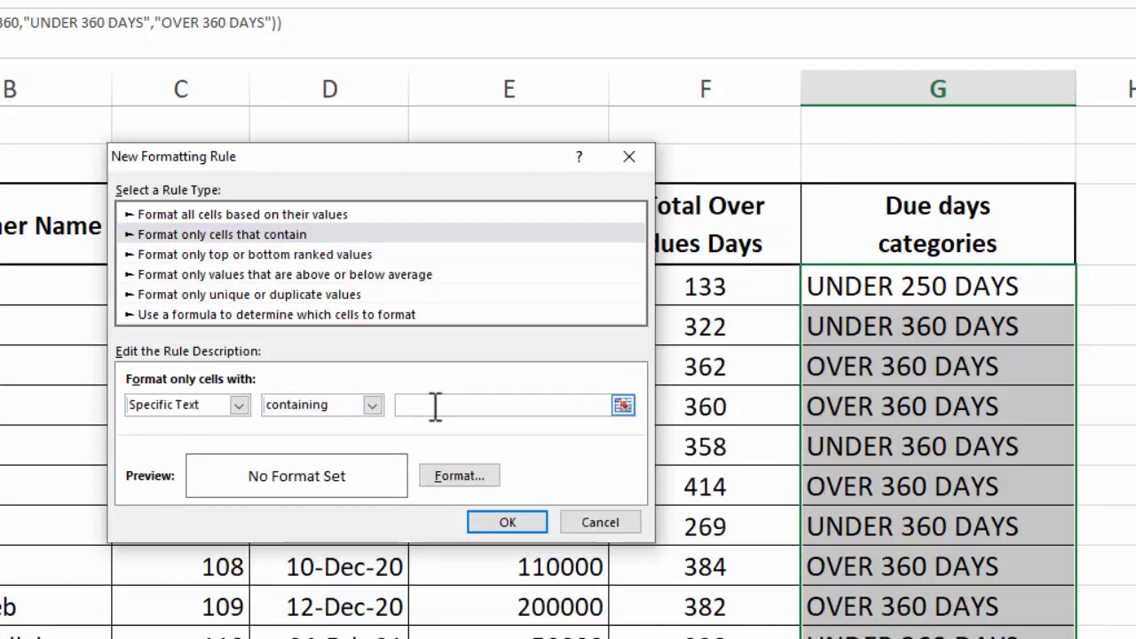
type("UNDER 250")
Give the "UNDER 250" rule a dark blue fill and white font, and apply it to G4:G14.
left_click(453, 472)
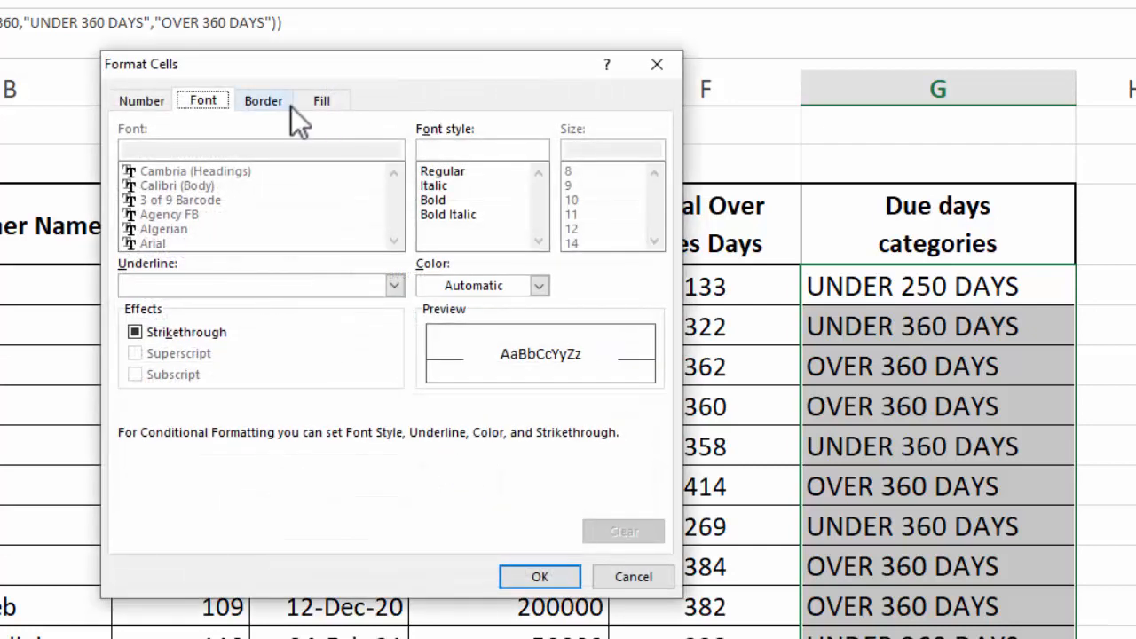
left_click(321, 101)
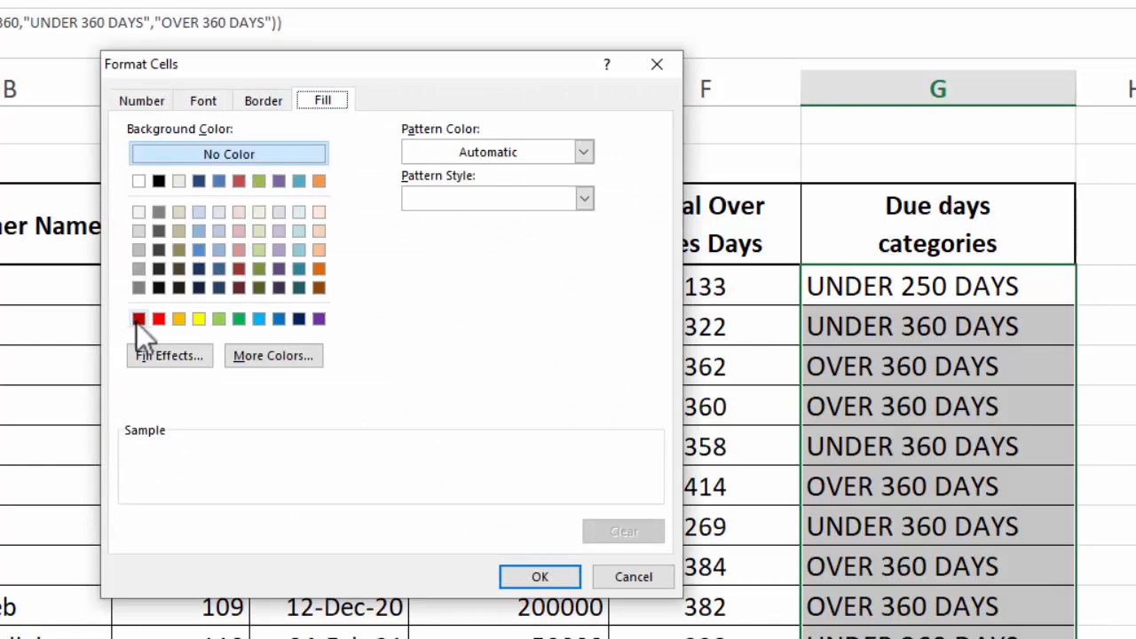
left_click(300, 319)
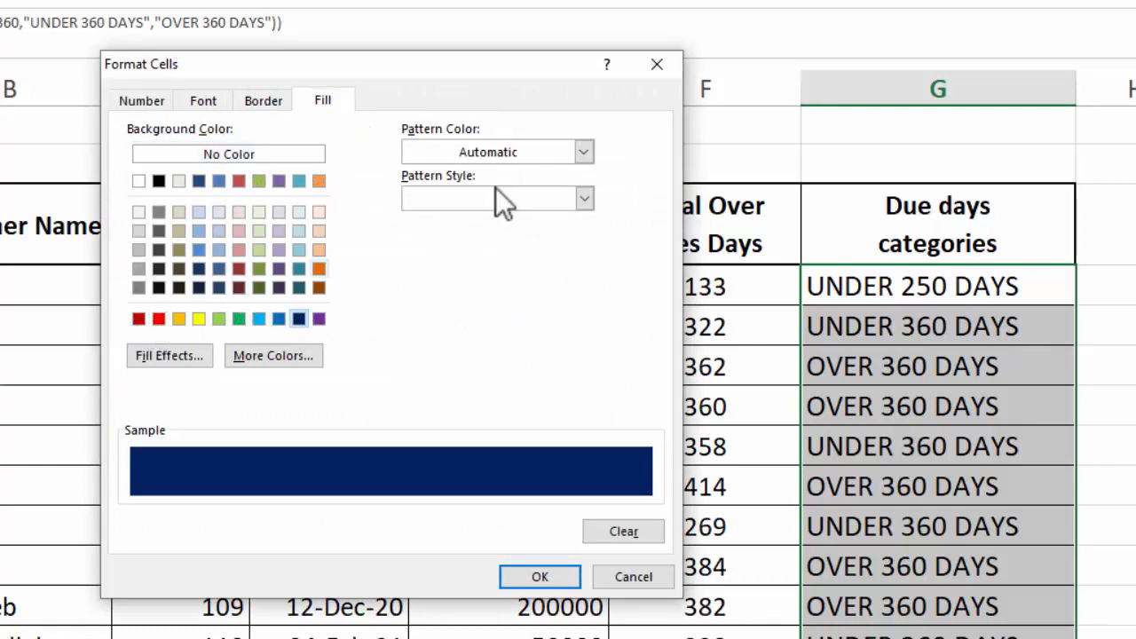
left_click(203, 103)
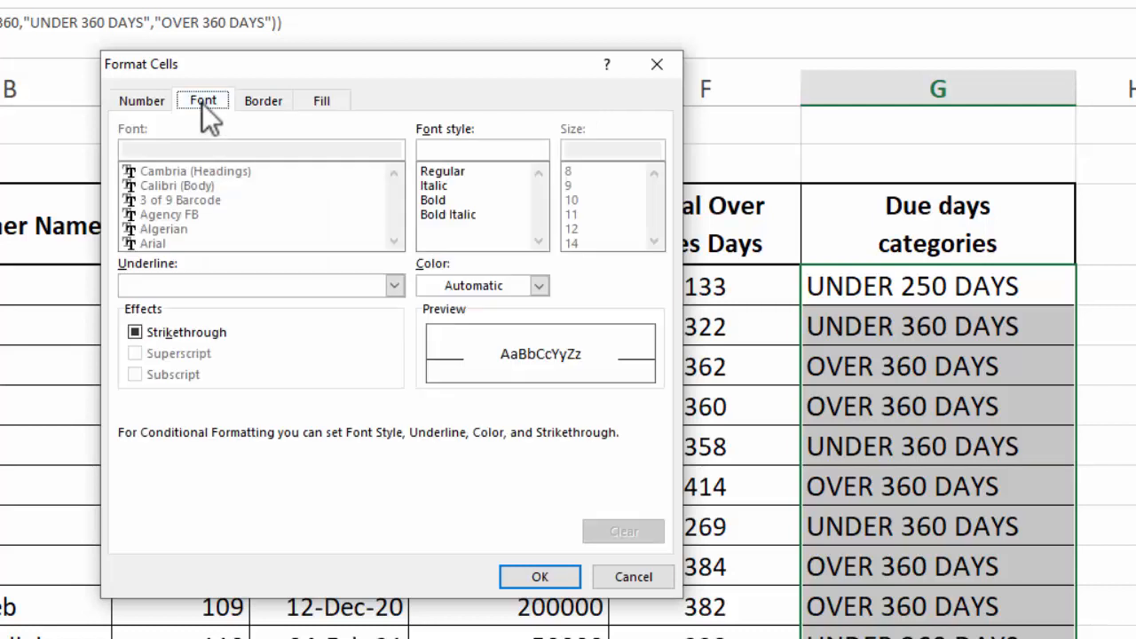
left_click(518, 288)
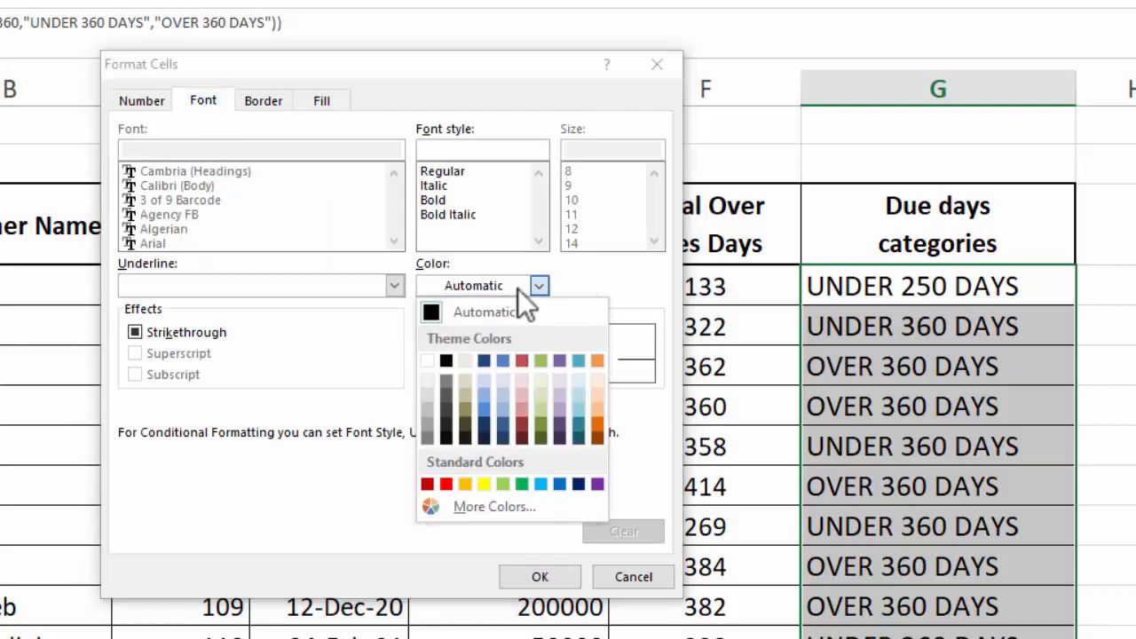
left_click(430, 361)
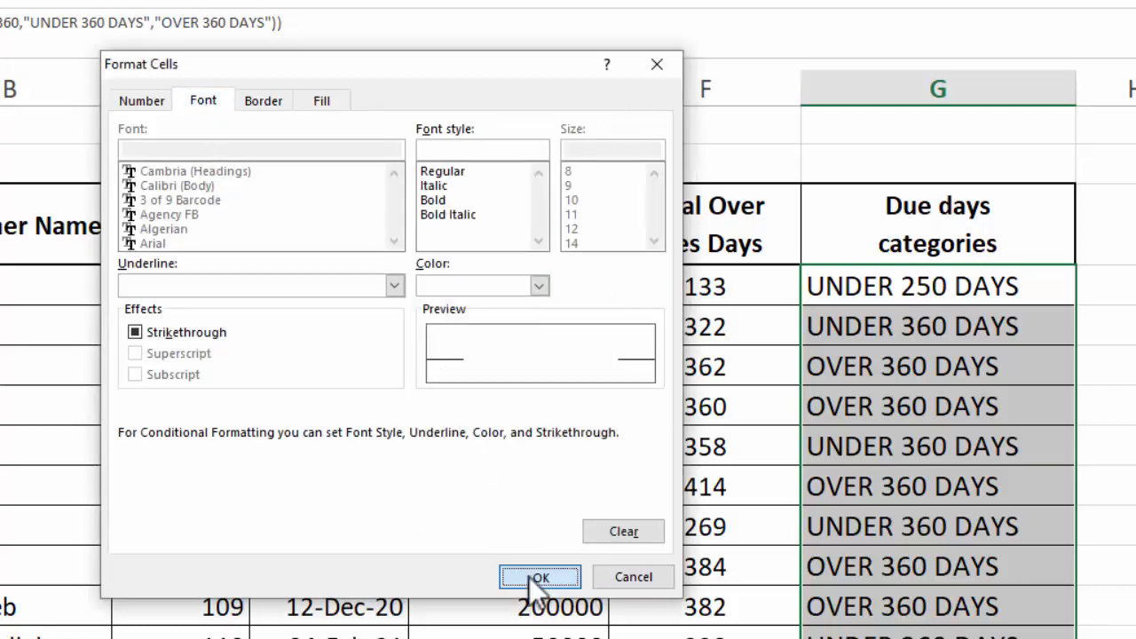
left_click(533, 577)
left_click(509, 524)
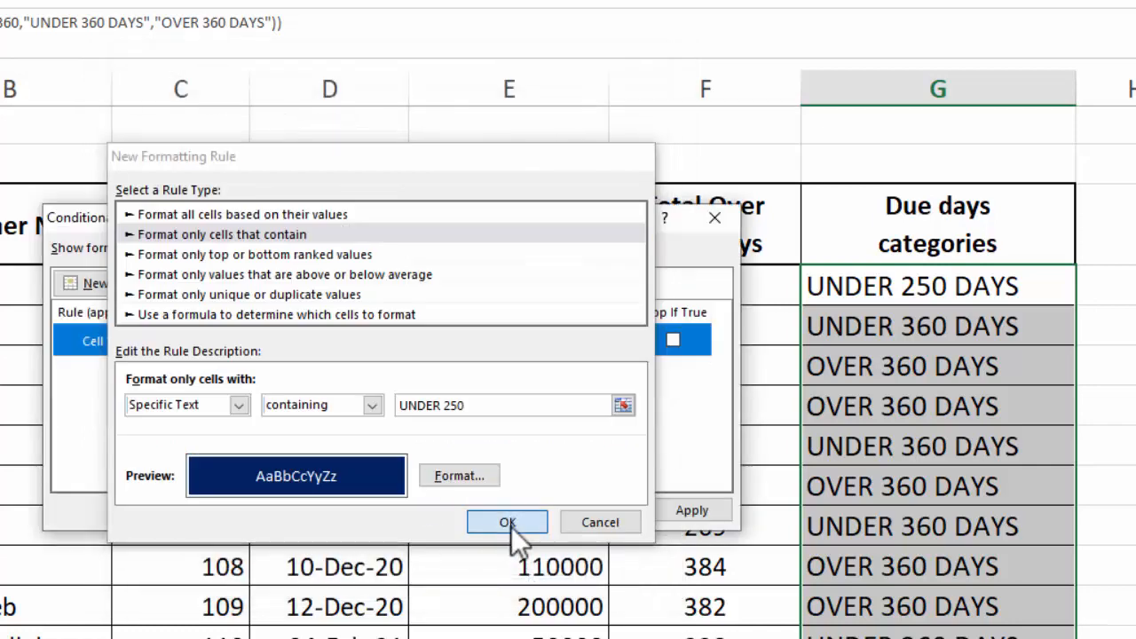
left_click(668, 503)
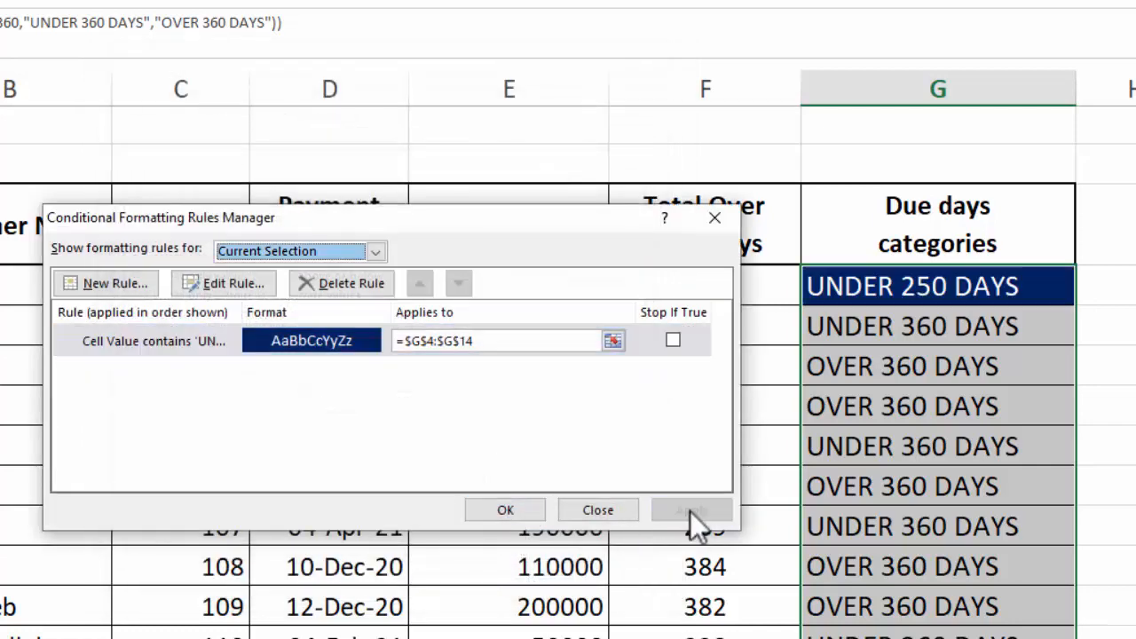
left_click(520, 512)
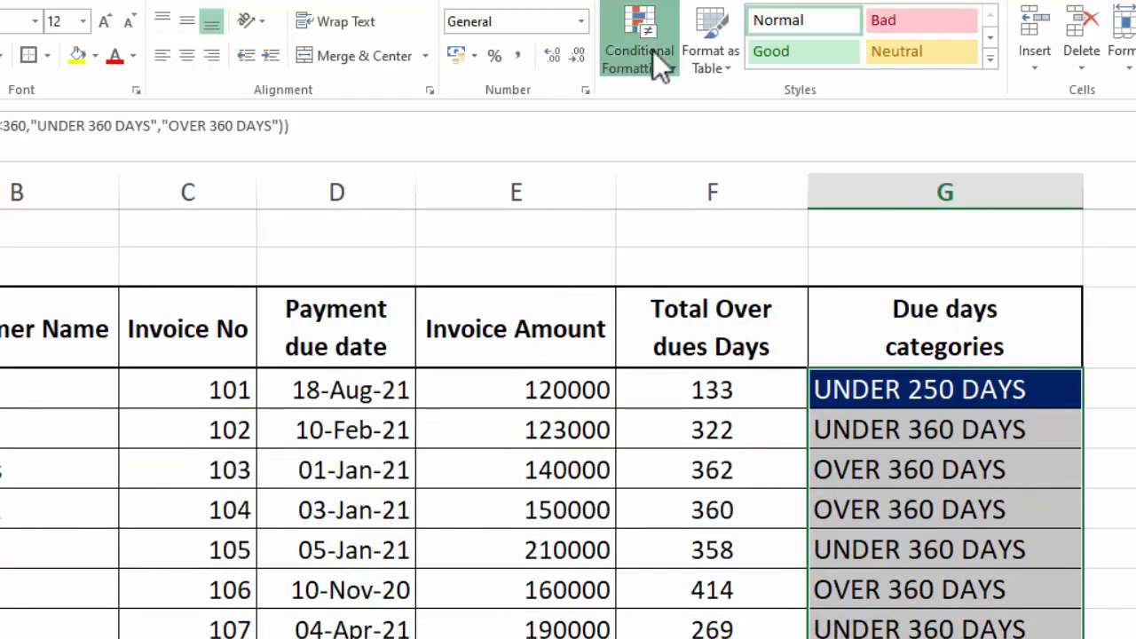
Set up another conditional formatting rule for G4:G14 that formats only cells with specific text containing "UNDER 360 DAYS".
left_click(653, 49)
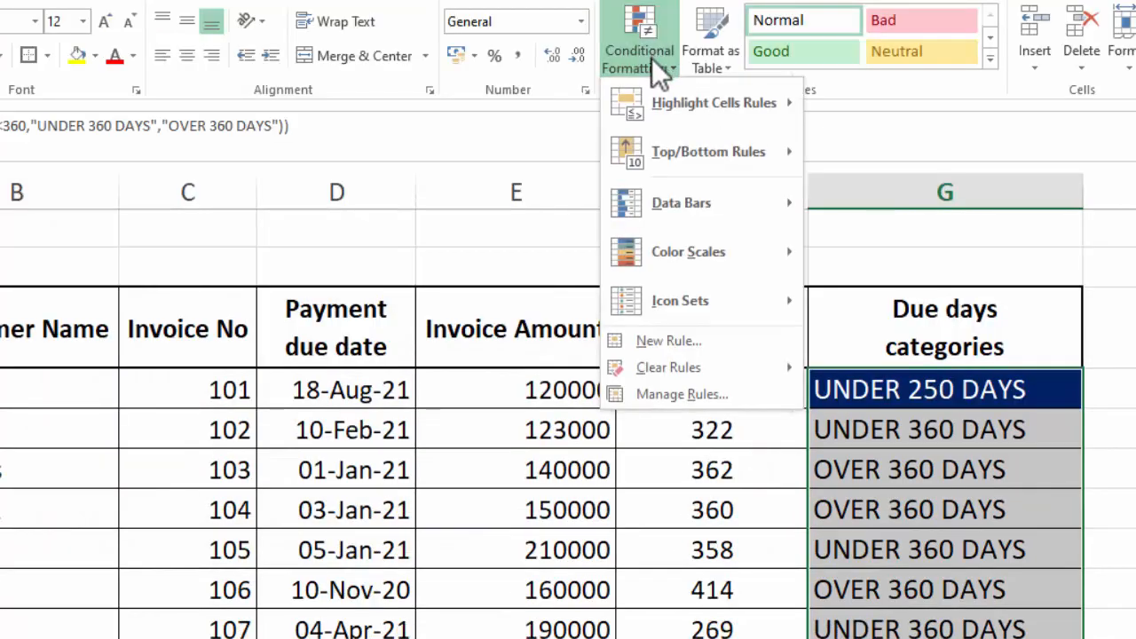
left_click(683, 396)
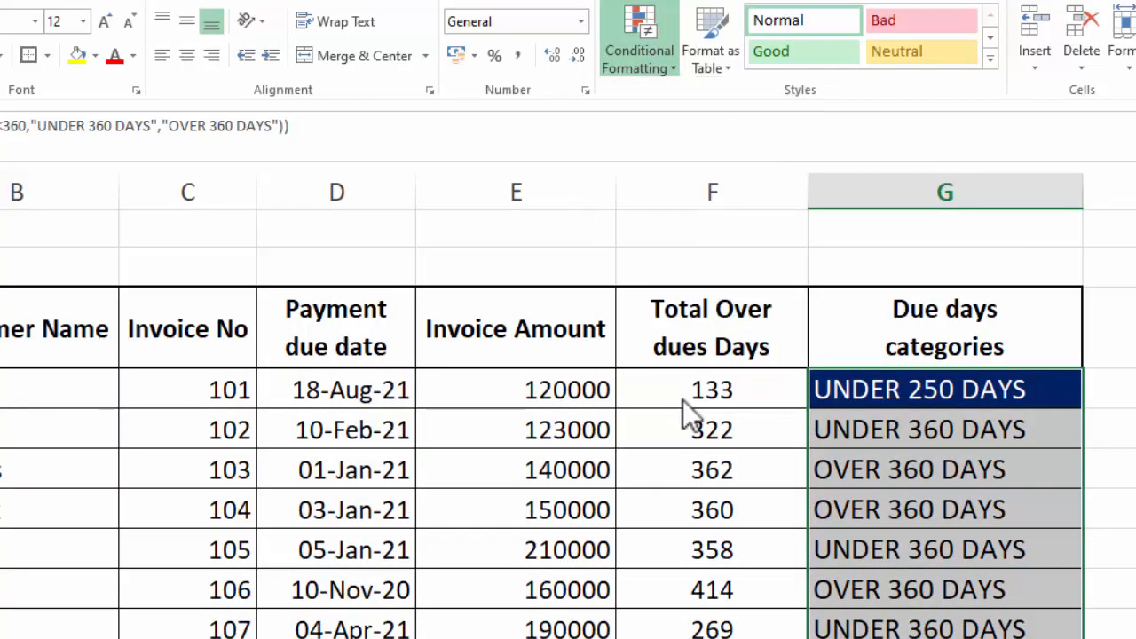
left_click(105, 391)
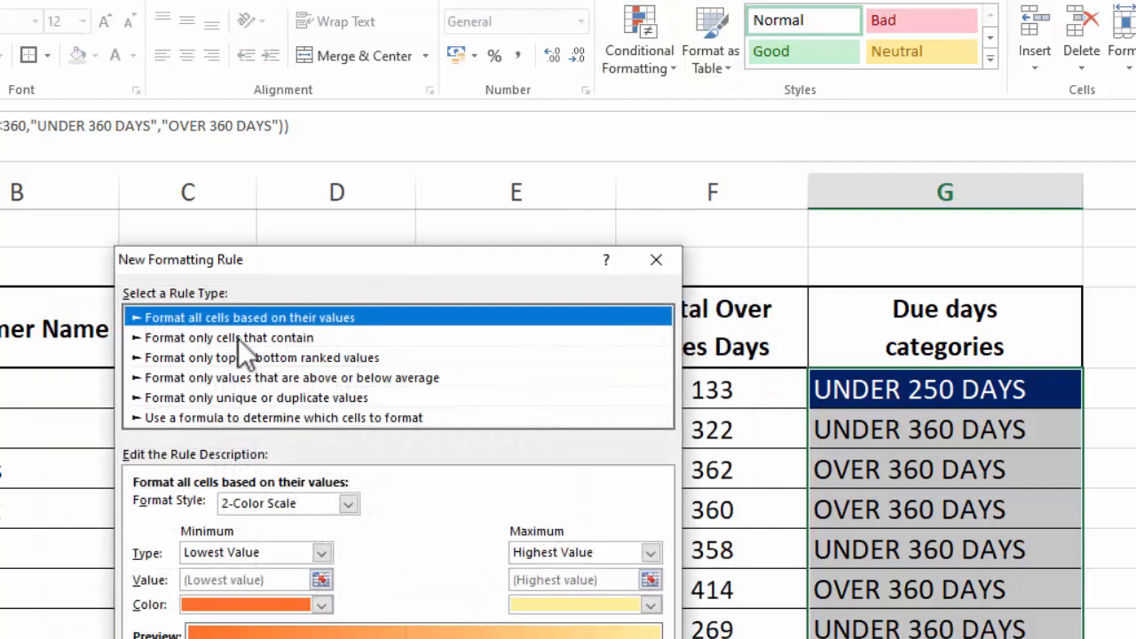
left_click(238, 339)
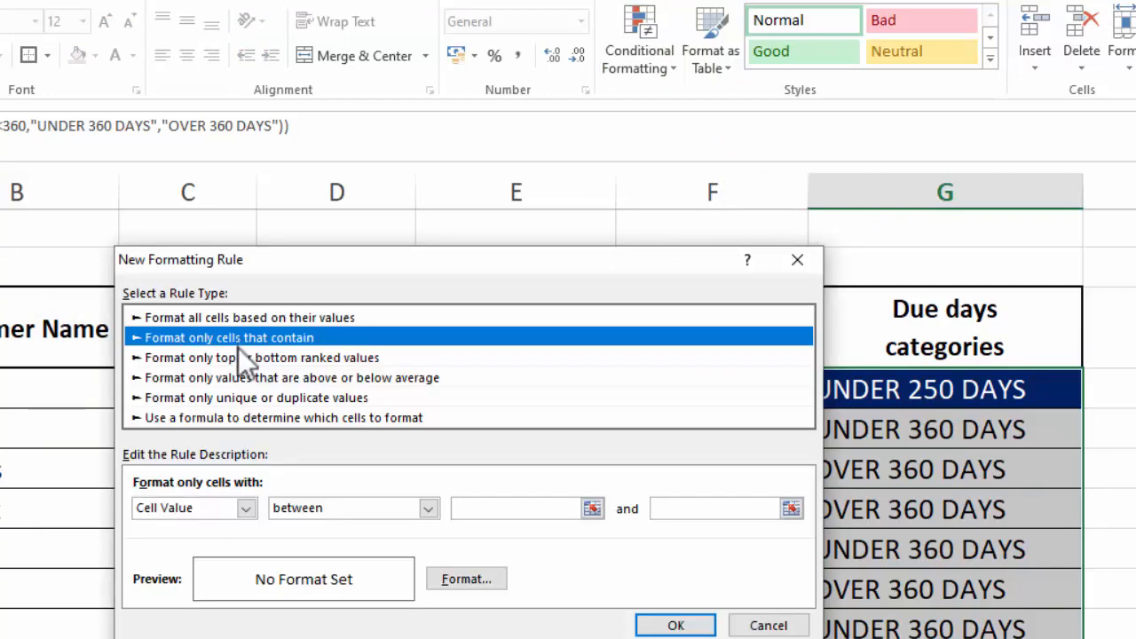
left_click(246, 508)
left_click(211, 542)
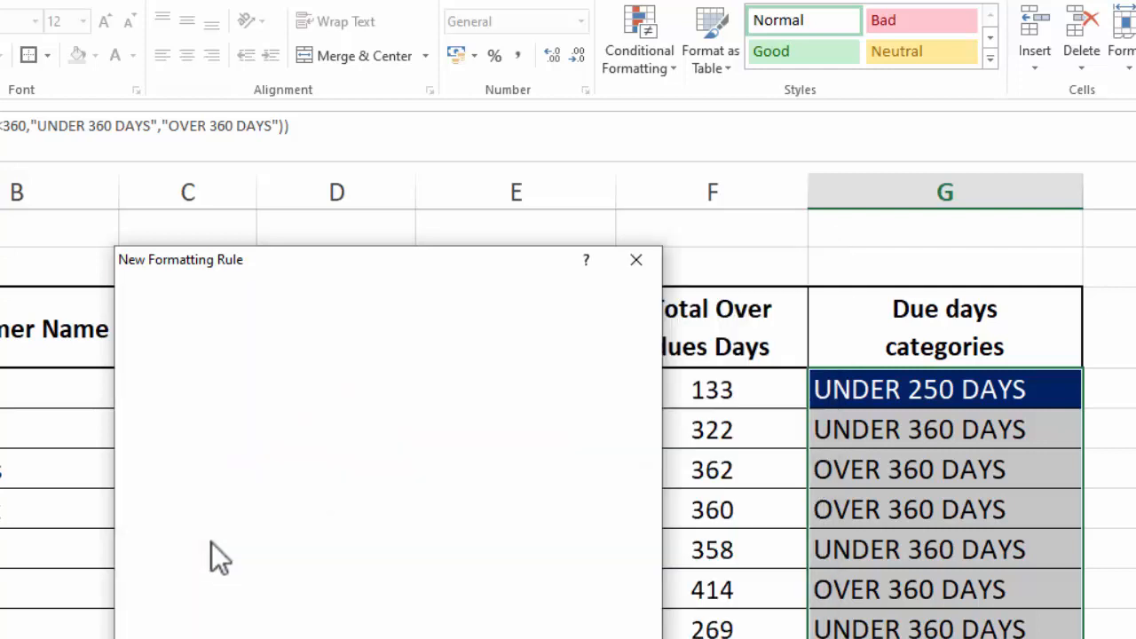
left_click(421, 512)
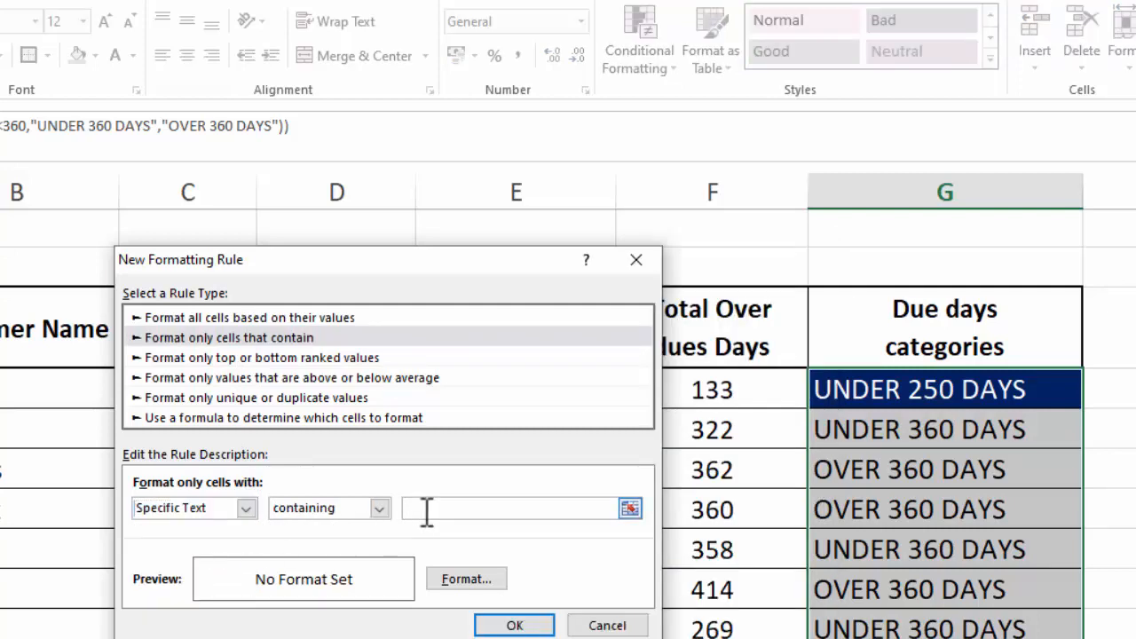
type("UNDER 360 DAYS")
Give the "UNDER 360 DAYS" rule an orange fill and apply it to G4:G14.
left_click(466, 579)
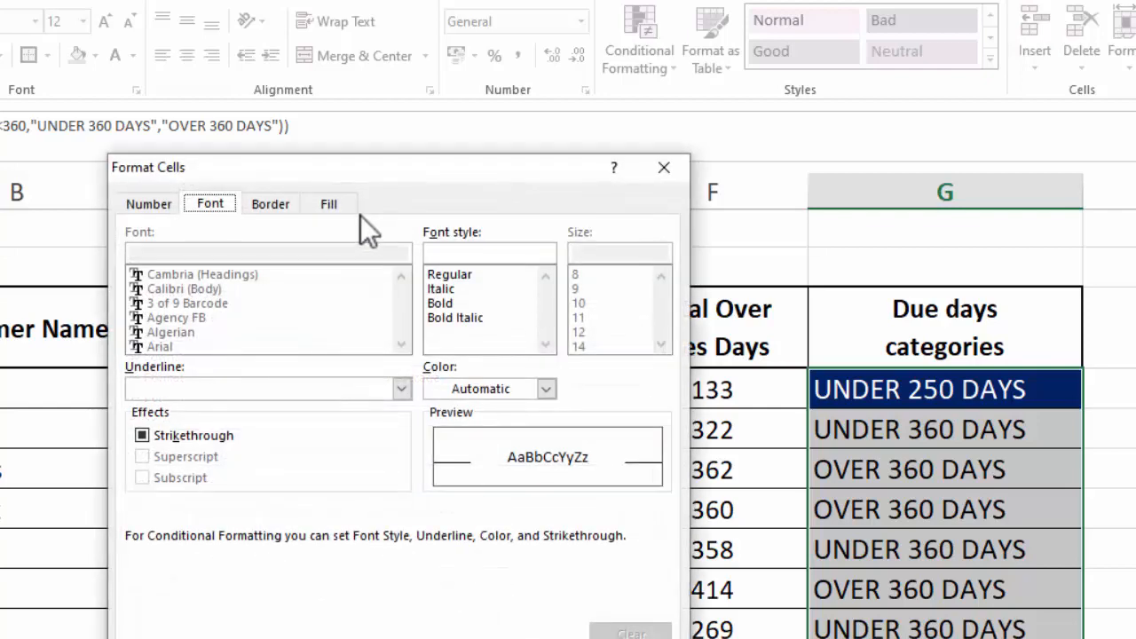
left_click(329, 204)
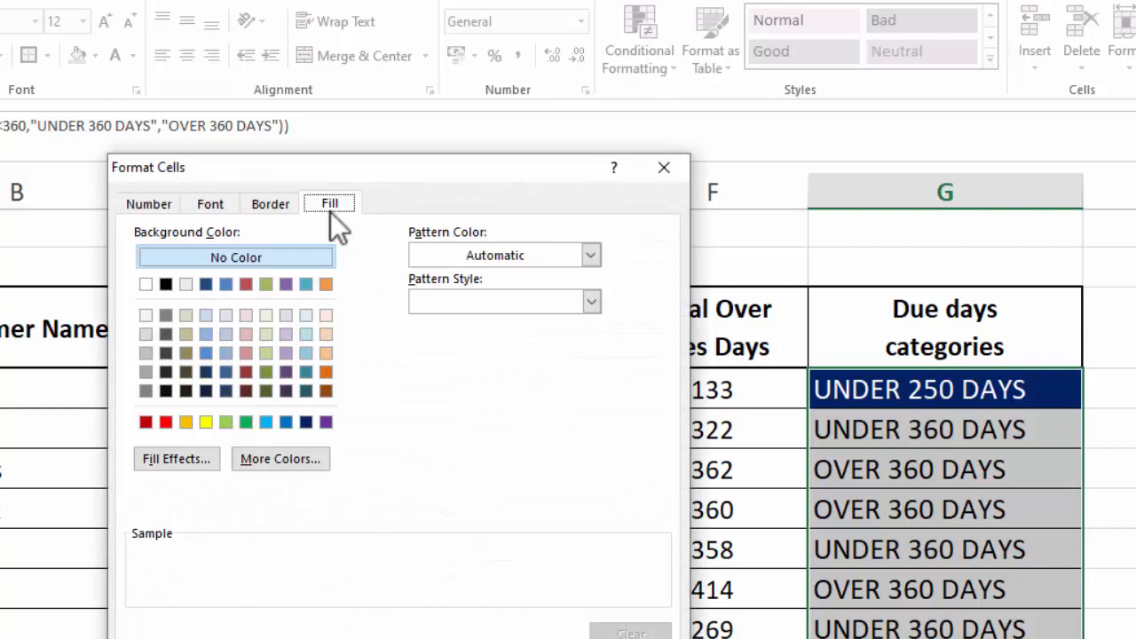
left_click(186, 421)
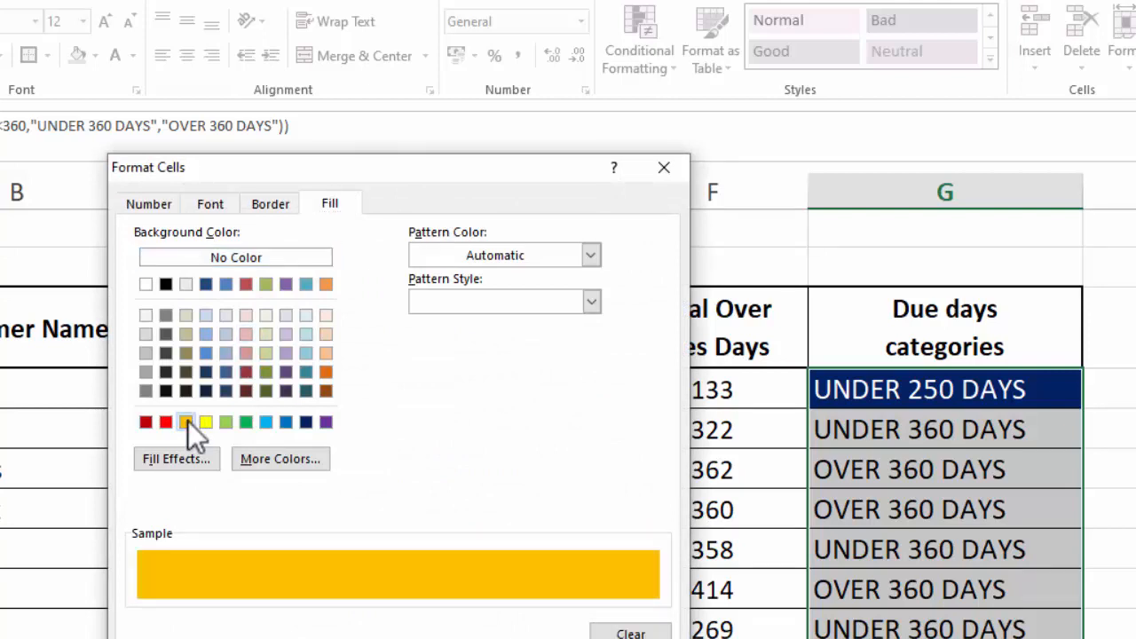
left_click(213, 205)
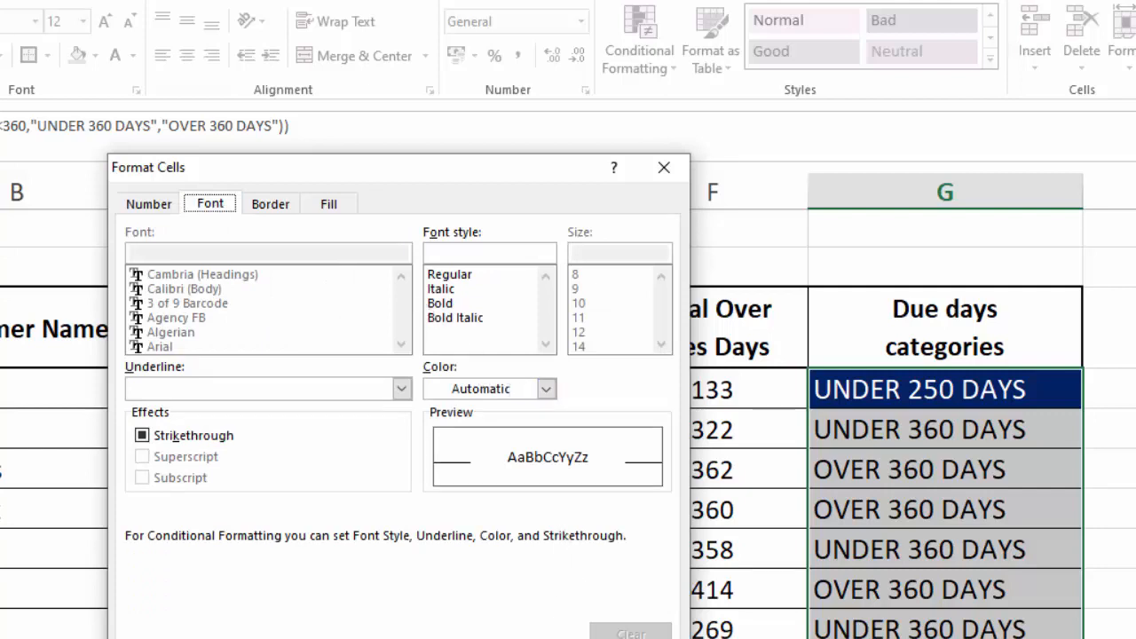
left_click(543, 638)
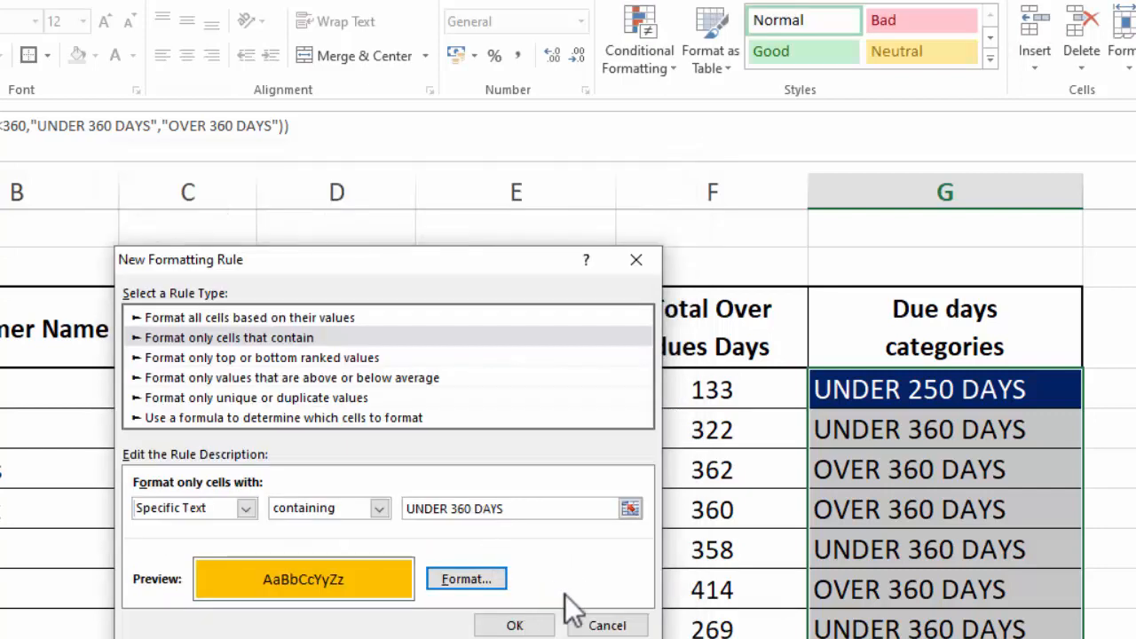
left_click(517, 621)
left_click(699, 613)
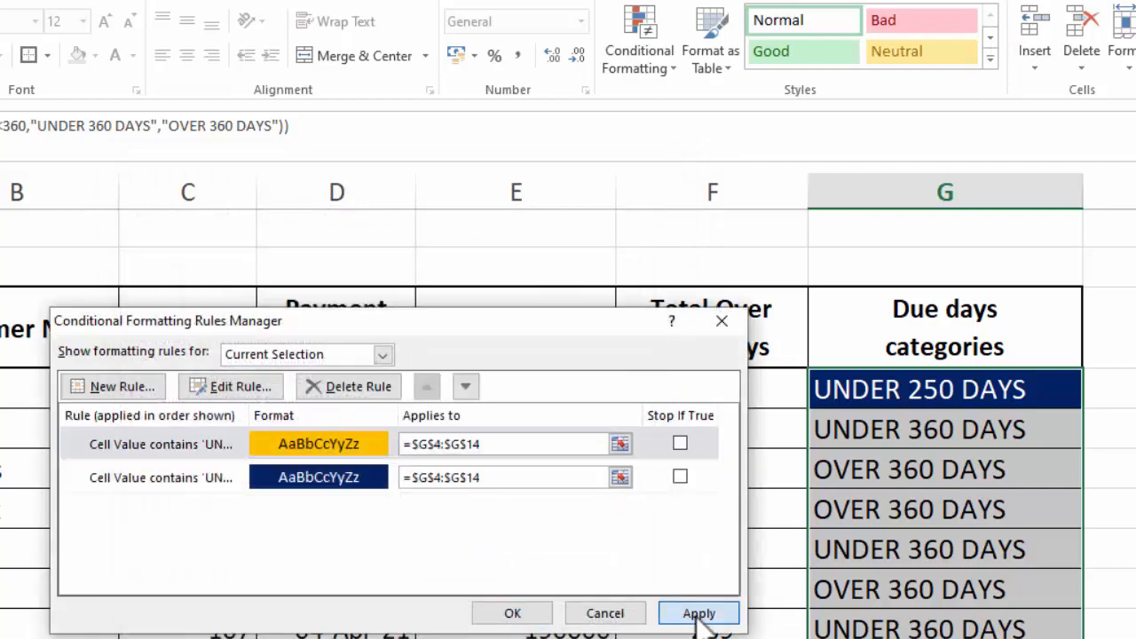
left_click(512, 613)
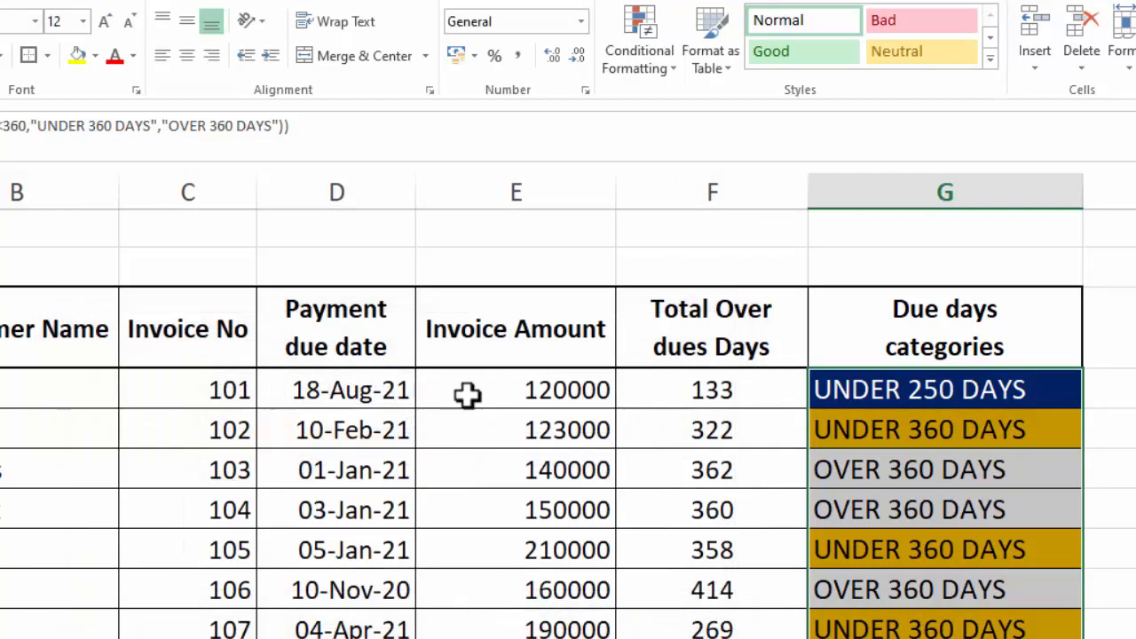
Set up a third conditional formatting rule for G4:G14 that formats only cells with specific text containing "OVER 360 DAYS".
left_click(625, 73)
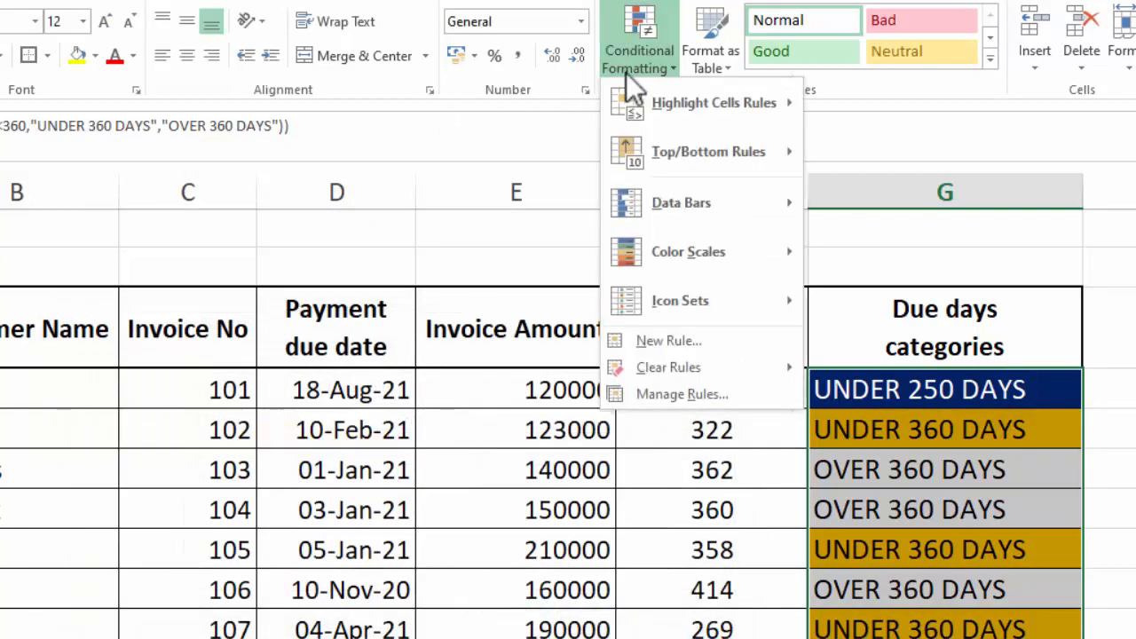
left_click(671, 394)
left_click(128, 390)
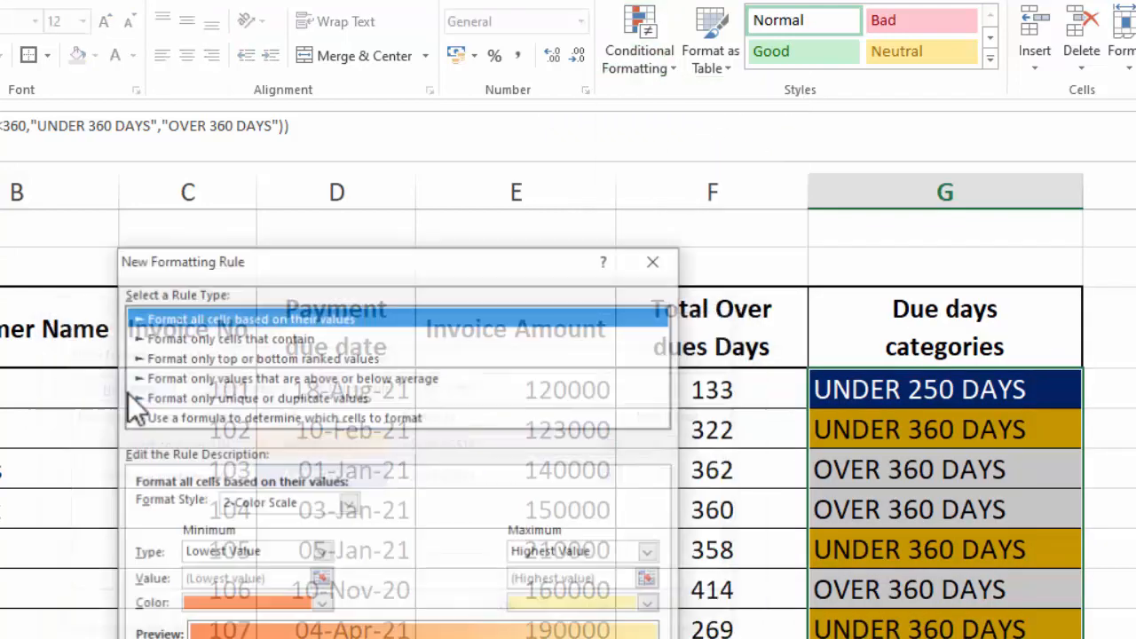
left_click(286, 339)
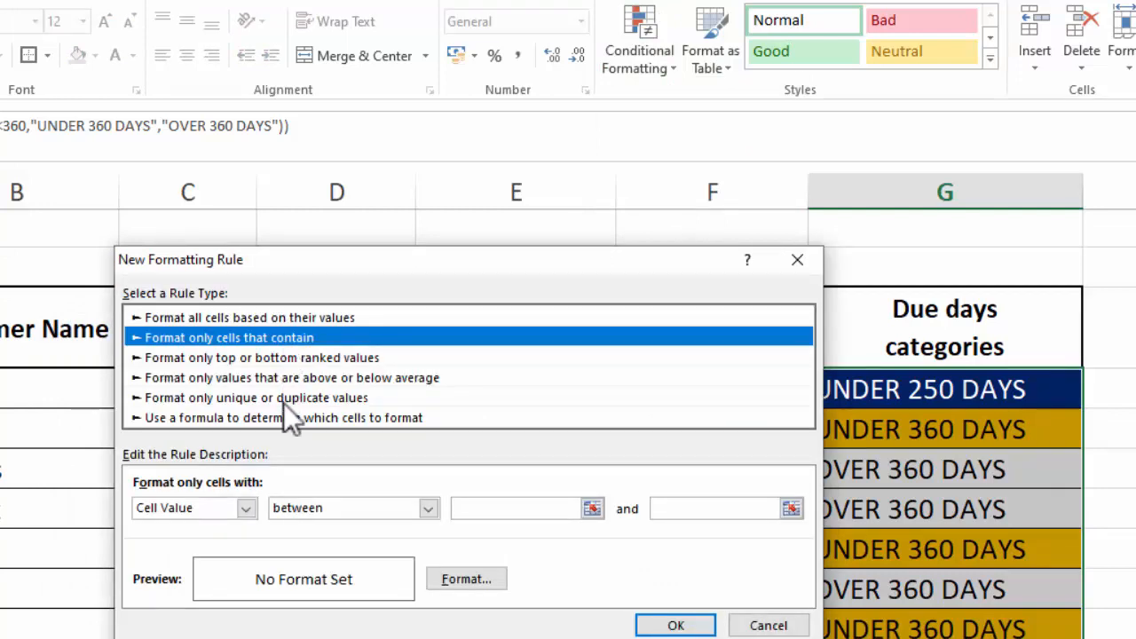
left_click(246, 508)
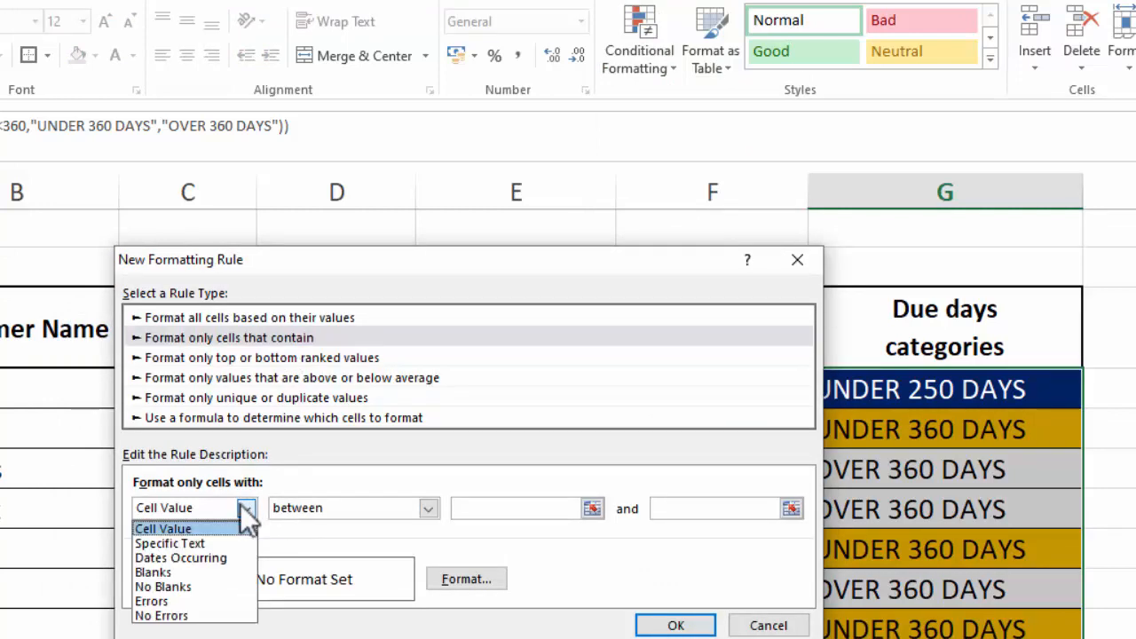
left_click(167, 543)
left_click(498, 506)
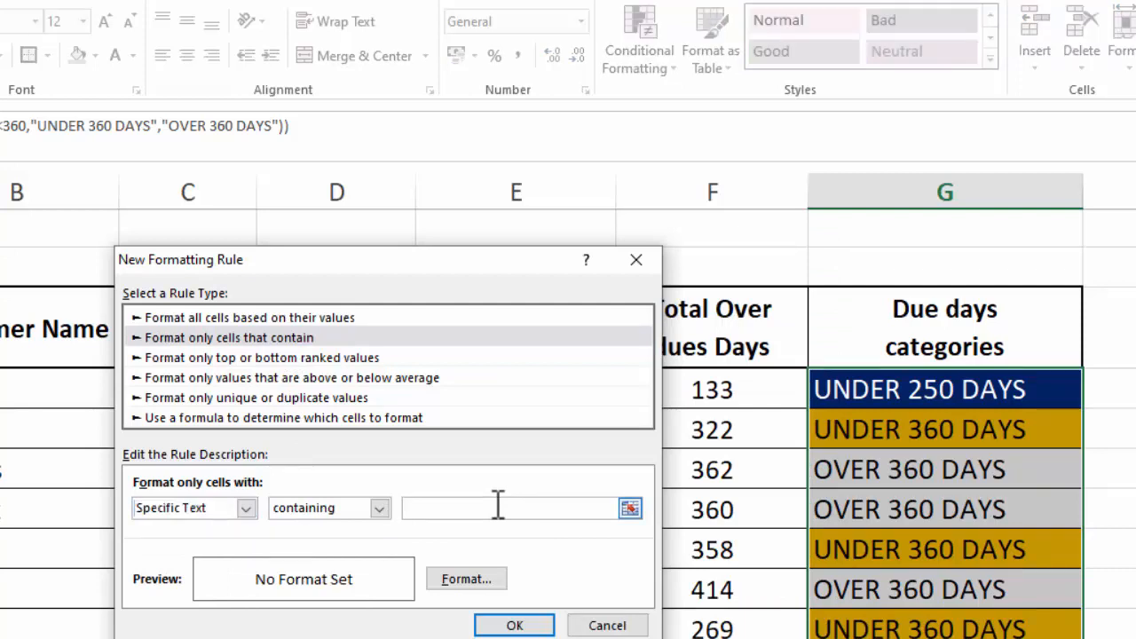
type("OVER 360 DAYS")
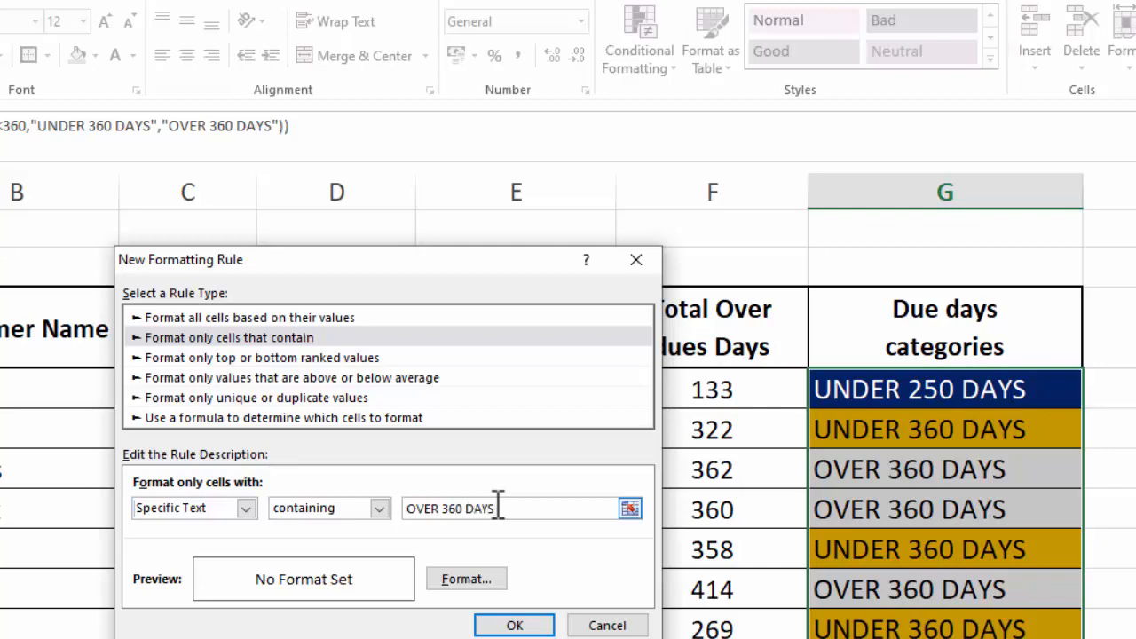
Give the "OVER 360 DAYS" rule a red fill and white font, and apply it to G4:G14.
left_click(463, 588)
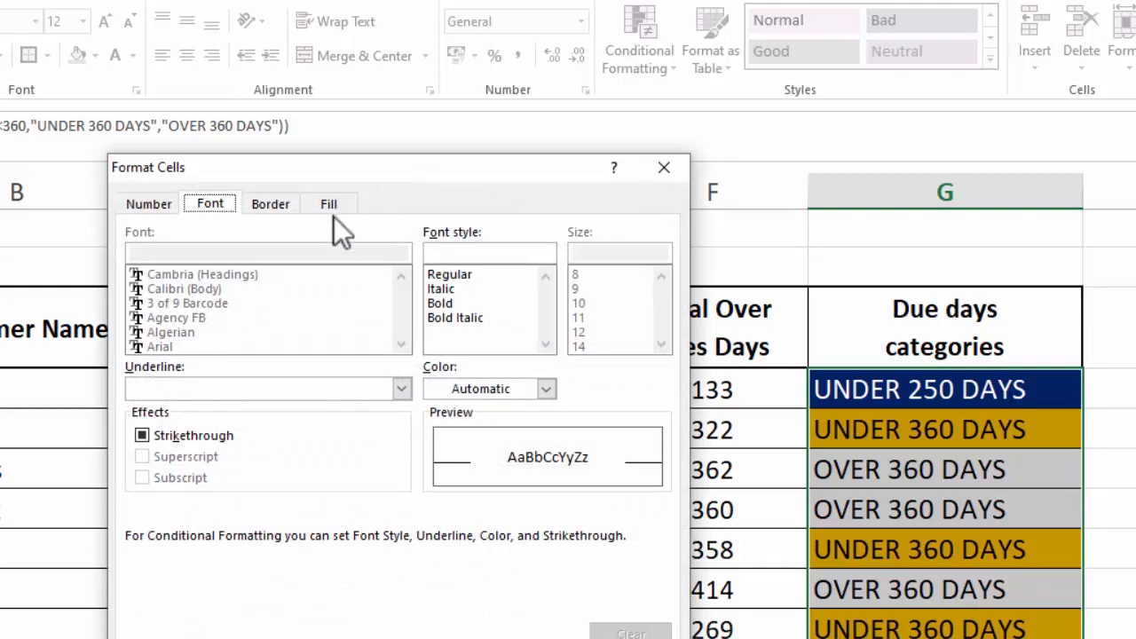
left_click(330, 204)
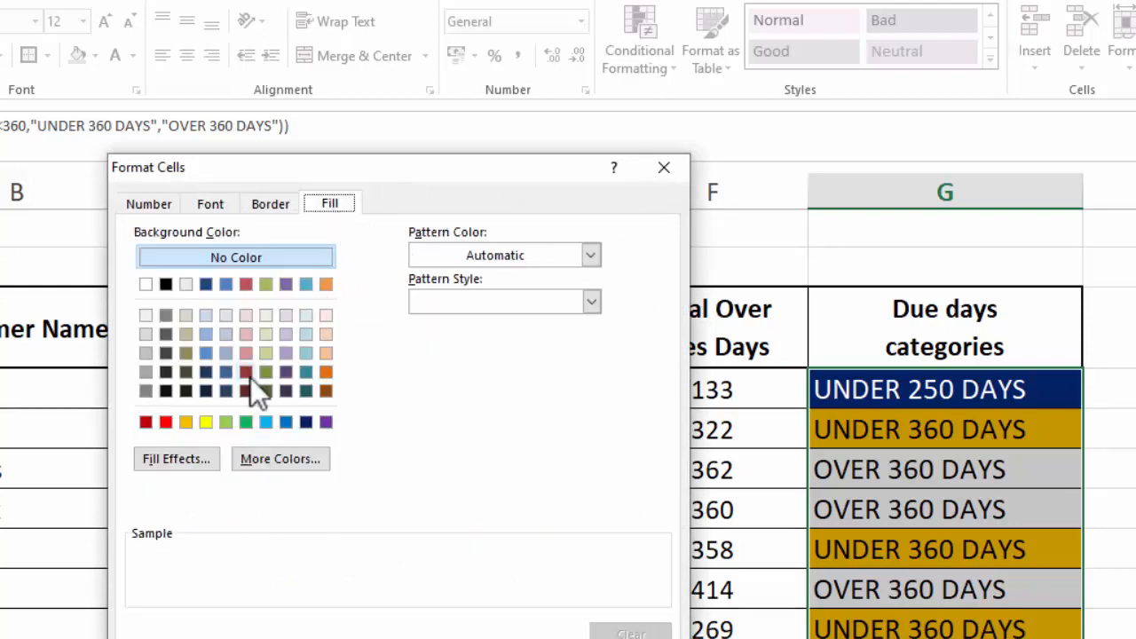
left_click(167, 423)
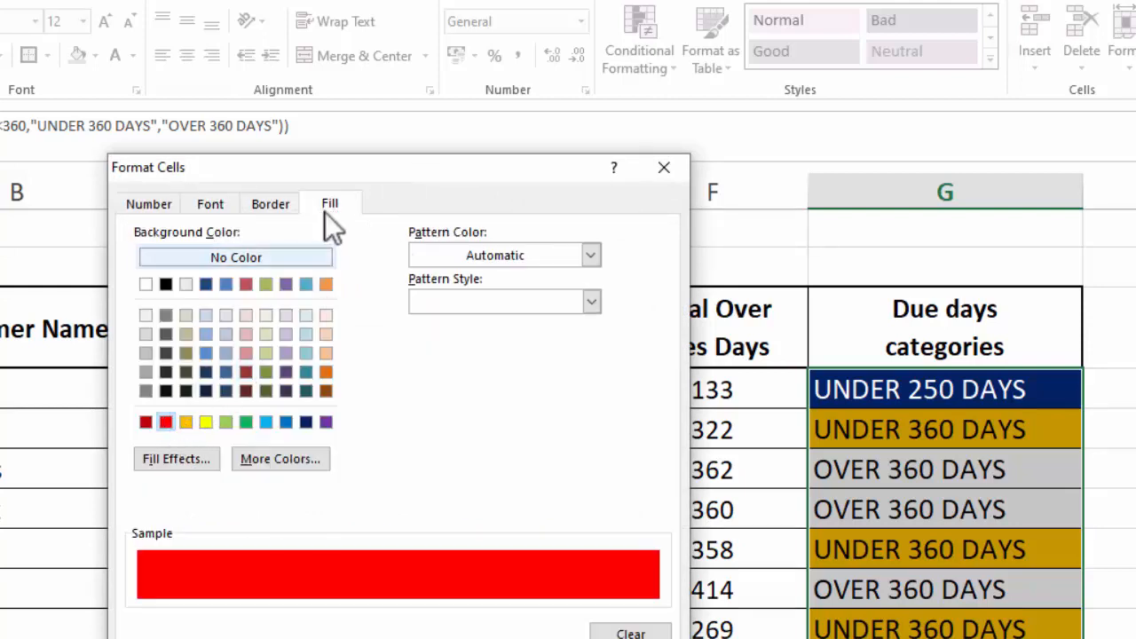
left_click(201, 202)
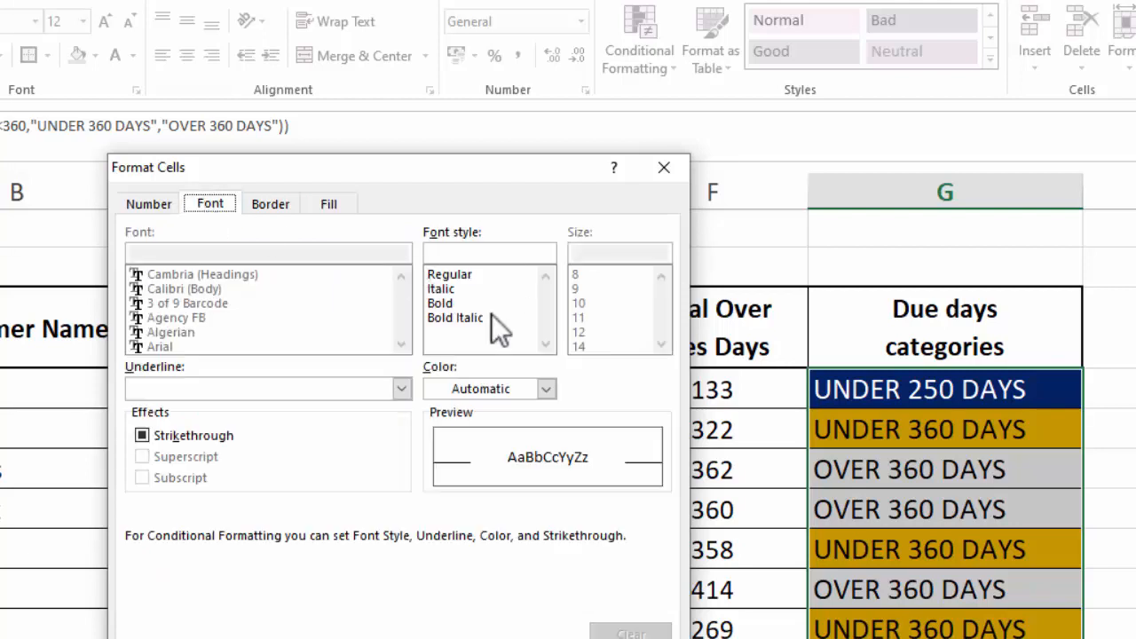
left_click(516, 388)
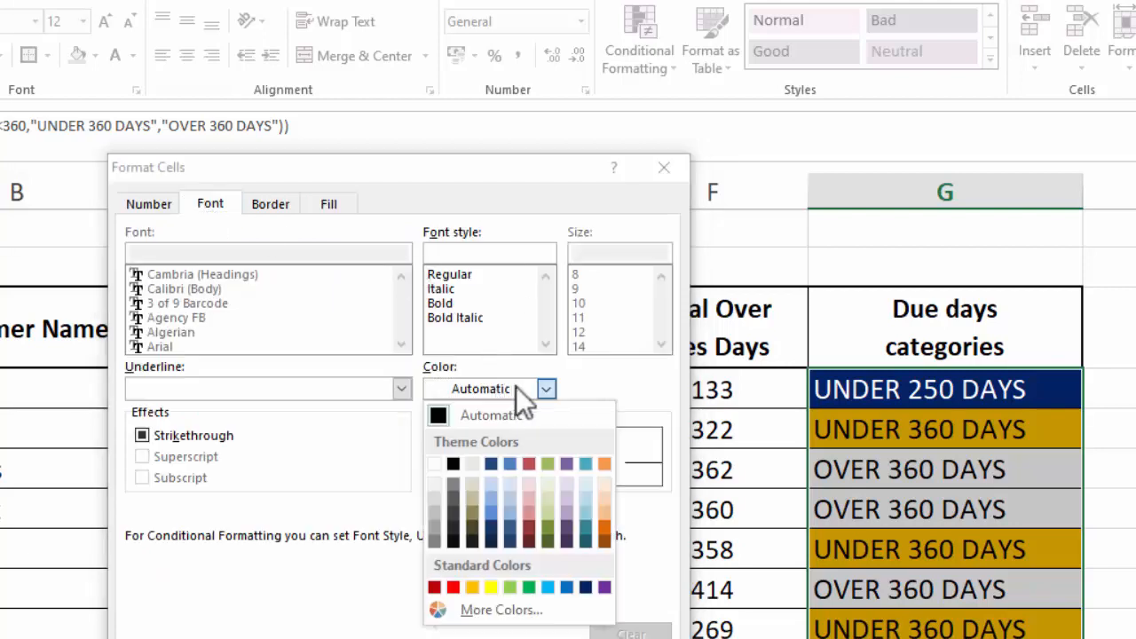
left_click(435, 464)
key("Return")
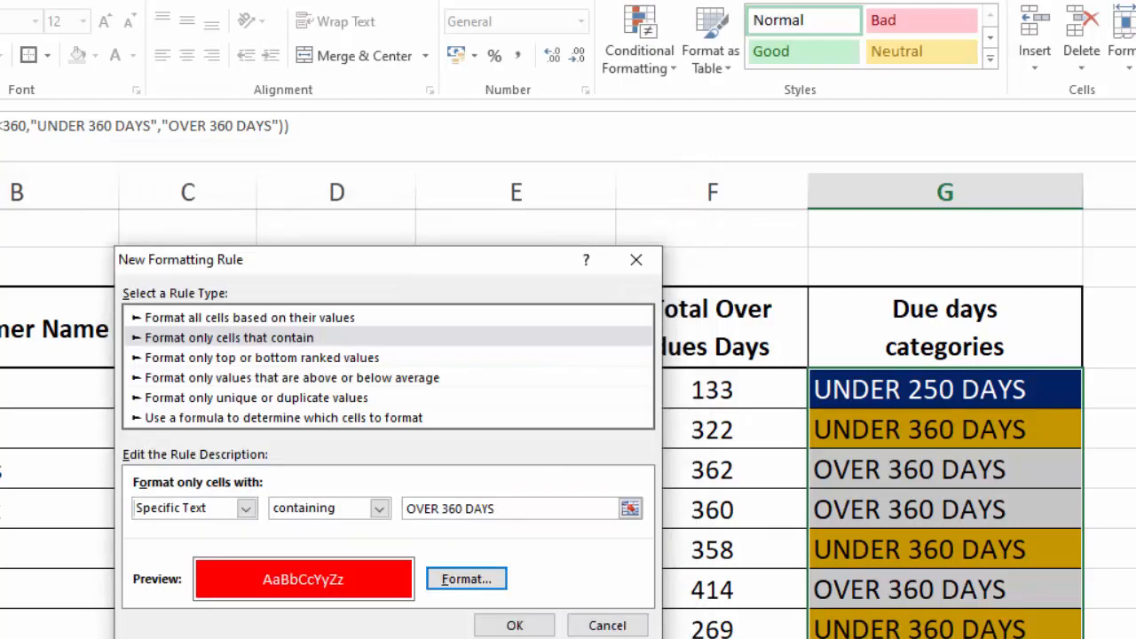
left_click(520, 625)
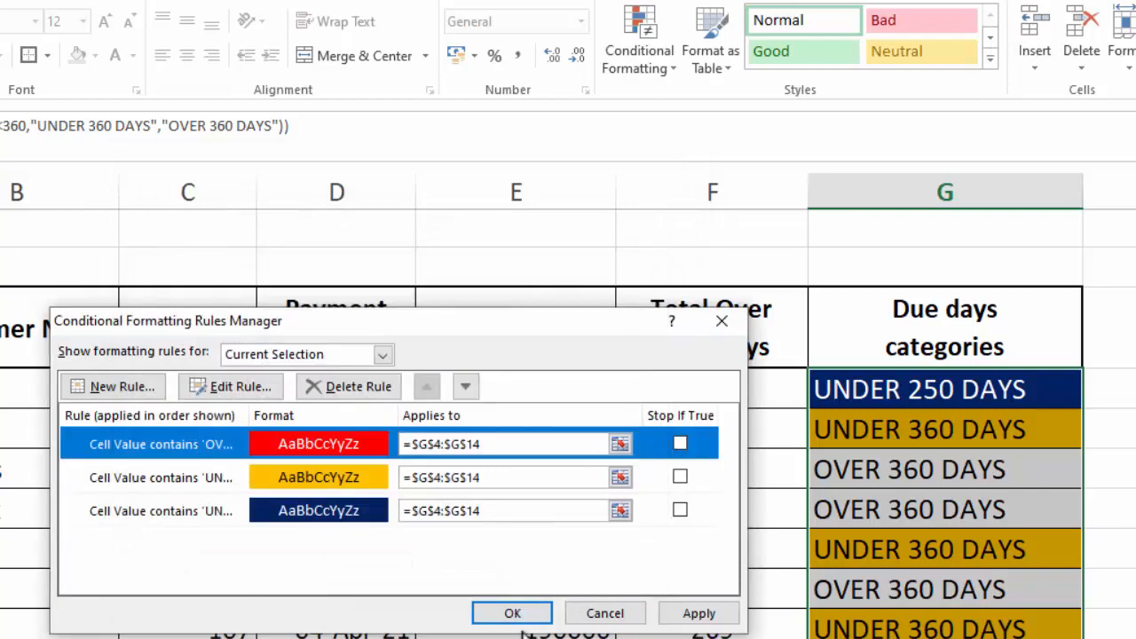
left_click(688, 613)
left_click(515, 614)
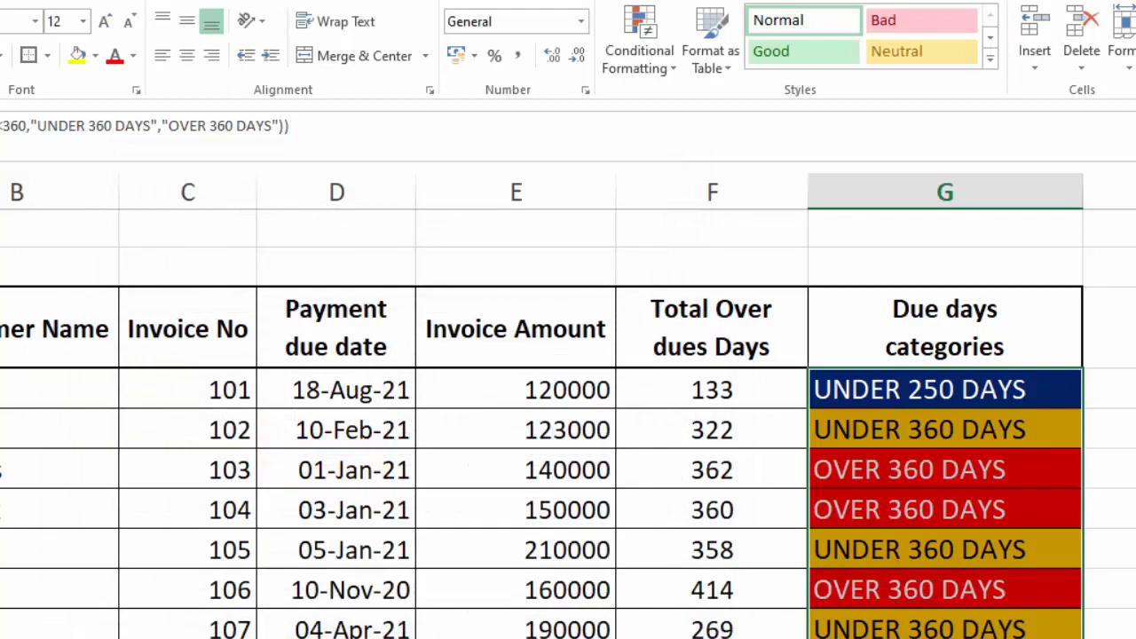
left_click(1129, 585)
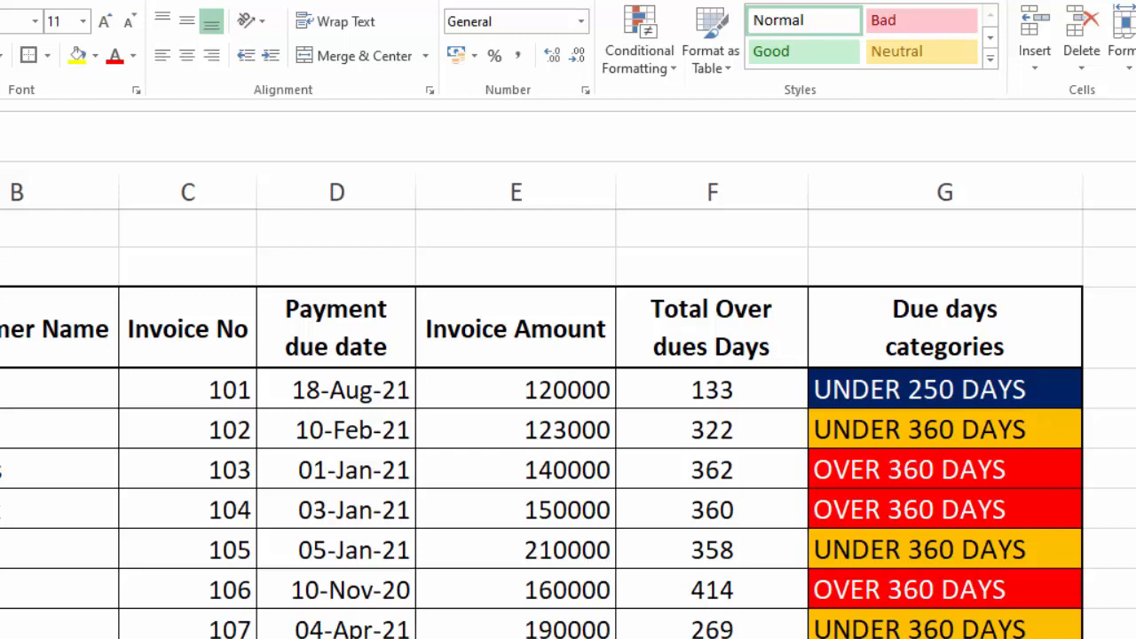
Select the table's header row through column G and slightly reduce its row height.
left_click(1, 345)
left_click_drag(1, 338, 945, 328)
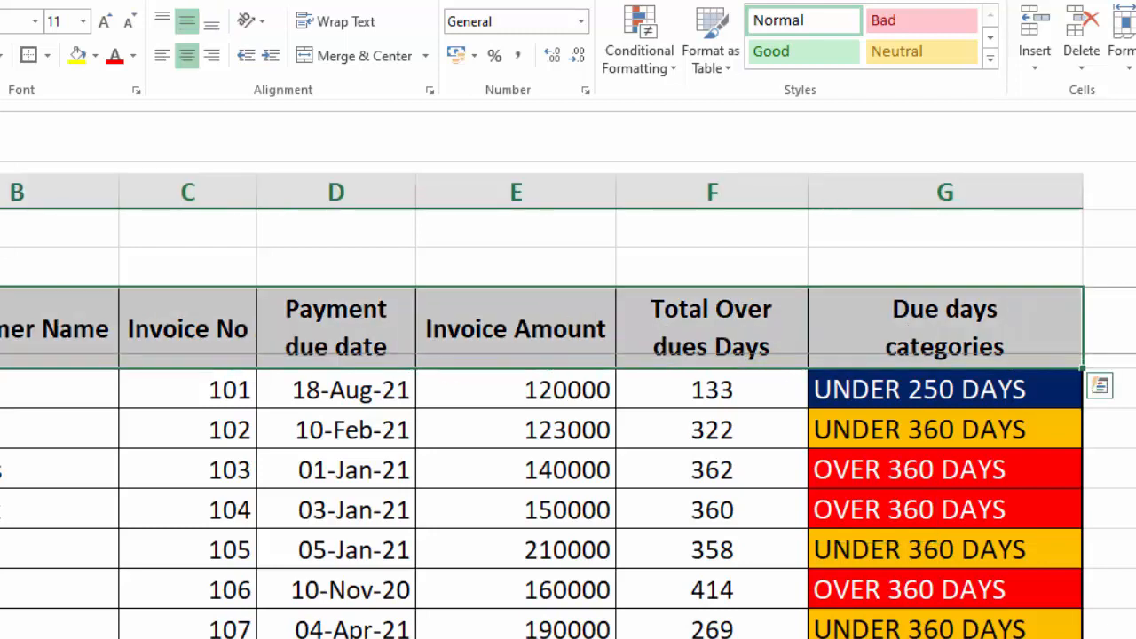
left_click_drag(1, 368, 2, 355)
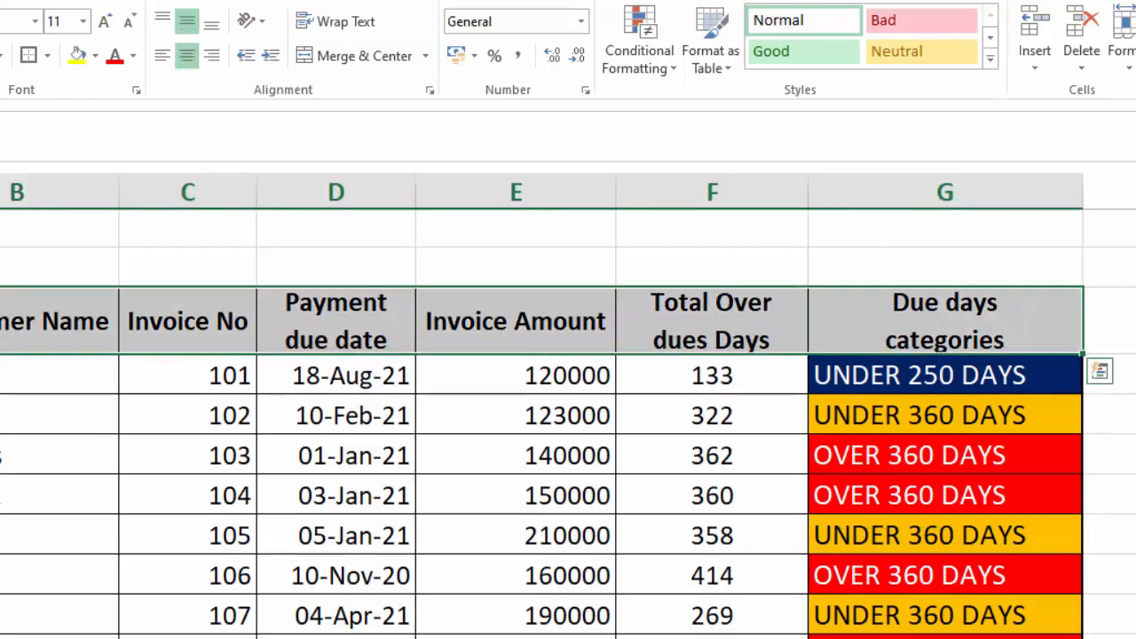
Give the selected header cells a dark blue fill and white font.
left_click(95, 56)
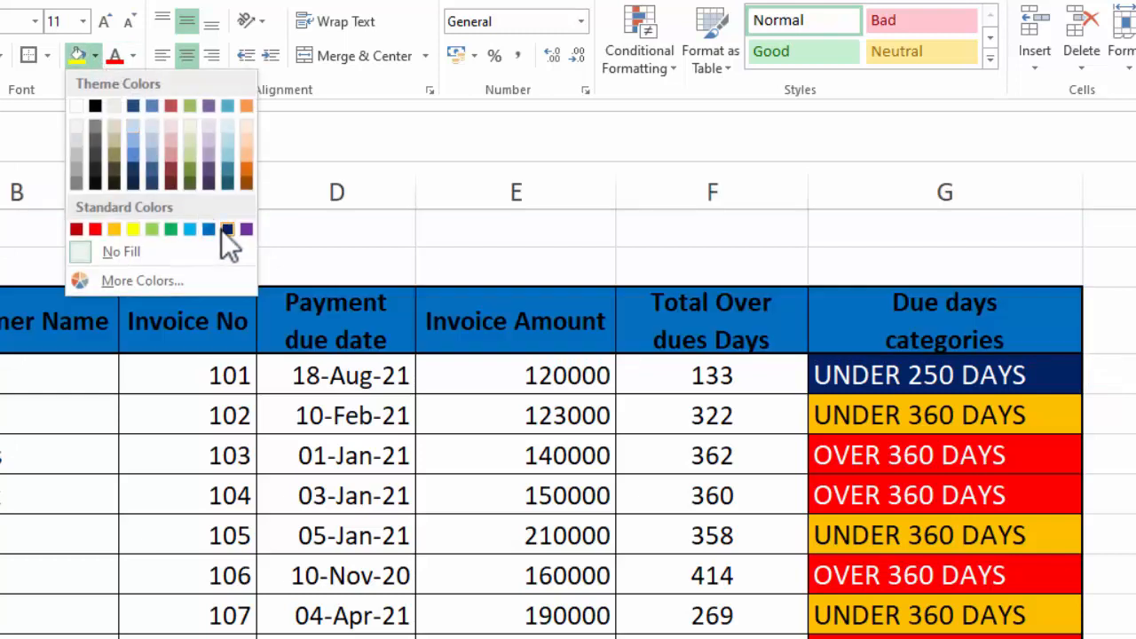
left_click(226, 230)
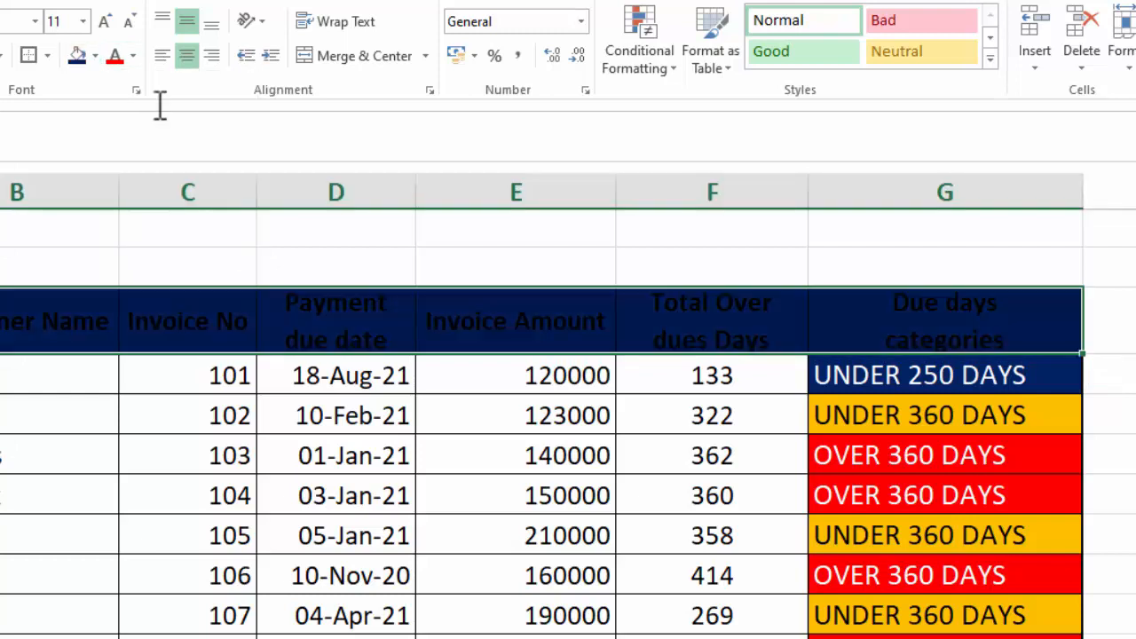
left_click(133, 56)
left_click(118, 133)
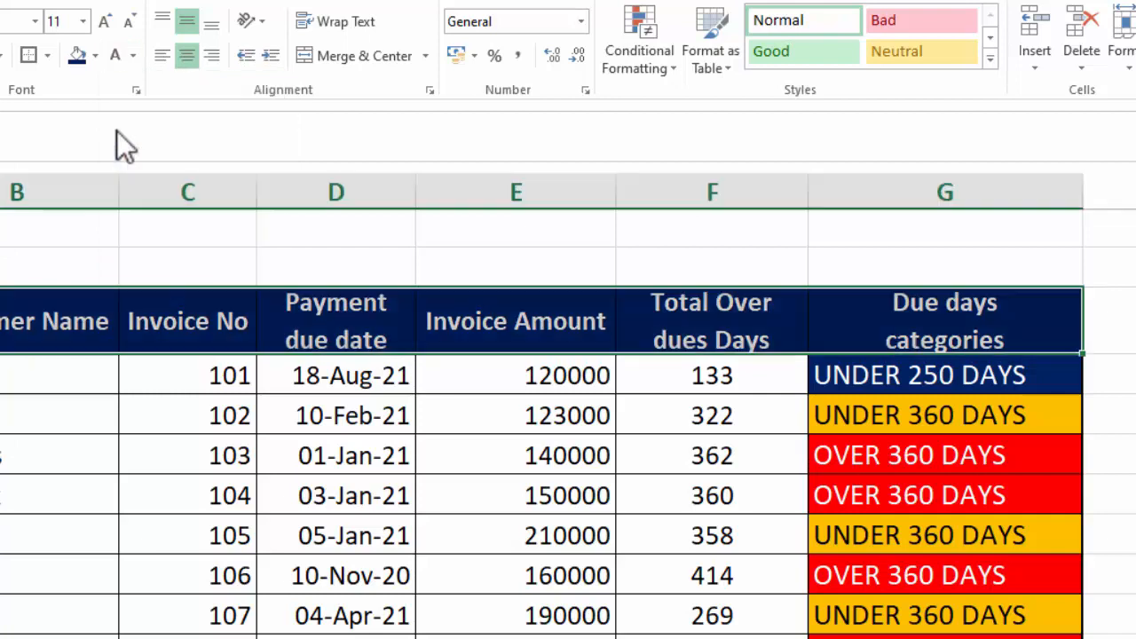
left_click(1135, 487)
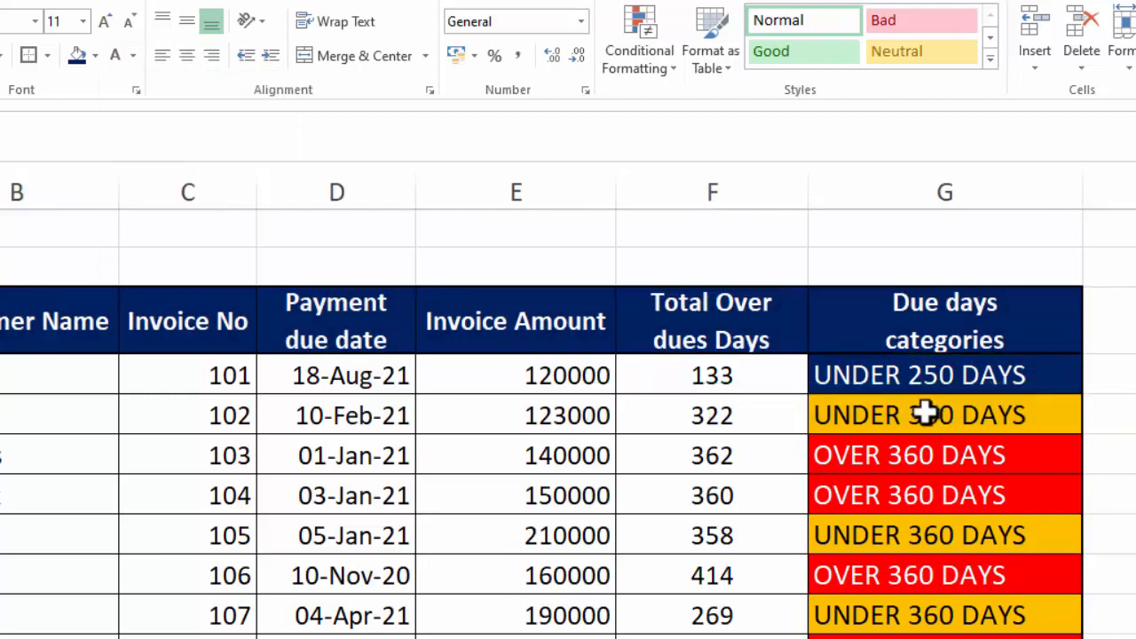
Decrease the font size of the due-day category cells G4:G14 by one step.
left_click(817, 375)
key("ctrl+shift+Down")
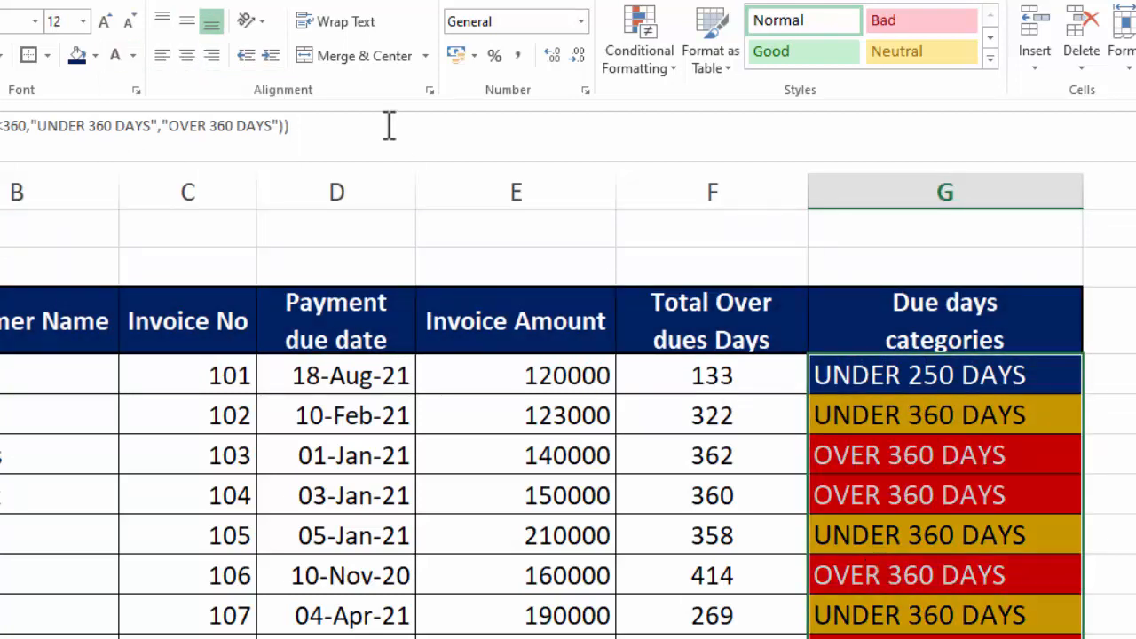
left_click(131, 24)
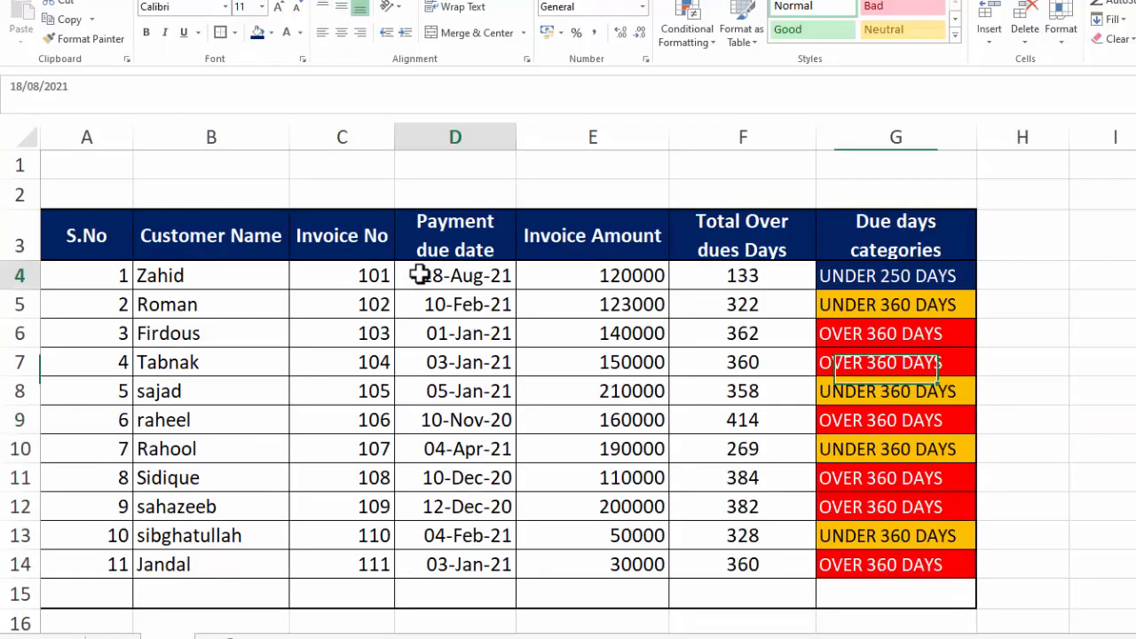
Select the payment due date cells D5, D6, D9, D11, D12 and D14 together.
left_click_drag(298, 368, 289, 562)
left_click_drag(419, 420, 411, 560)
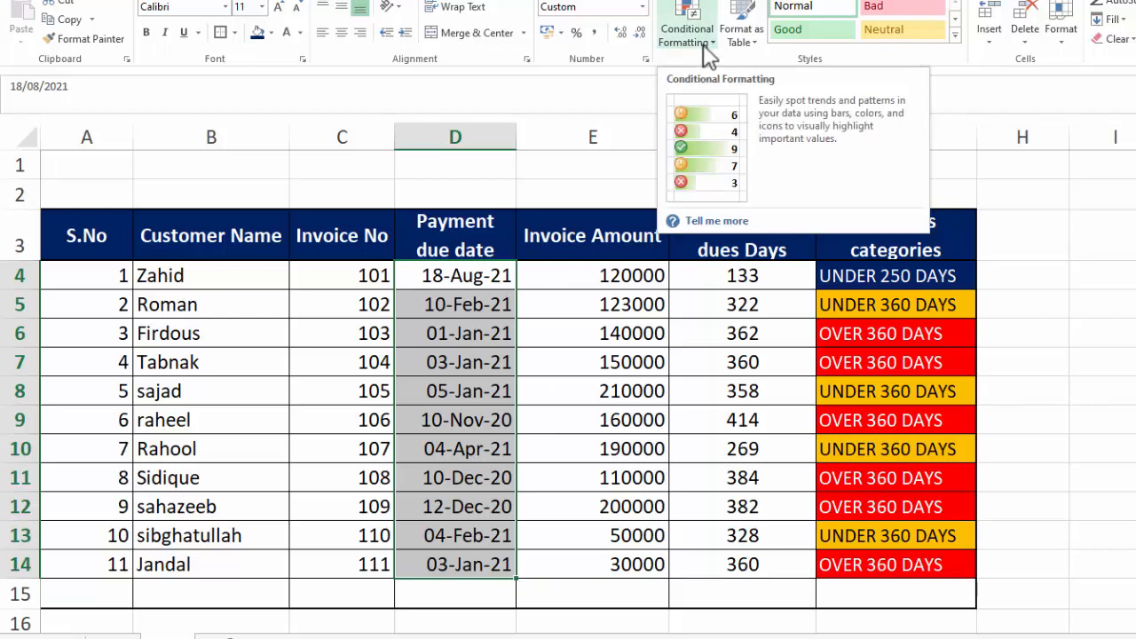
left_click(499, 305)
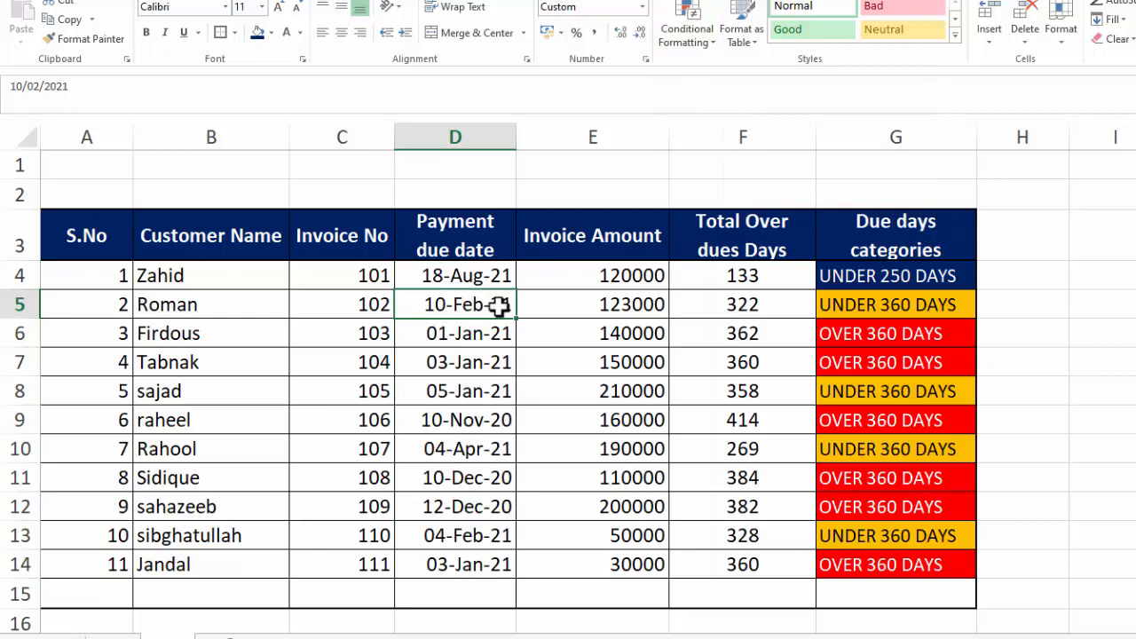
left_click(465, 338, "ctrl")
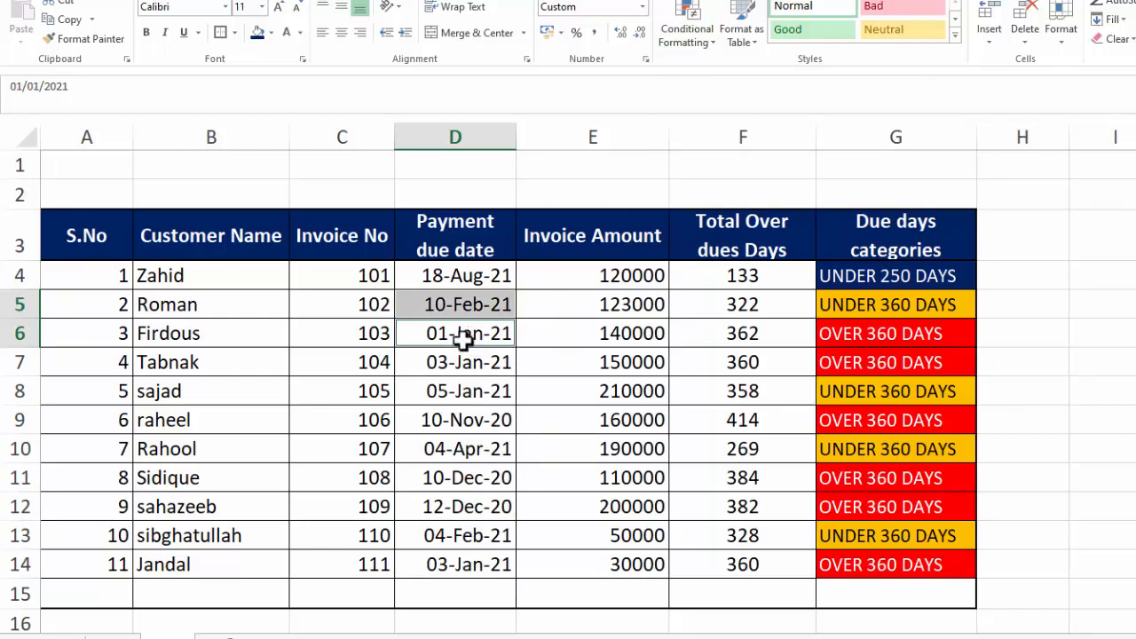
left_click(461, 423, "ctrl")
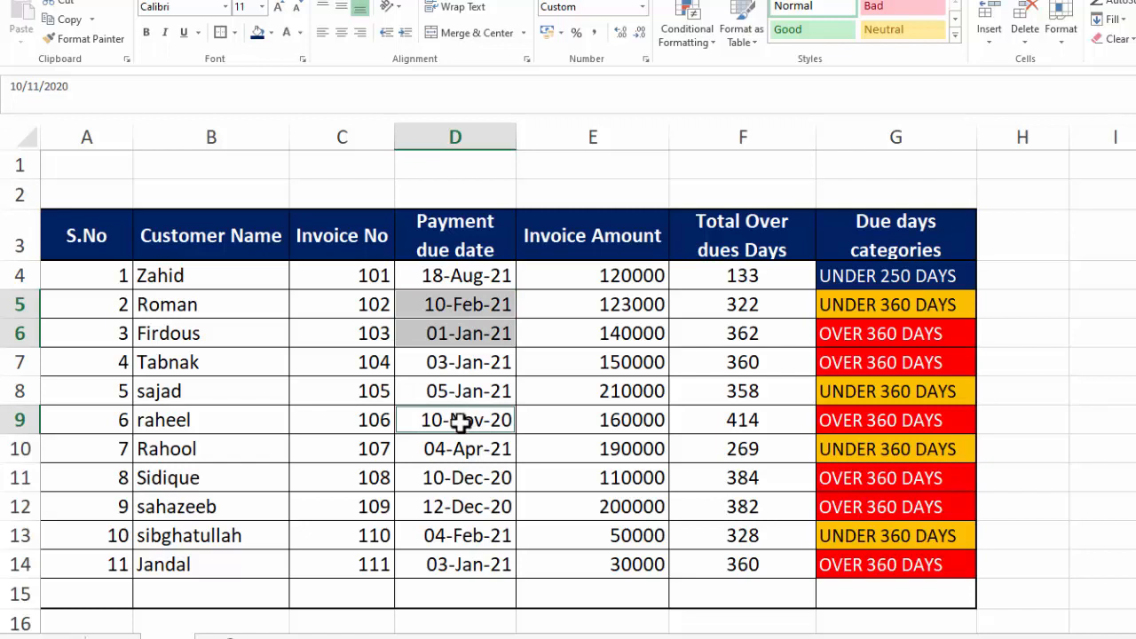
left_click(465, 479, "ctrl")
left_click(455, 509, "ctrl")
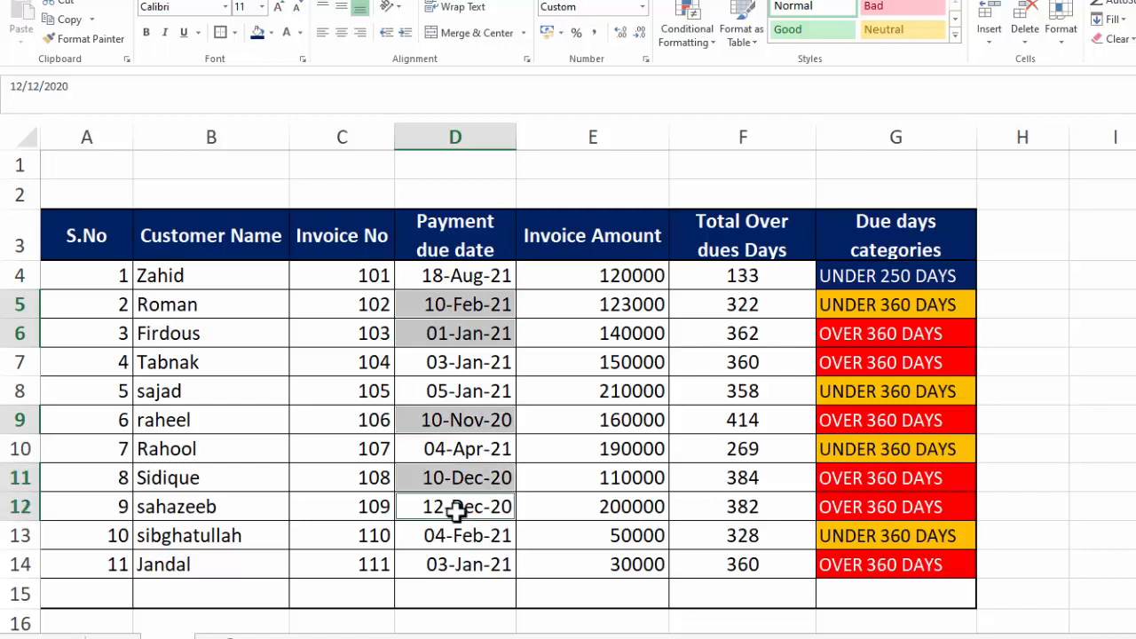
left_click(459, 562, "ctrl")
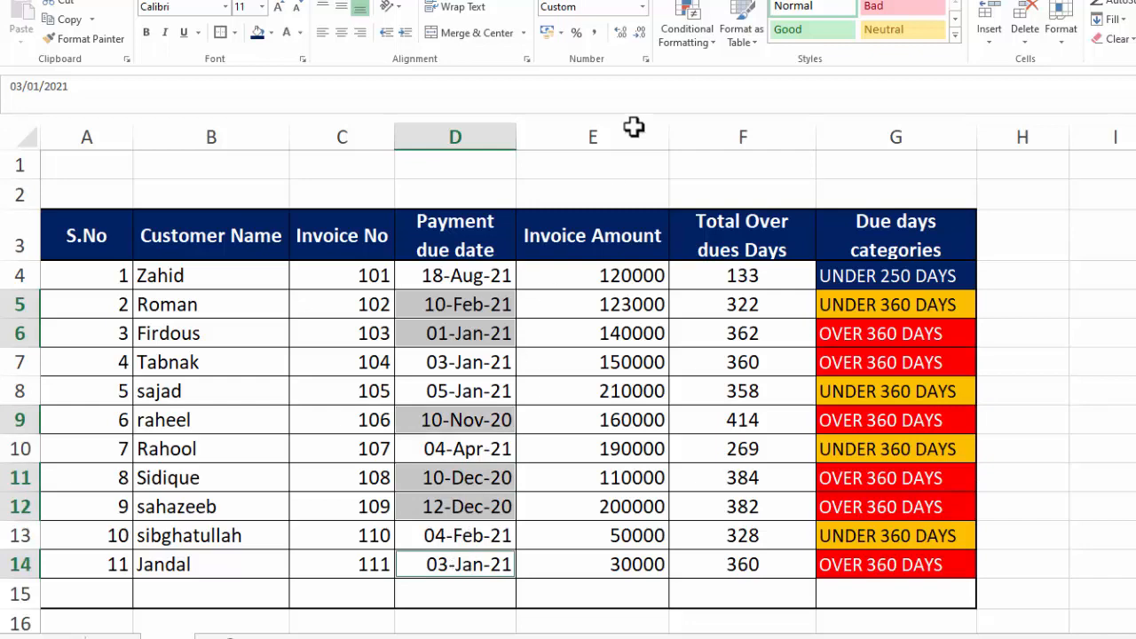
Set up a new conditional formatting rule for the selected dates that formats only cells with a value greater than 360.
left_click(695, 55)
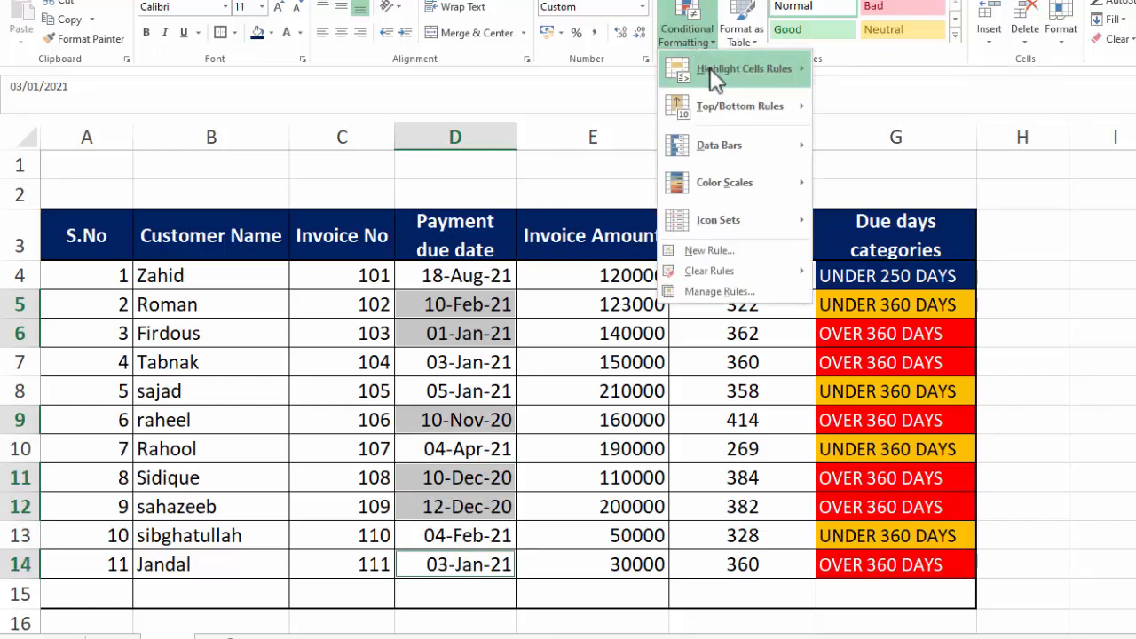
left_click(702, 246)
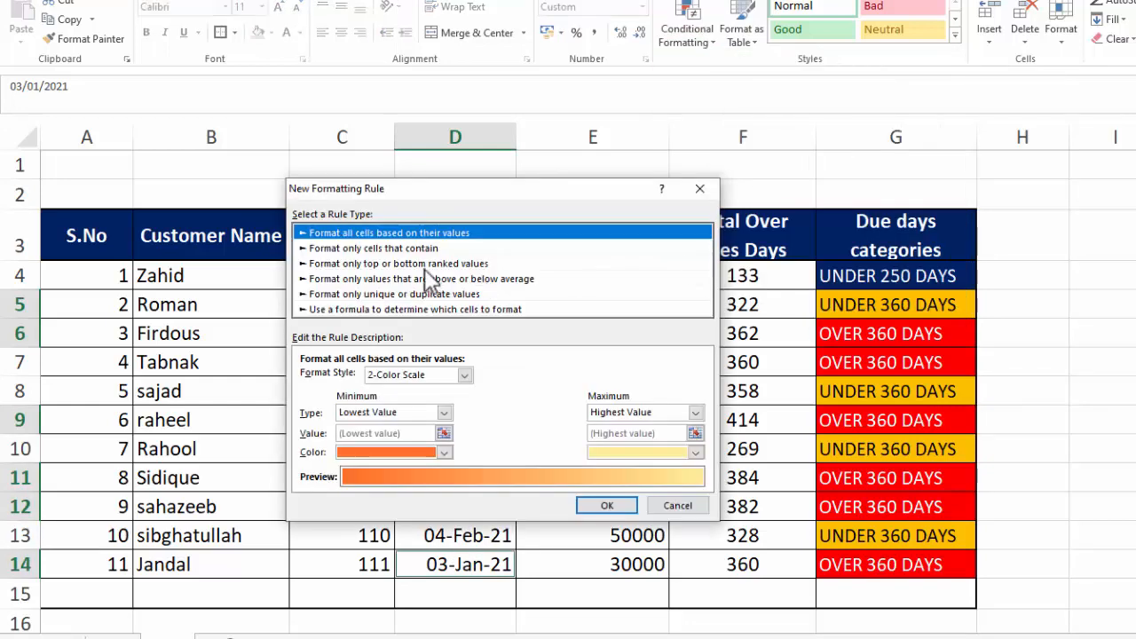
left_click(391, 249)
left_click(525, 376)
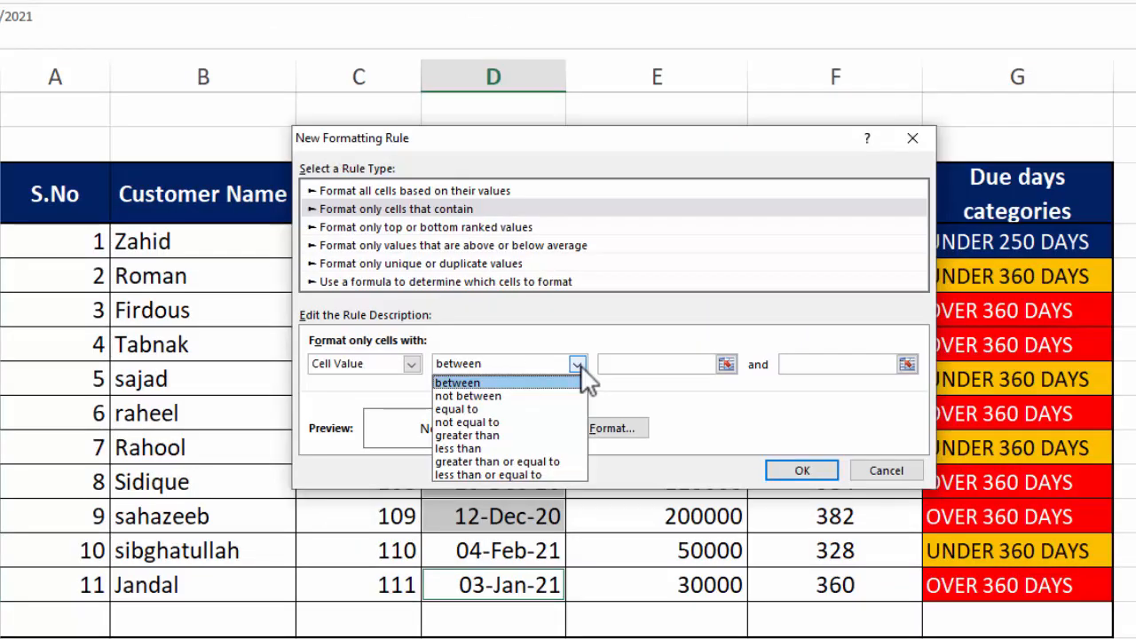
left_click(532, 434)
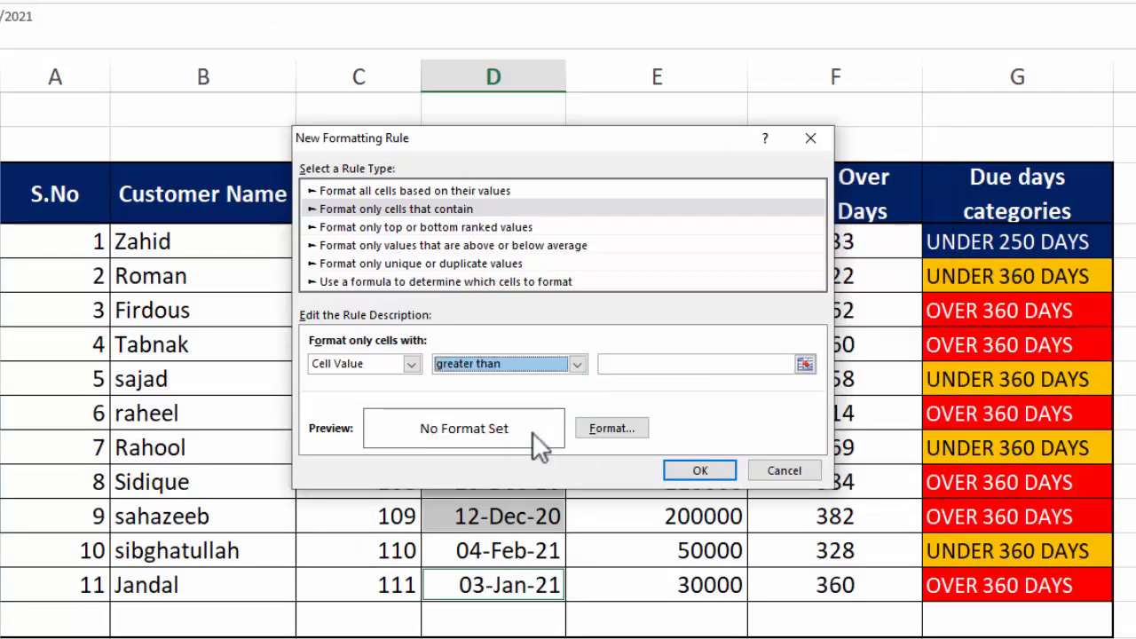
left_click(675, 370)
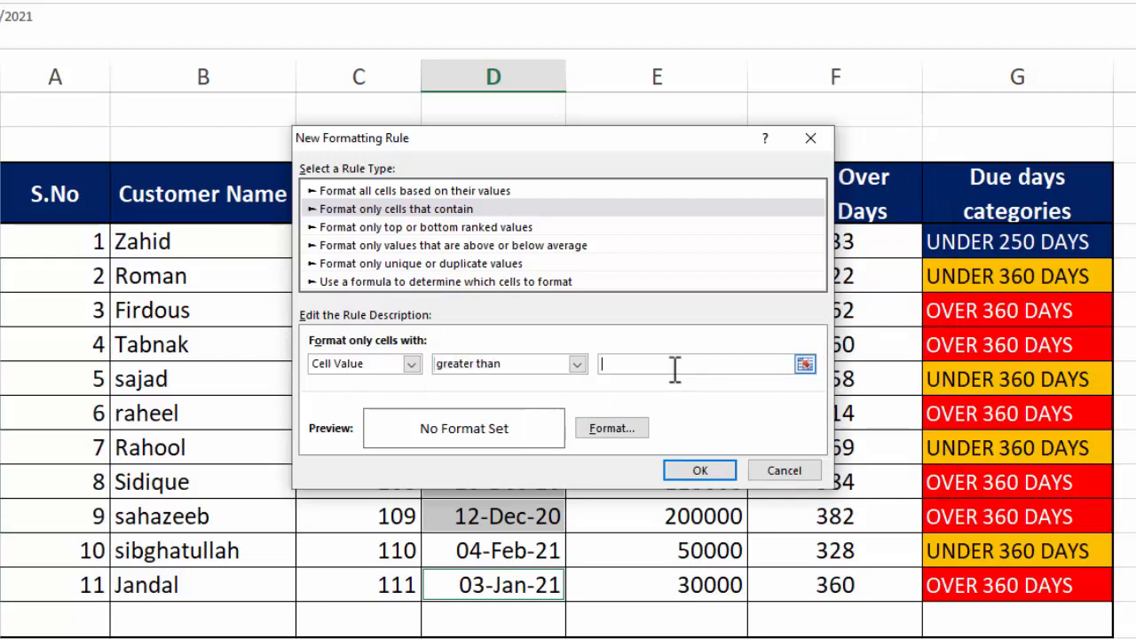
type("360")
Give the greater-than-360 rule a red fill and apply it to the selected due dates.
left_click(620, 432)
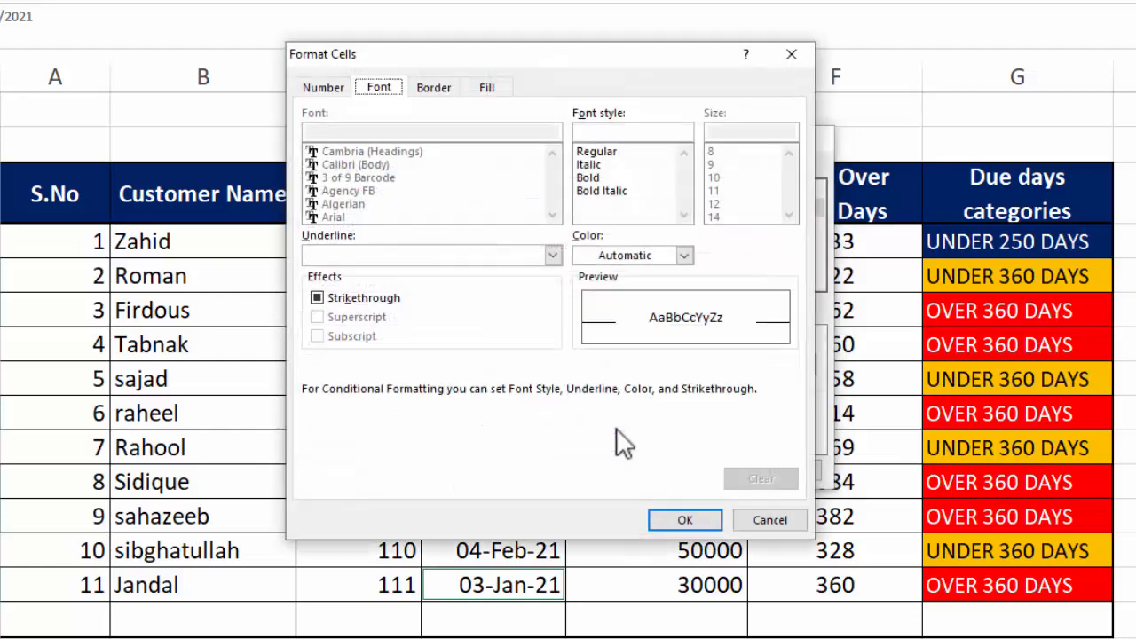
left_click(495, 85)
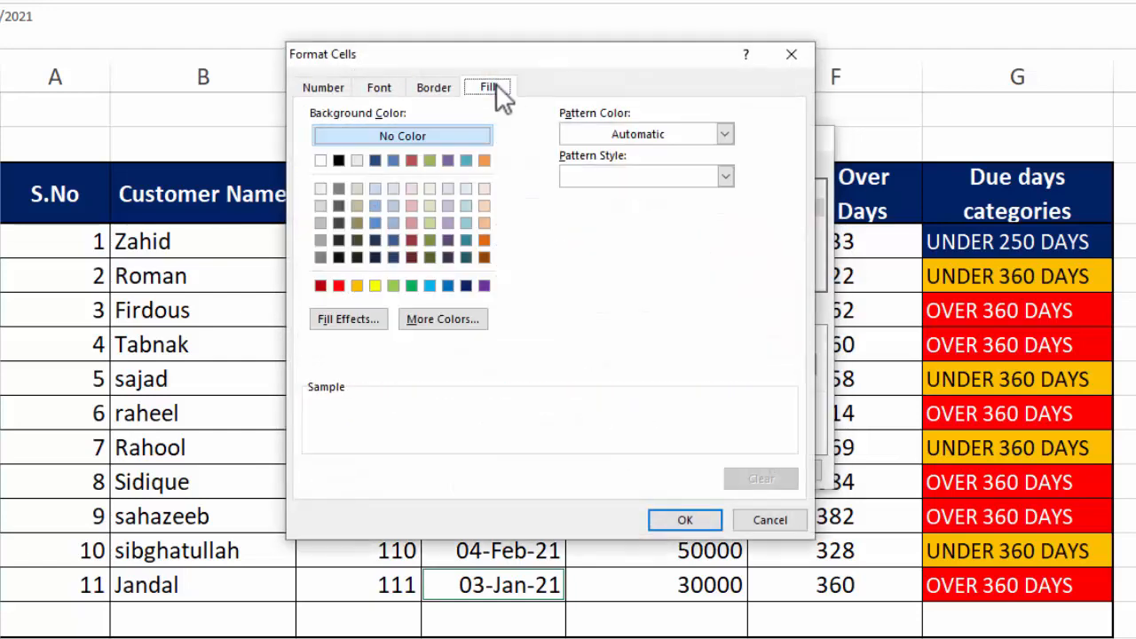
left_click(338, 285)
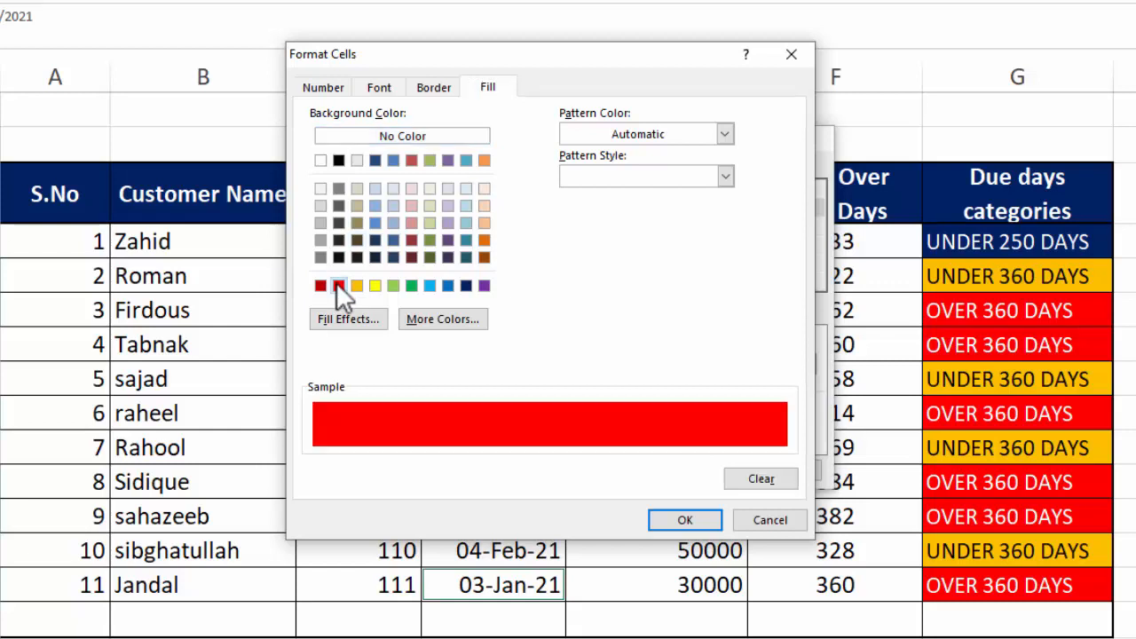
left_click(689, 513)
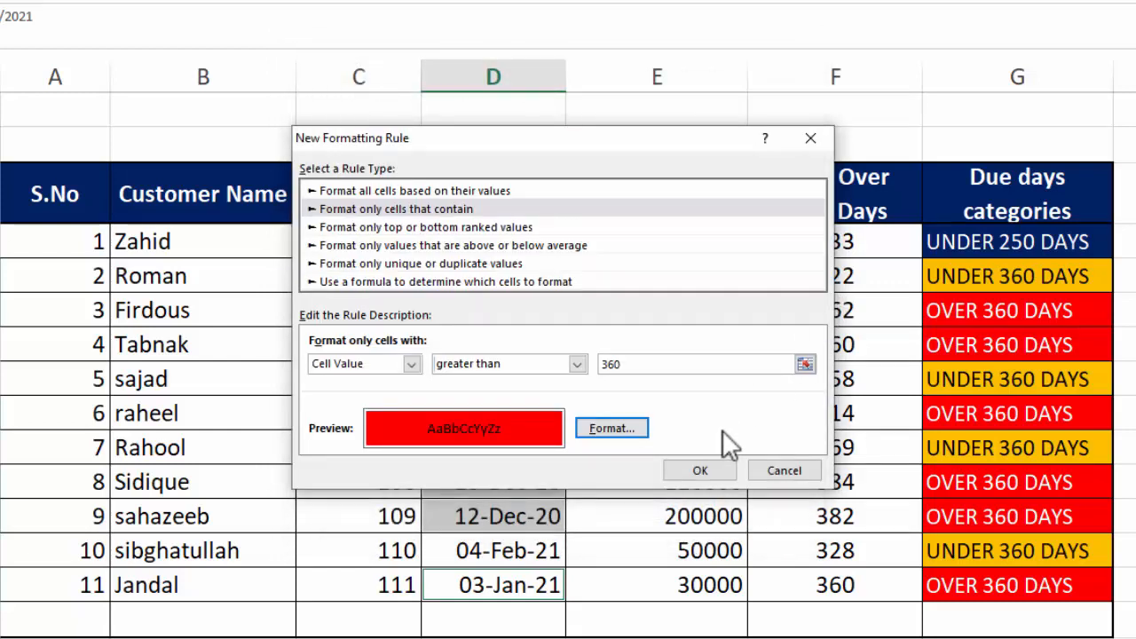
left_click(706, 468)
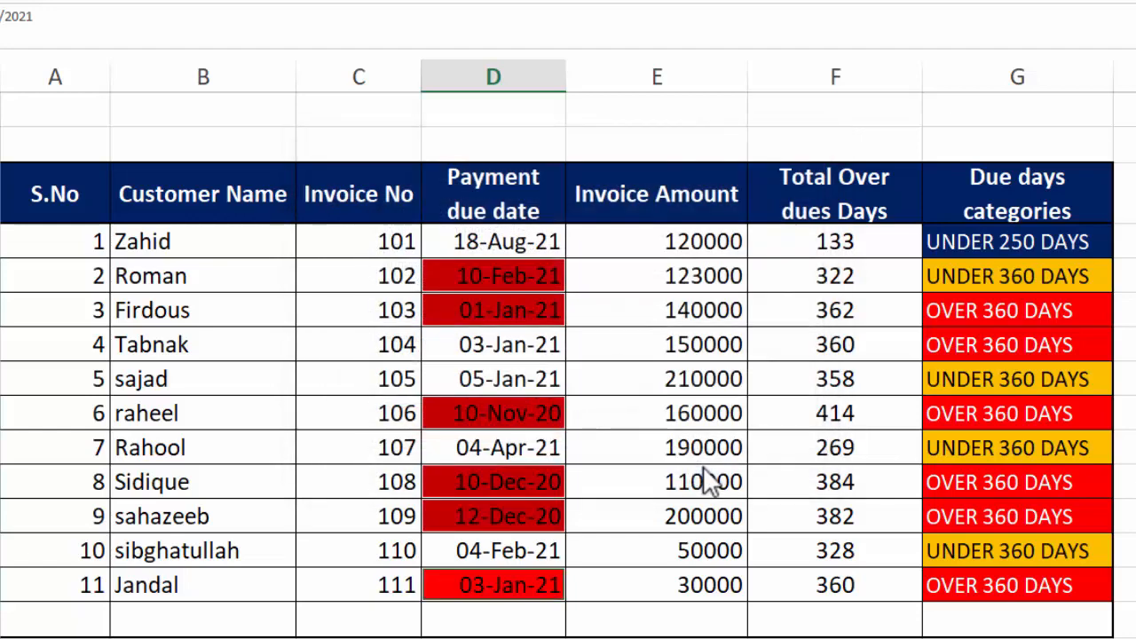
left_click(765, 1)
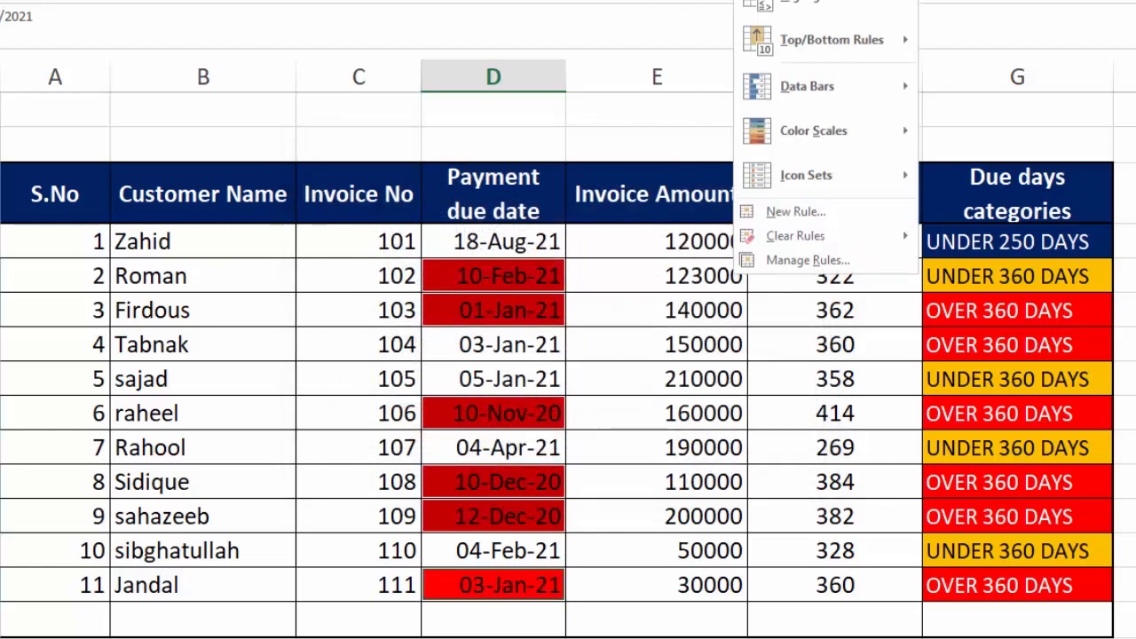
left_click(801, 214)
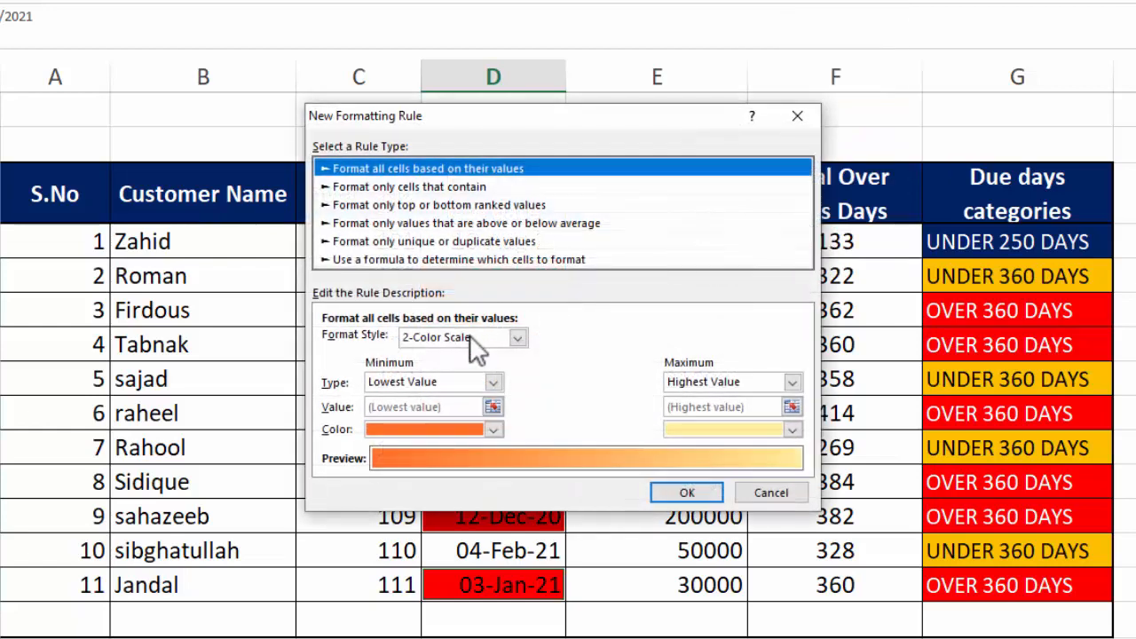
left_click(420, 186)
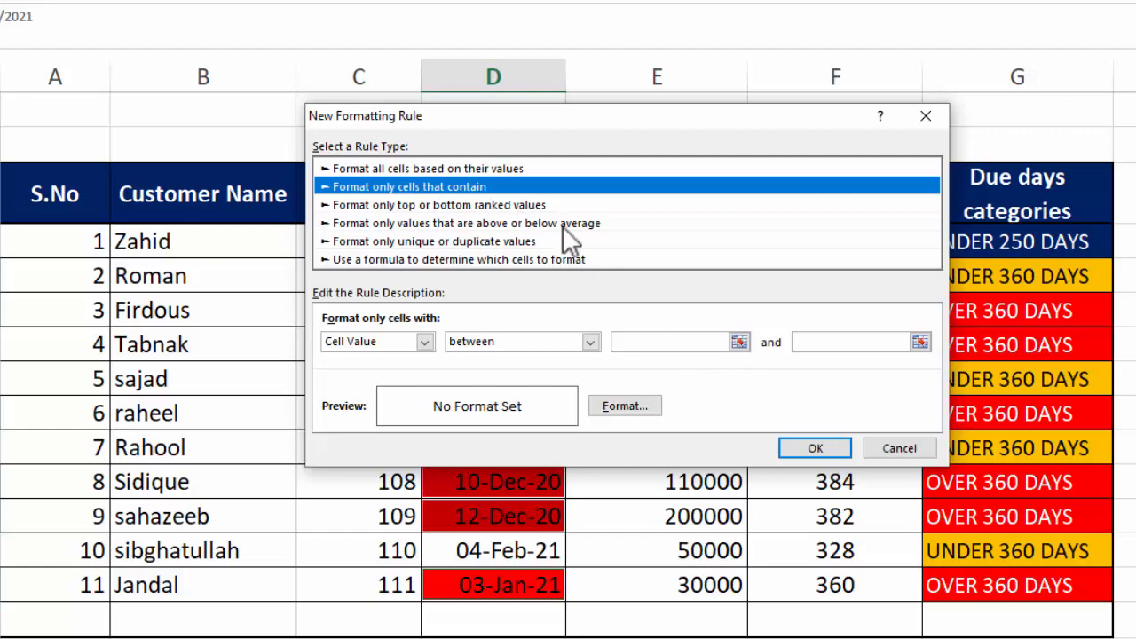
left_click(900, 448)
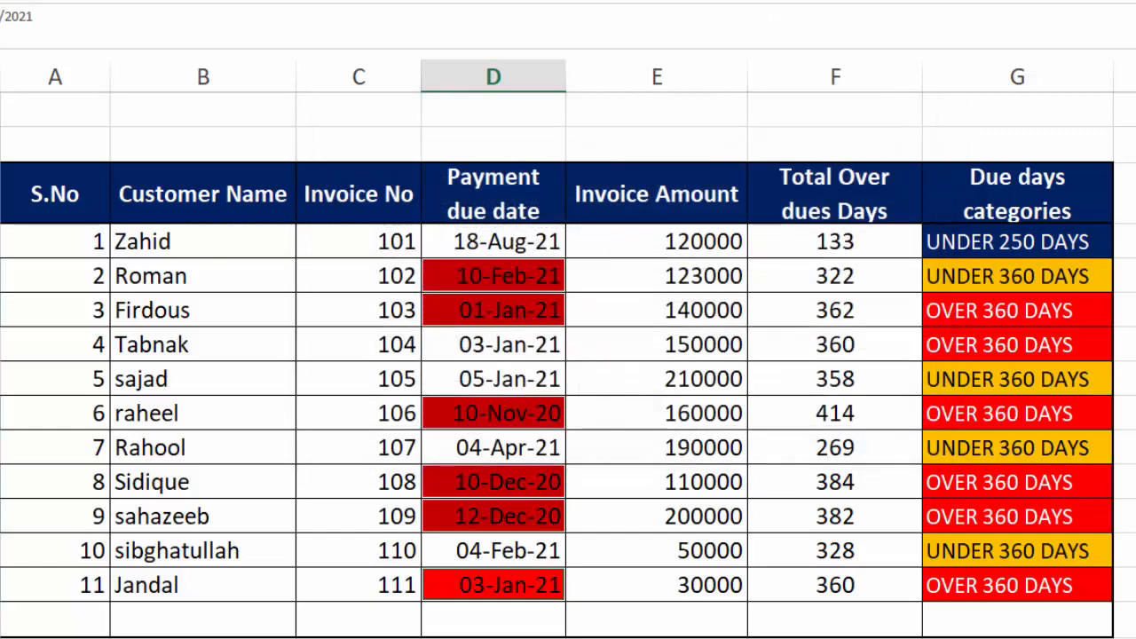
Edit the due dates' "Cell Value > 360" rule to use a white font, and apply the change.
left_click(779, 1)
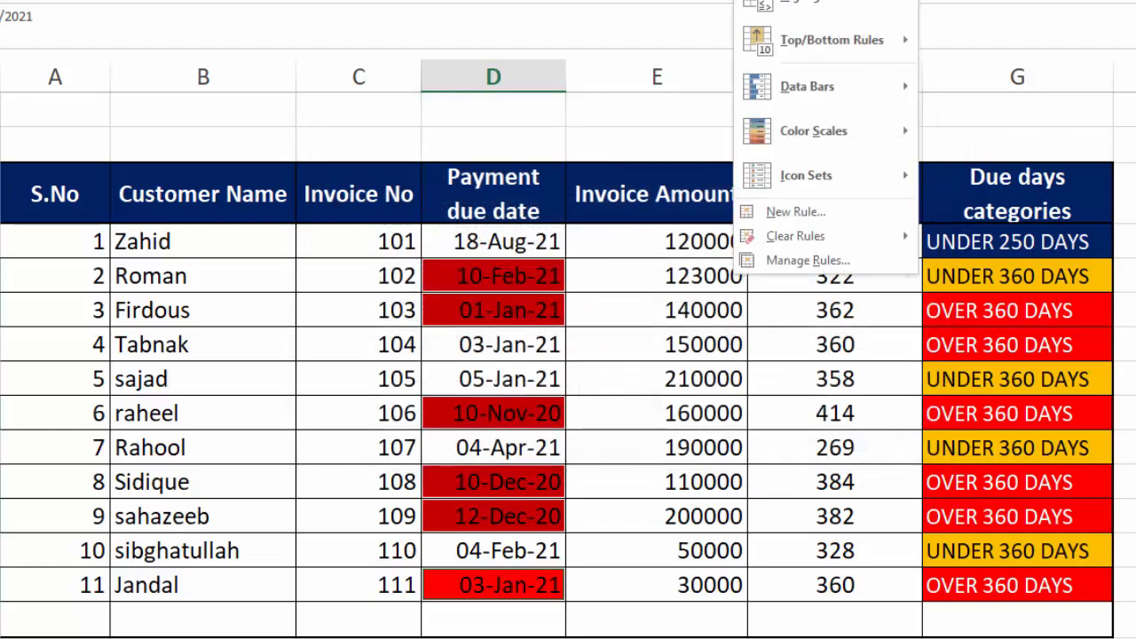
left_click(796, 261)
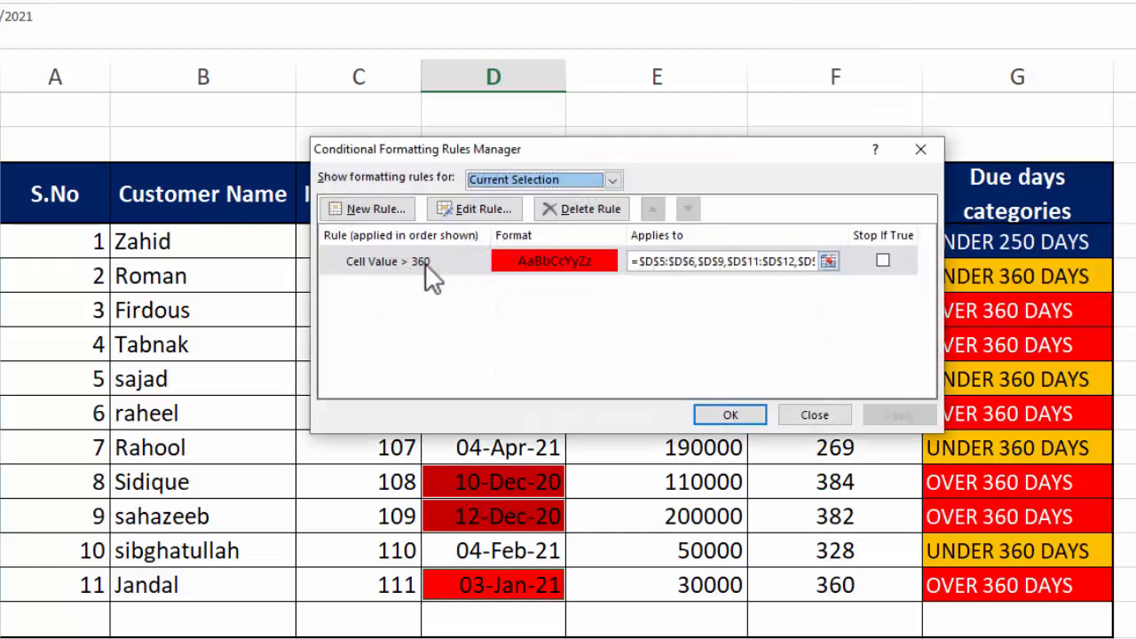
left_click(425, 263)
left_click(505, 215)
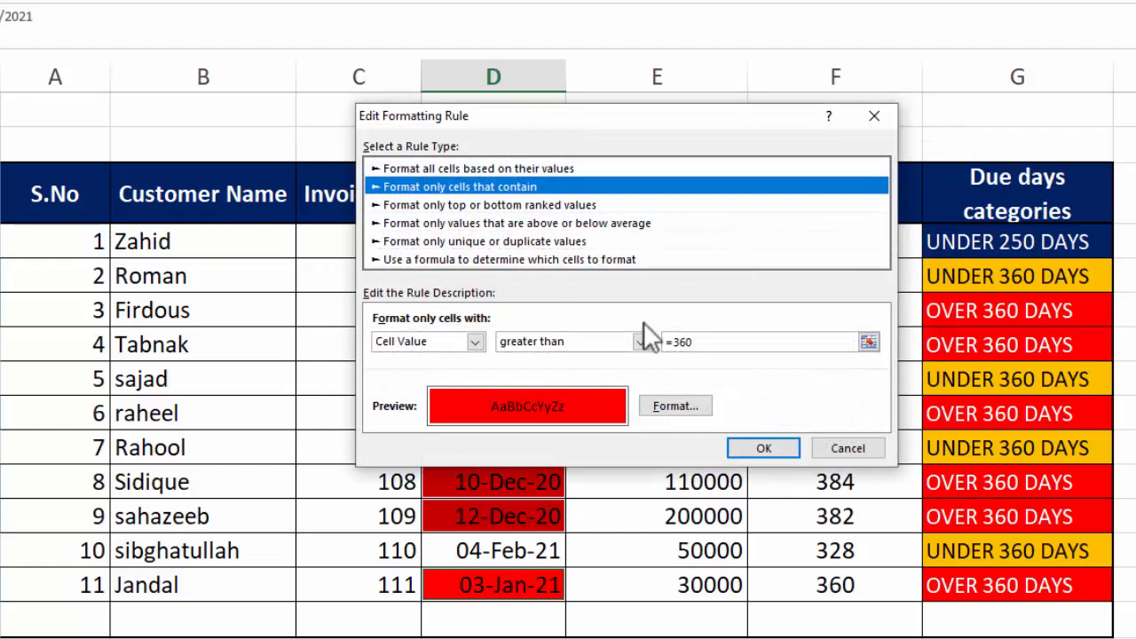
left_click(675, 405)
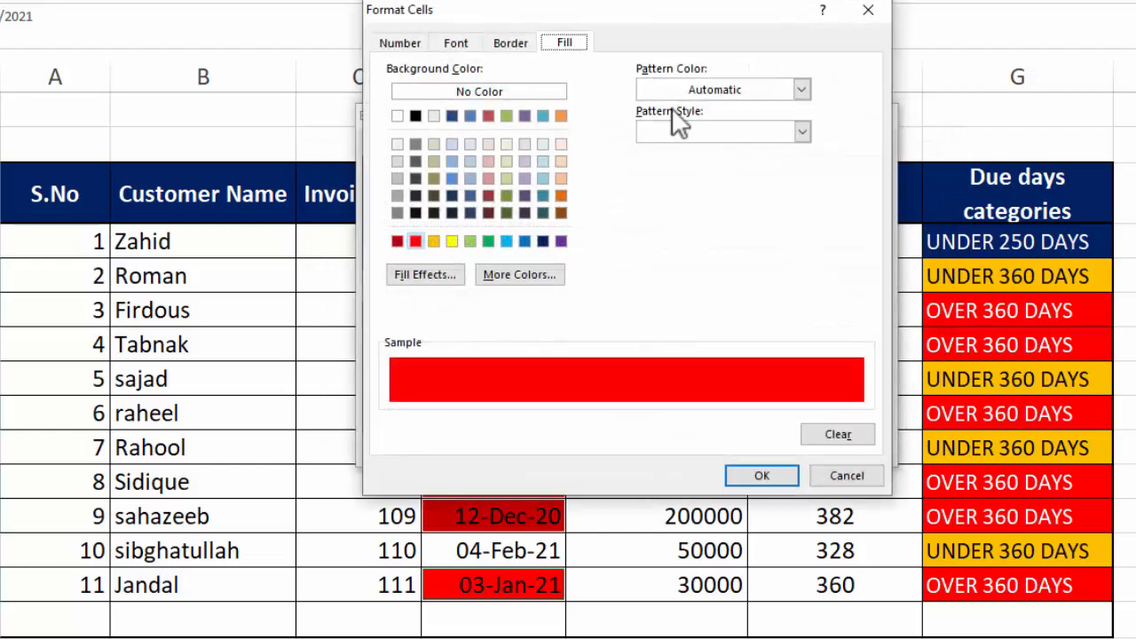
left_click(463, 45)
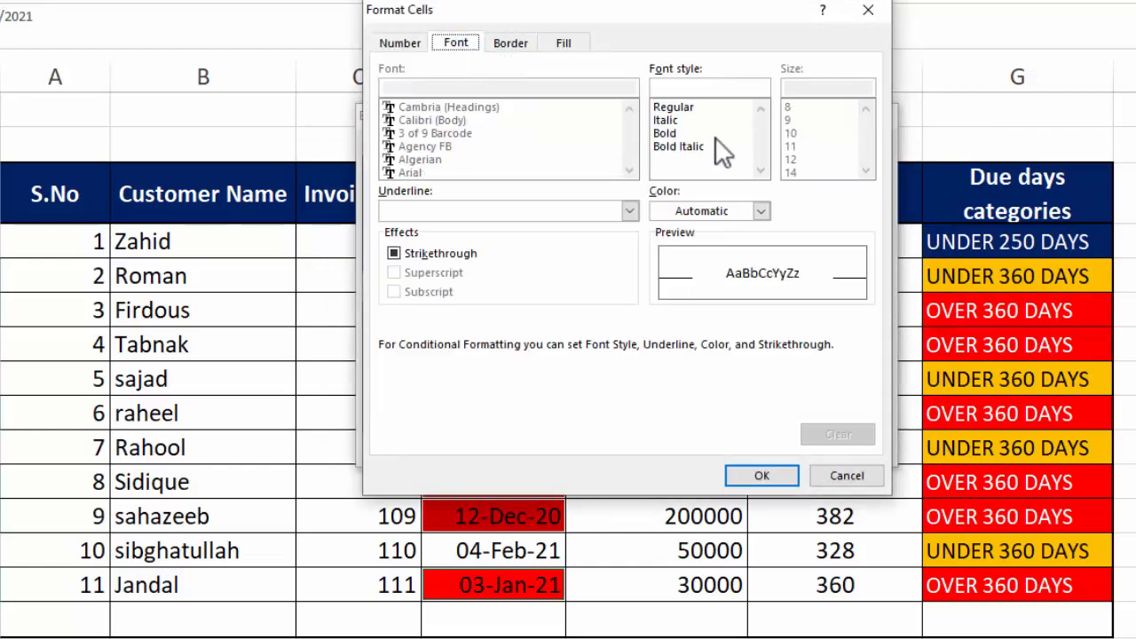
left_click(729, 207)
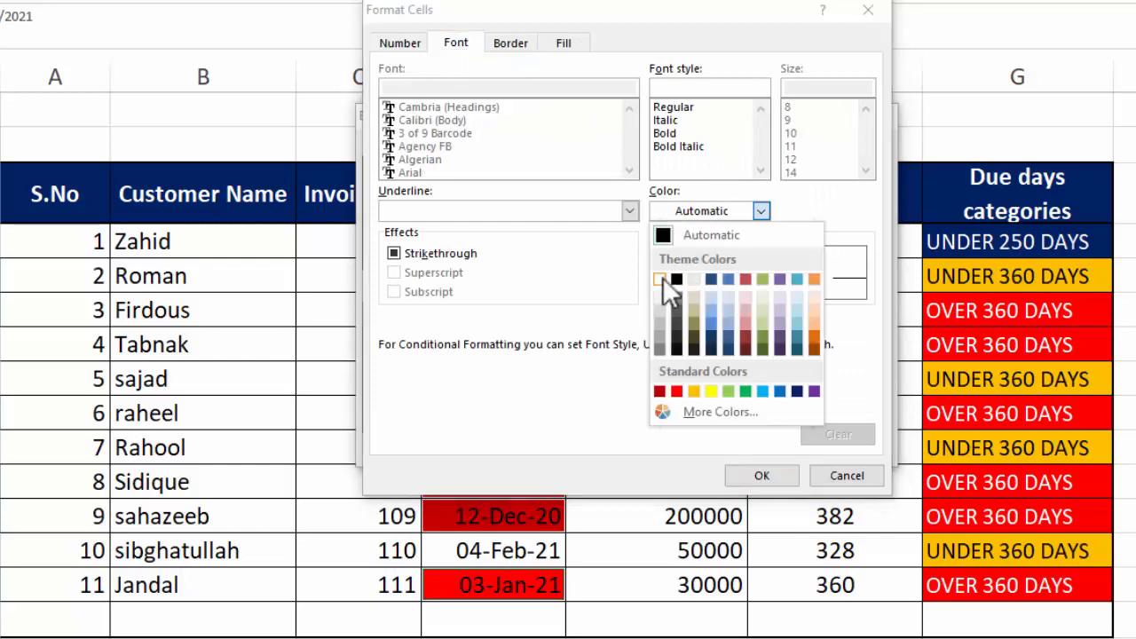
left_click(663, 279)
left_click(764, 475)
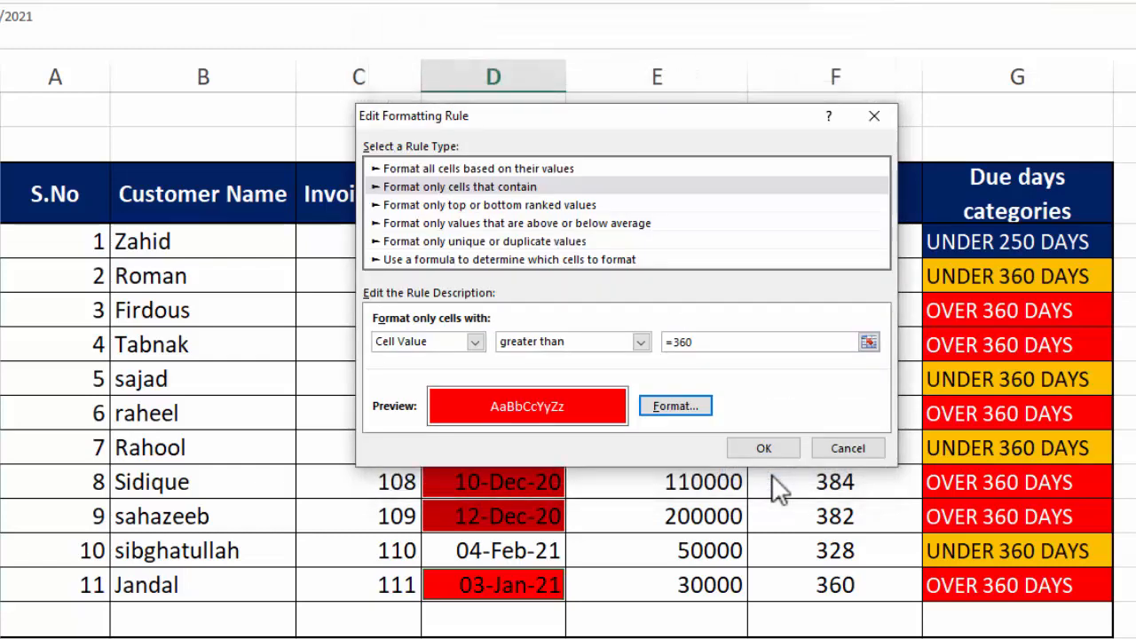
left_click(762, 448)
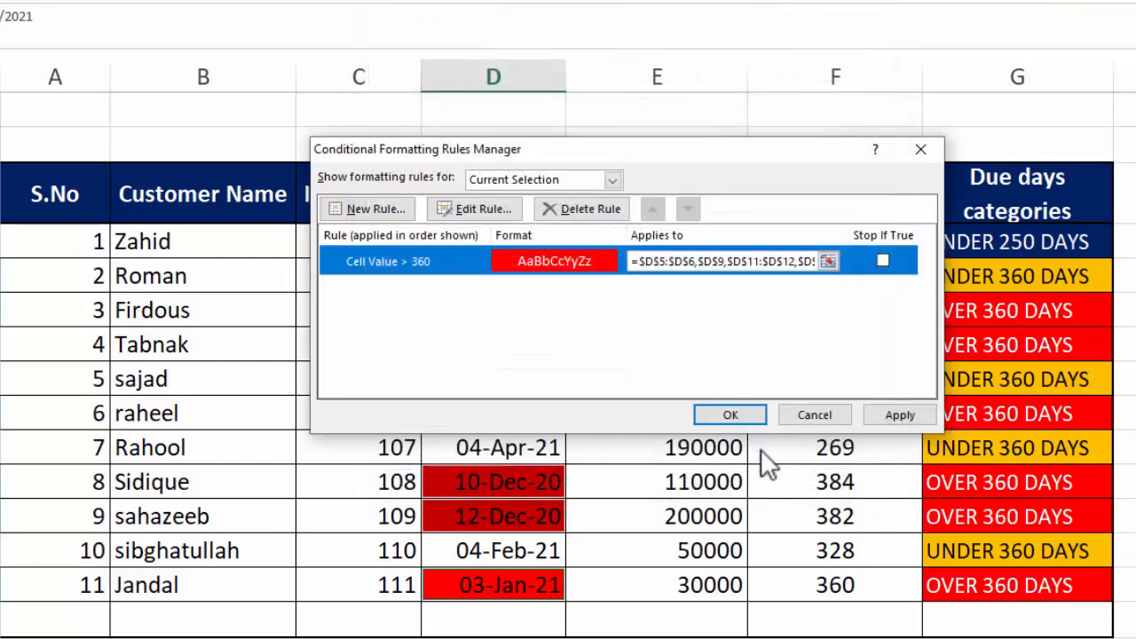
left_click(901, 416)
left_click(730, 414)
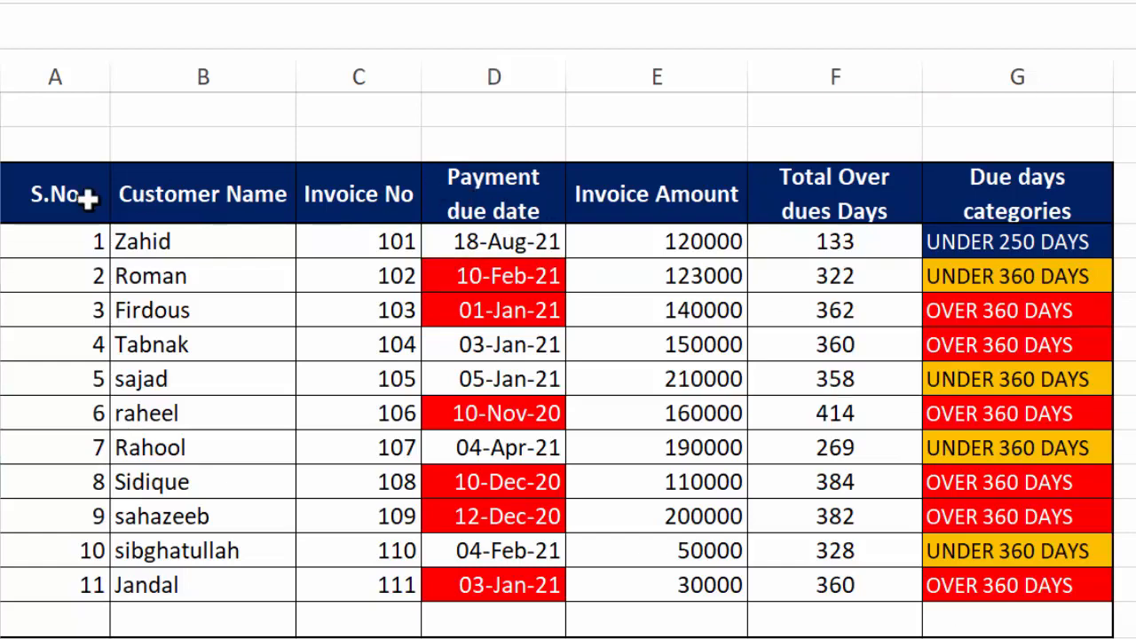
Change the fill of the header row A3:G3 to the standard orange color.
left_click_drag(61, 195, 898, 223)
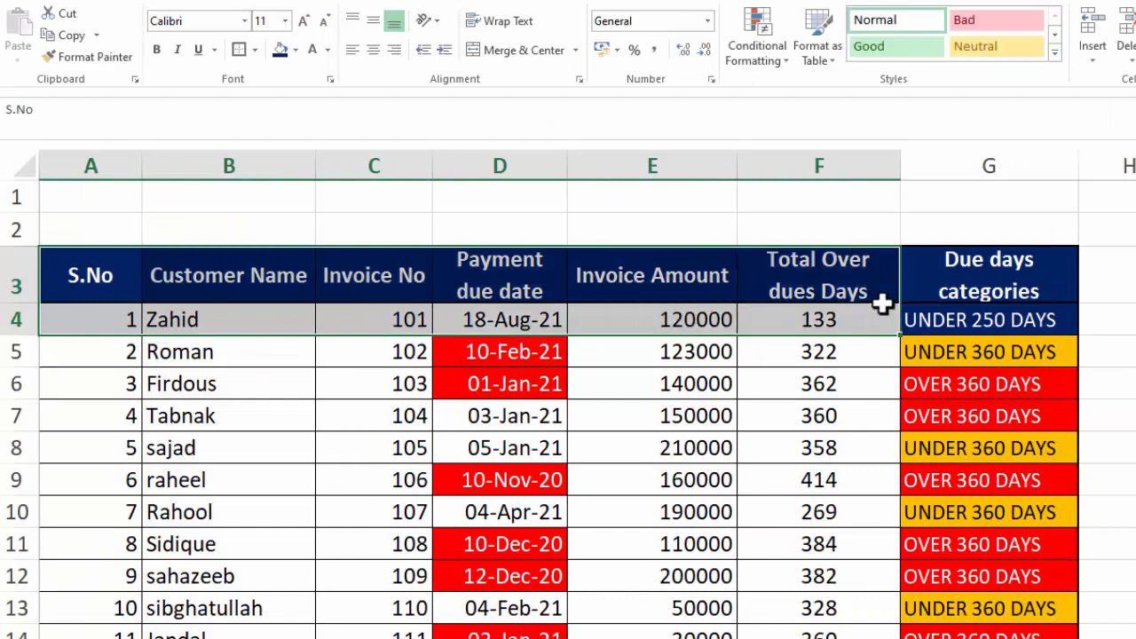
left_click_drag(881, 304, 985, 282)
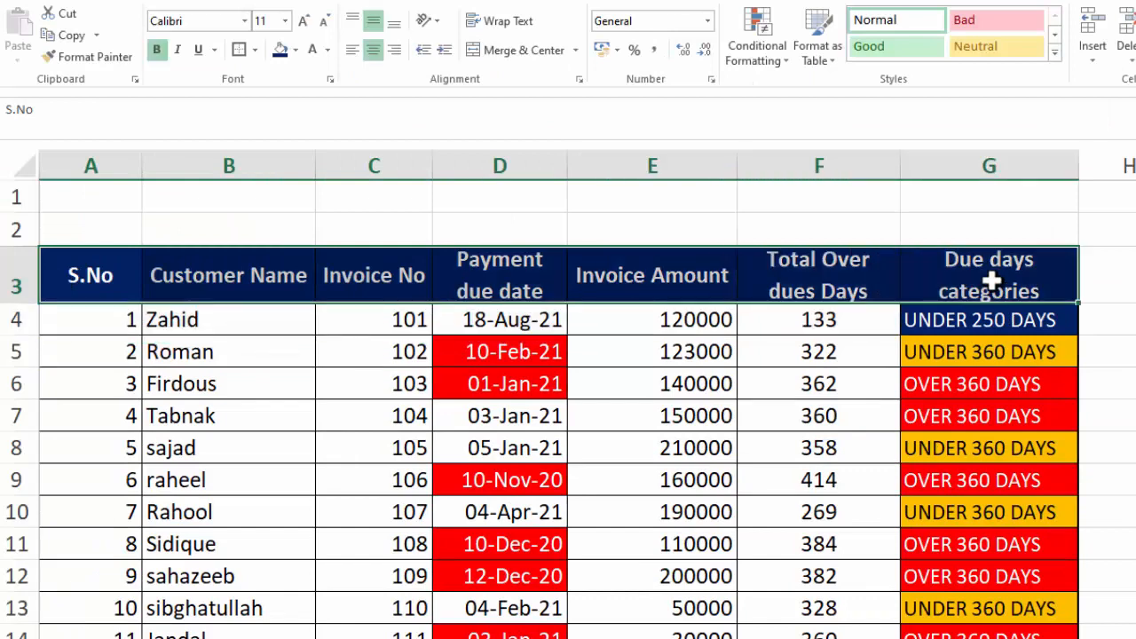
left_click(296, 51)
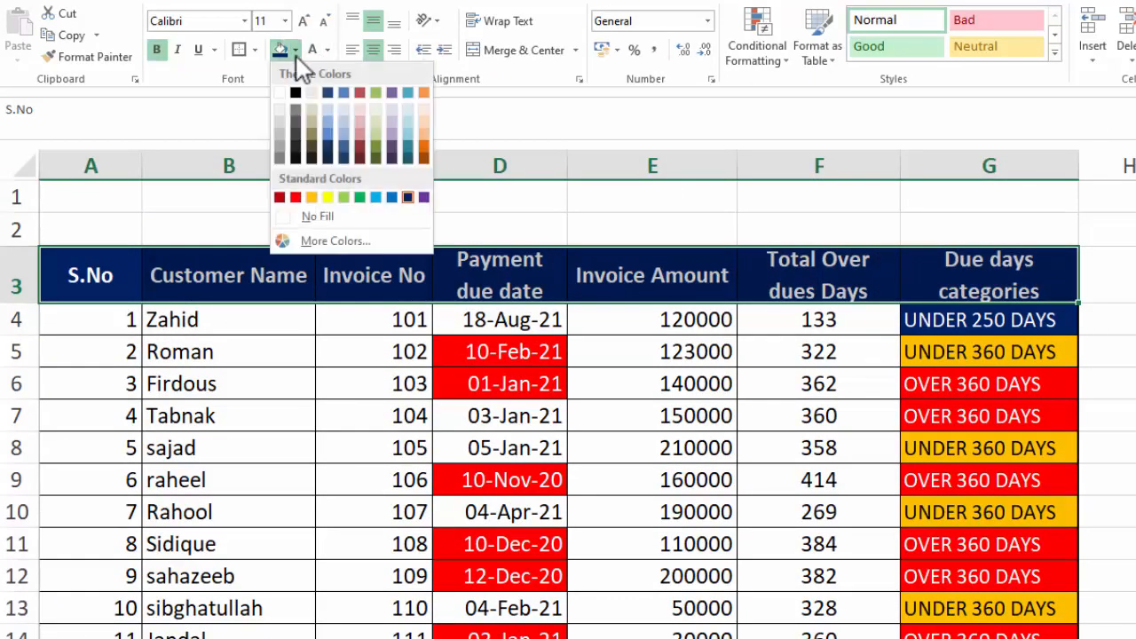
left_click(307, 194)
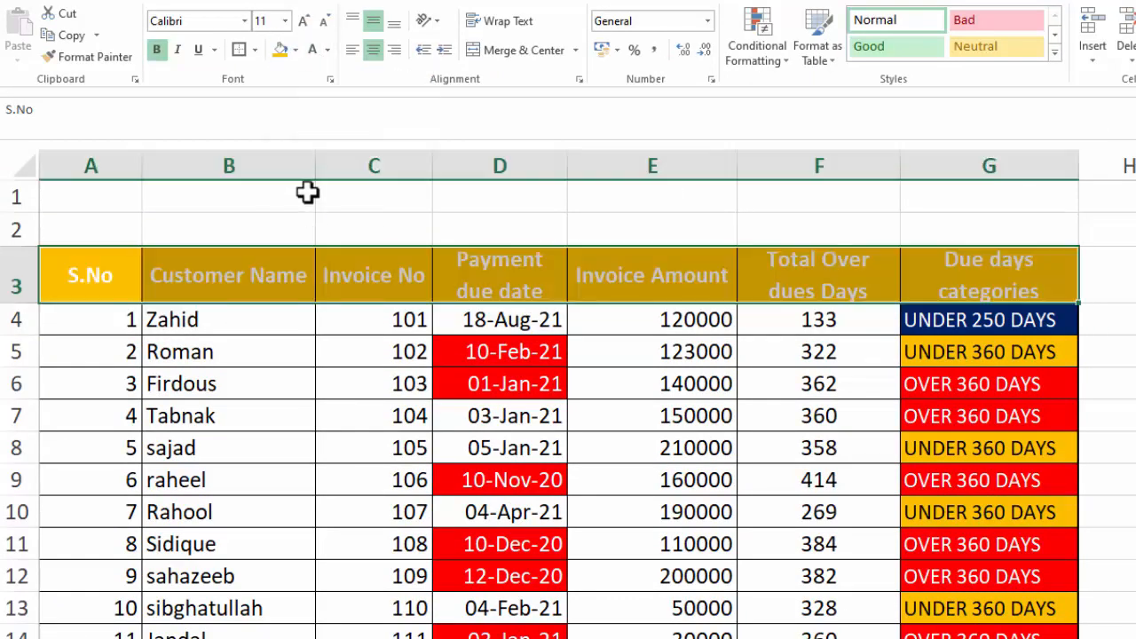
Change the font color of the table header row A3:G3 to black.
left_click(328, 50)
left_click(328, 115)
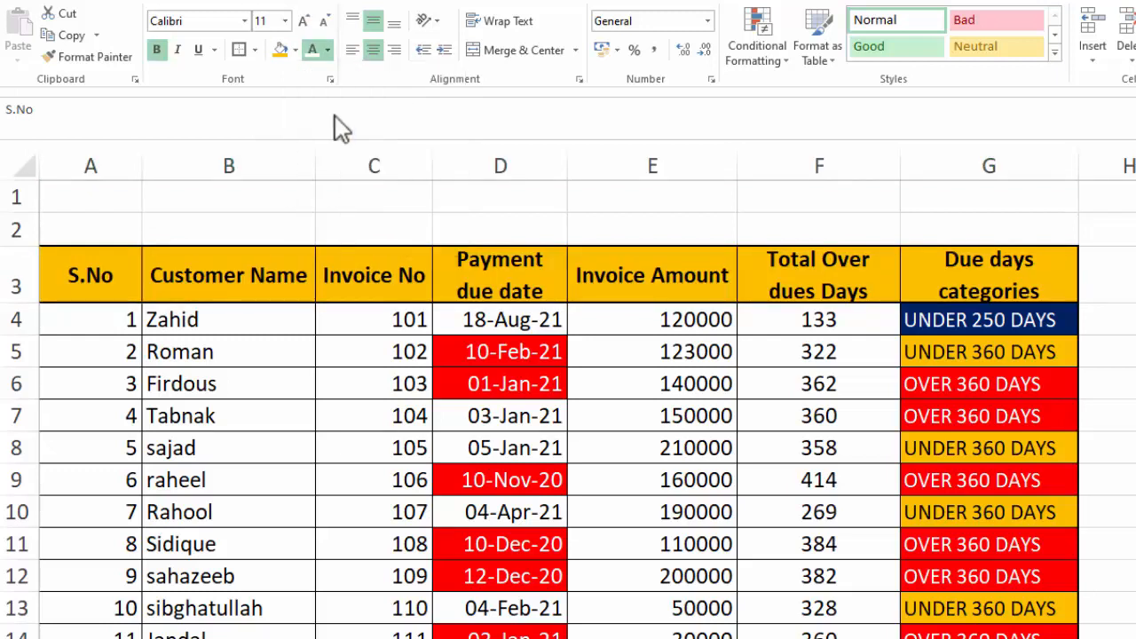
left_click(1115, 278)
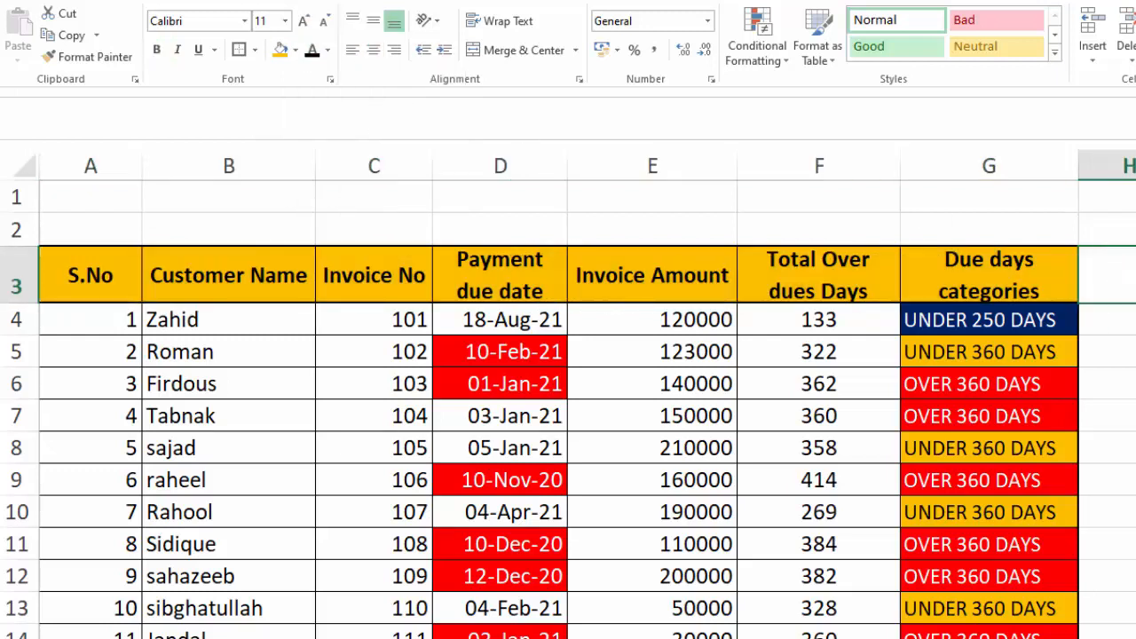
Merge and center cells A1:G1 above the table for a title.
left_click_drag(89, 196, 989, 197)
left_click(524, 52)
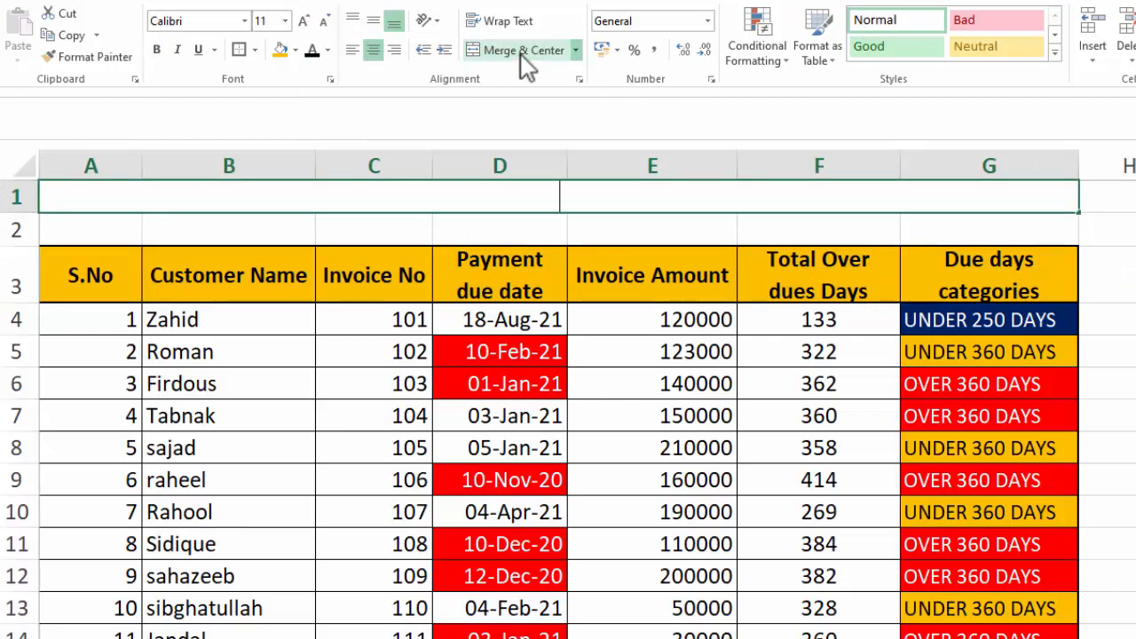
type("c")
key("BackSpace")
type("CALCUL")
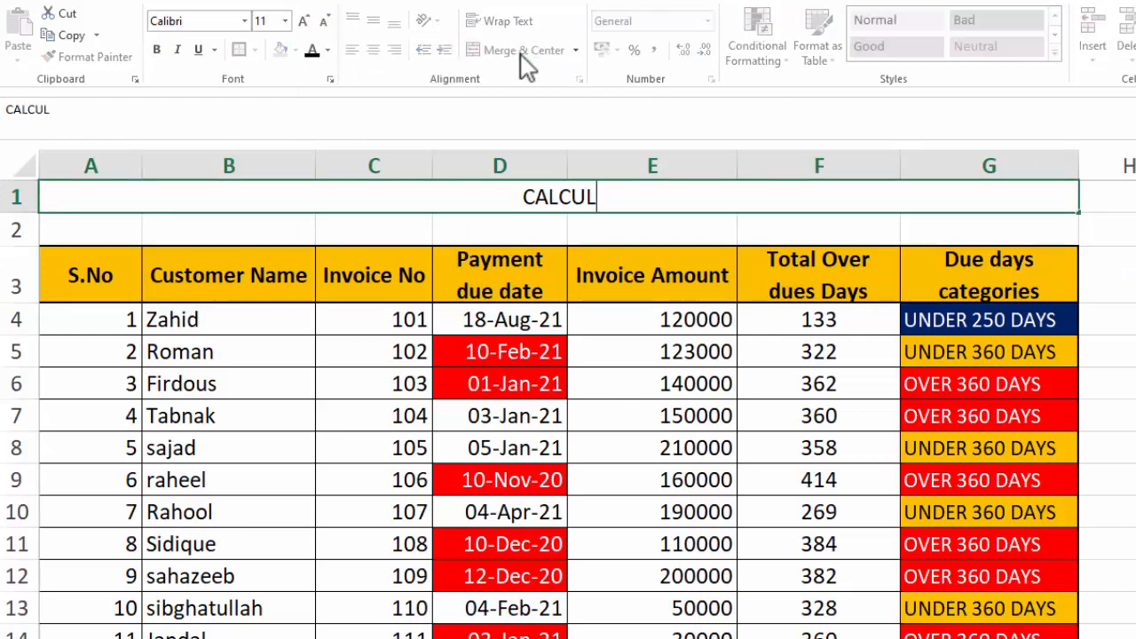
type("ATE OVER D")
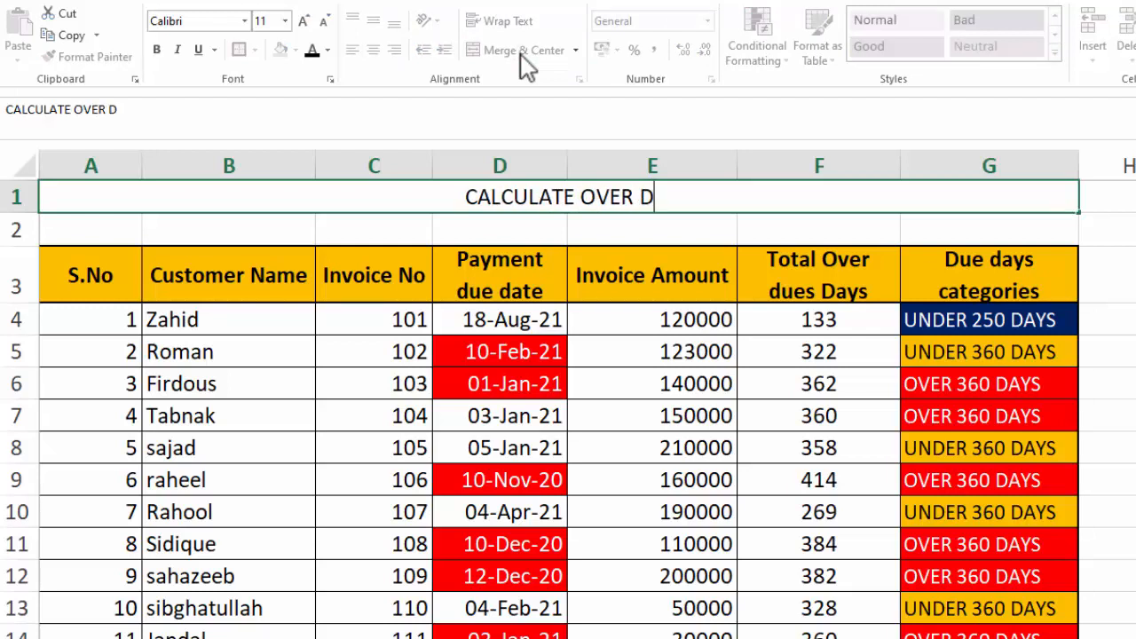
type("UES")
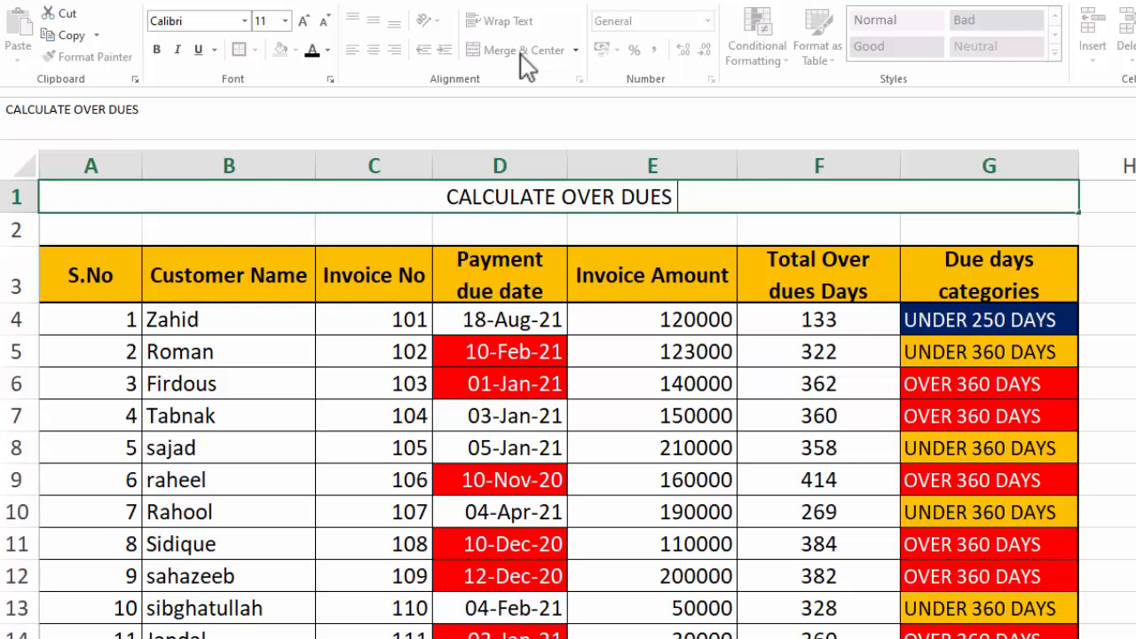
key("BackSpace")
key("BackSpace")
key("BackSpace")
key("BackSpace")
key("BackSpace")
key("BackSpace")
key("BackSpace")
key("BackSpace")
key("BackSpace")
key("BackSpace")
key("BackSpace")
key("BackSpace")
key("BackSpace")
key("BackSpace")
key("BackSpace")
key("BackSpace")
key("BackSpace")
key("BackSpace")
key("BackSpace")
key("BackSpace")
Enter the title "OVER DUES DAYS CALCULATION IN EXCEL" in the merged cell A1:G1.
type("OV")
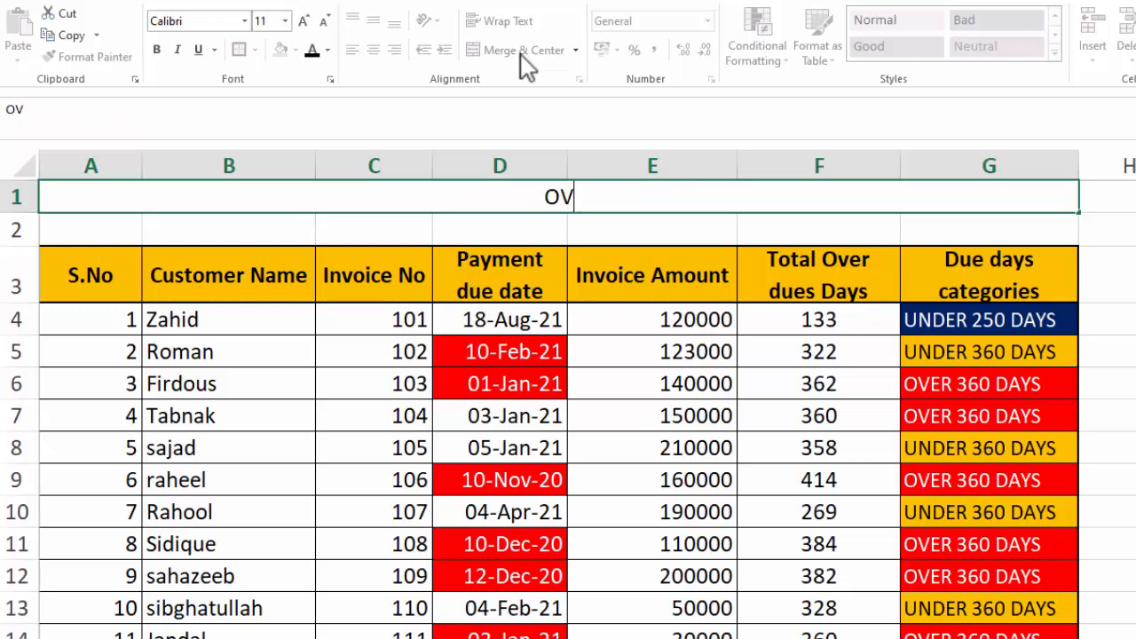
type("ER DUES DA")
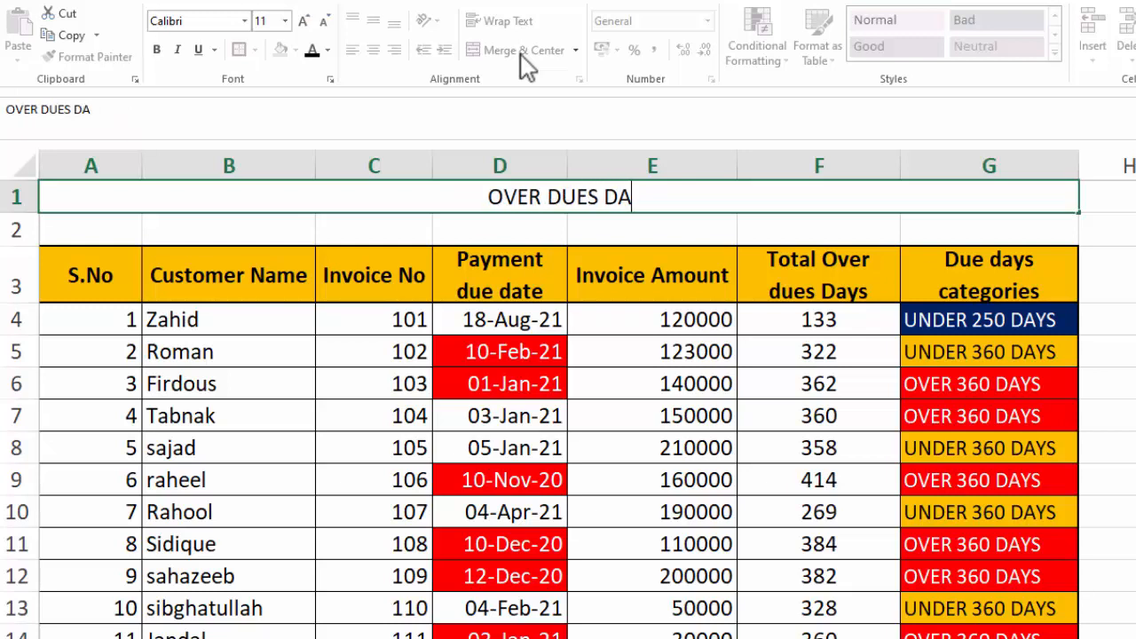
type("YS")
key("BackSpace")
type("YS ")
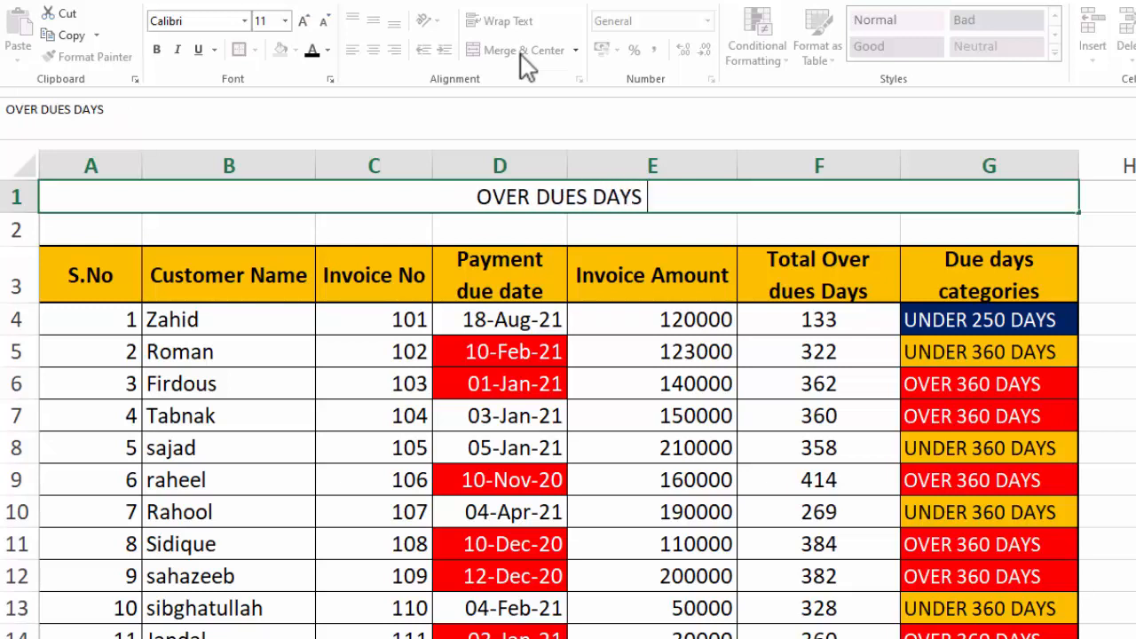
type("CALCULATION IN")
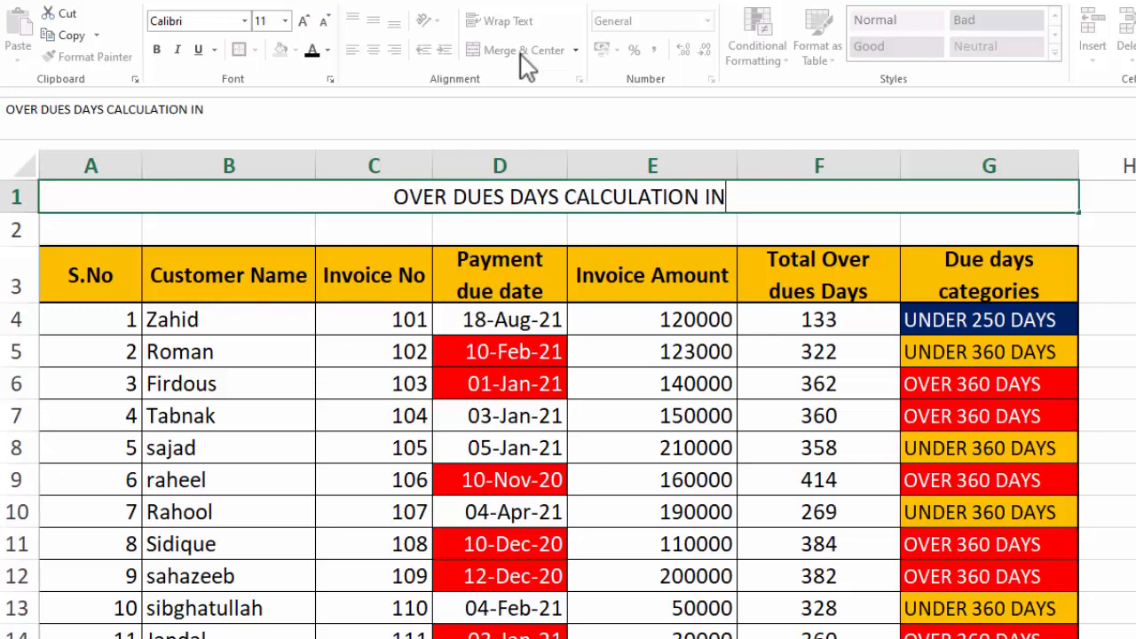
type(" EXCEL")
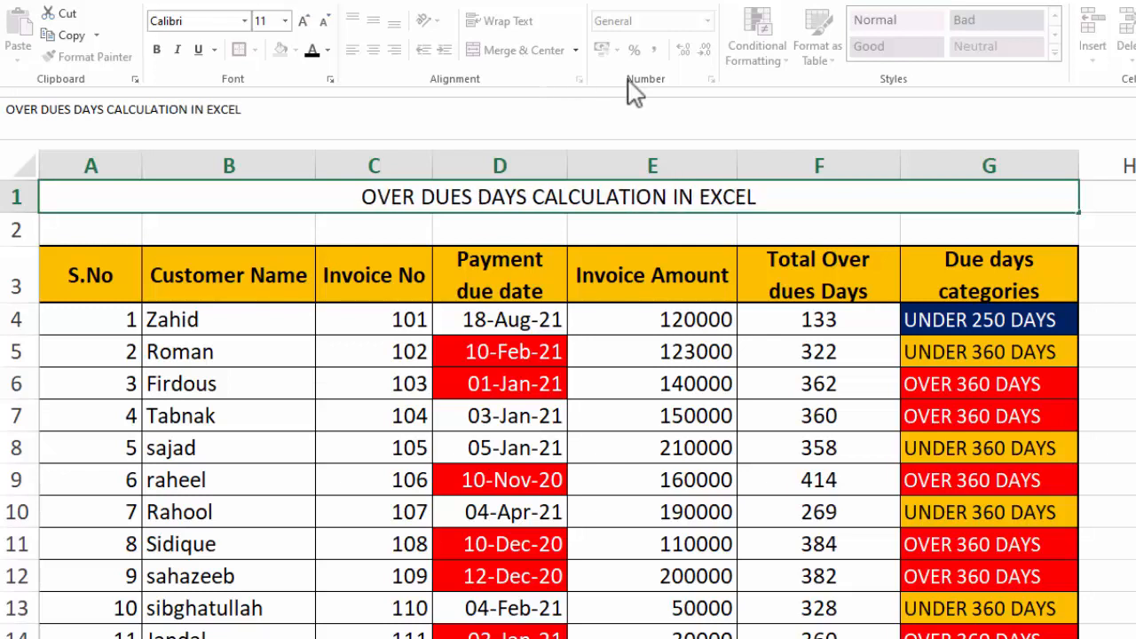
left_click(634, 231)
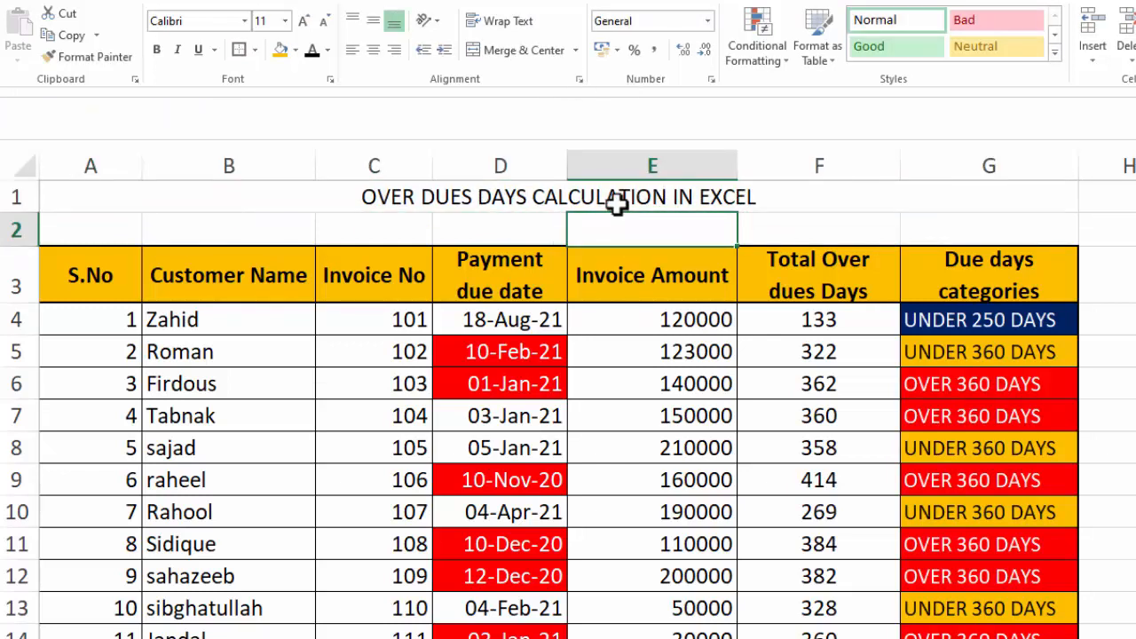
Enlarge the title in row 1 to font size 22 and shrink the height of the empty row 2 to a thin gap.
left_click(617, 201)
left_click(303, 20)
left_click(303, 20)
left_click(303, 20)
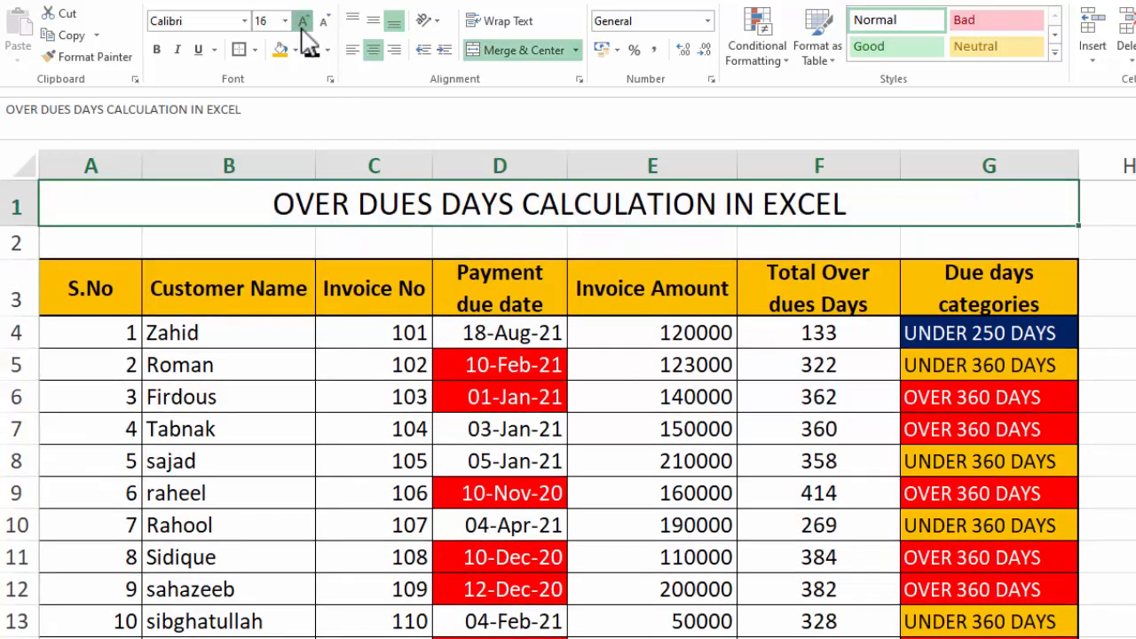
left_click(303, 20)
left_click(302, 20)
left_click(302, 20)
left_click_drag(30, 274, 30, 252)
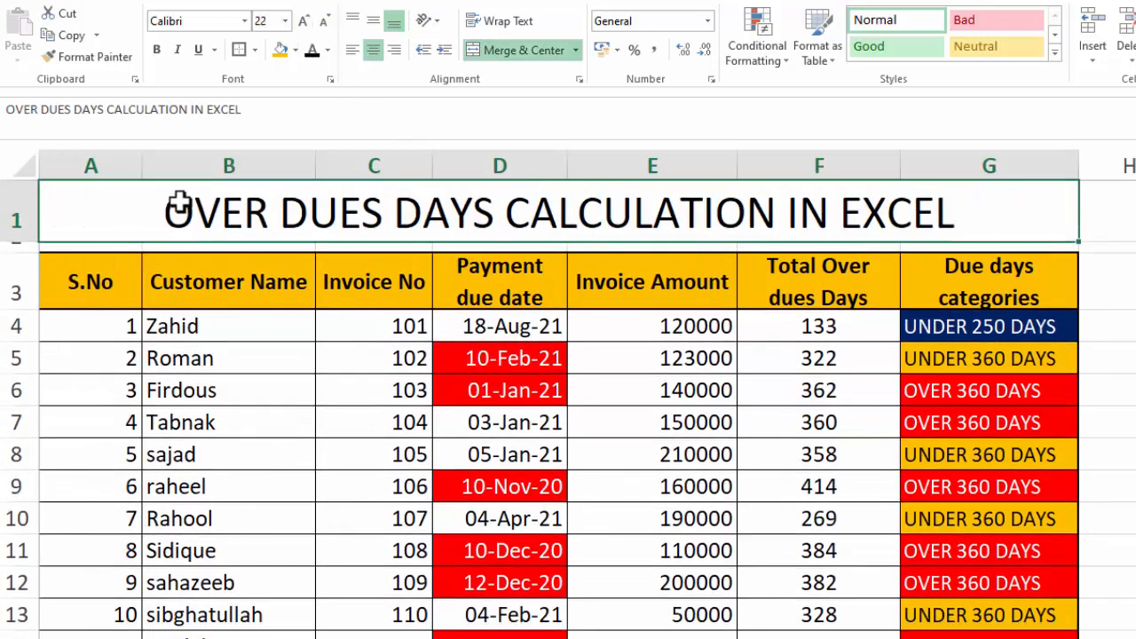
Give the title cell in row 1 the standard dark blue fill and a white font.
left_click(296, 50)
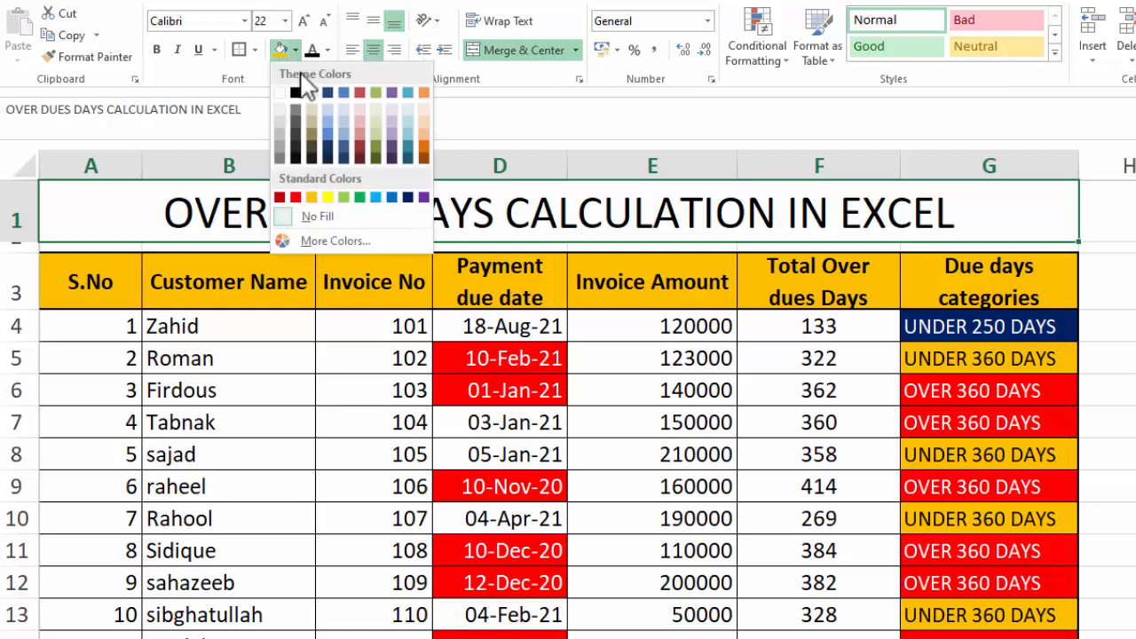
left_click(407, 197)
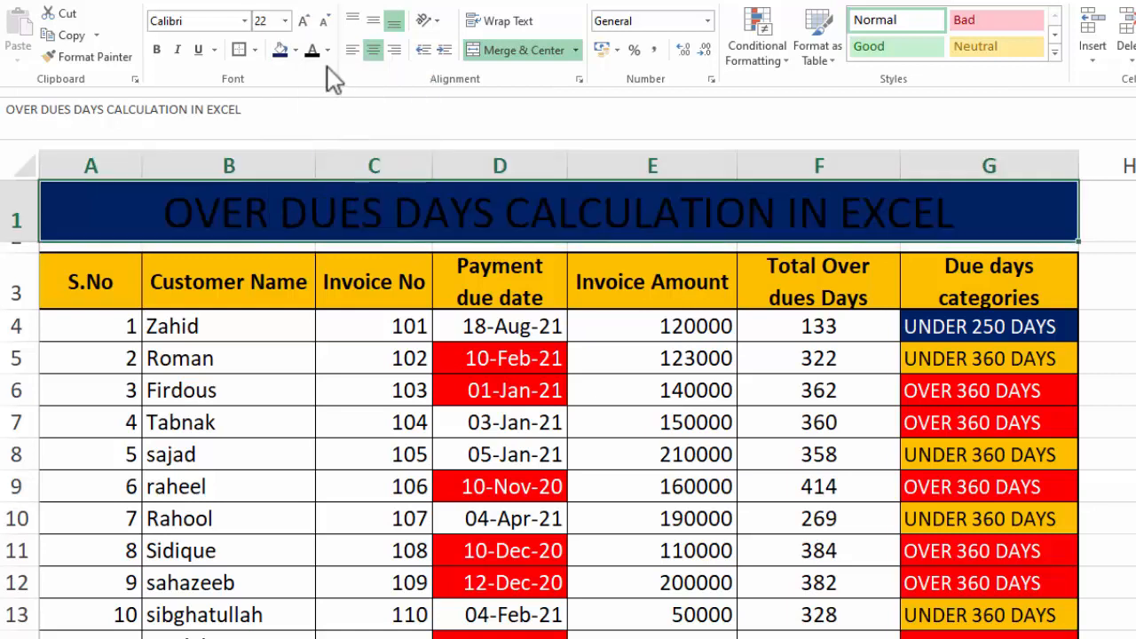
left_click(327, 50)
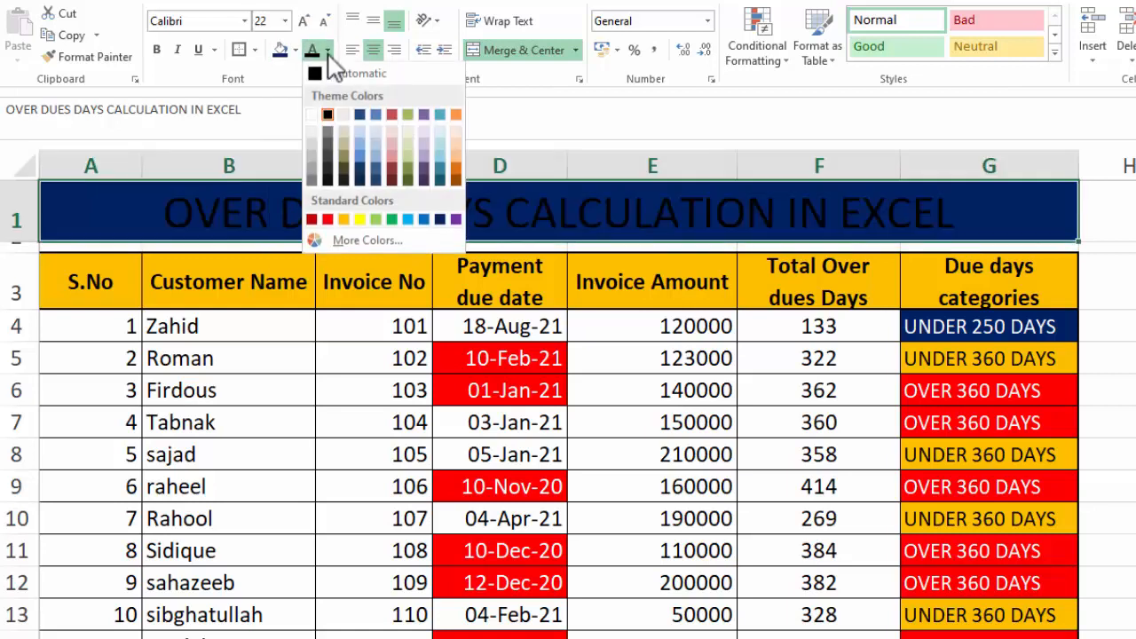
left_click(312, 117)
Reduce the heights of the title row and the empty row 2 slightly, and make the title font two sizes smaller.
mouse_move(39, 242)
left_mouse_down()
mouse_move(26, 236)
mouse_move(38, 230)
left_mouse_up()
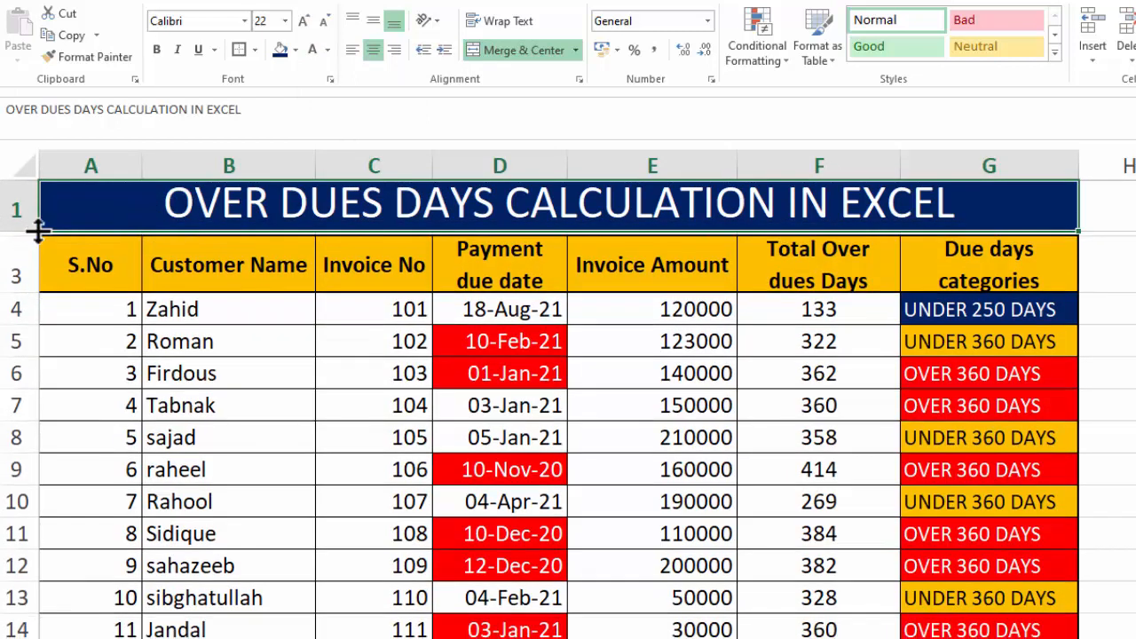
double_click(329, 26)
left_click(1135, 406)
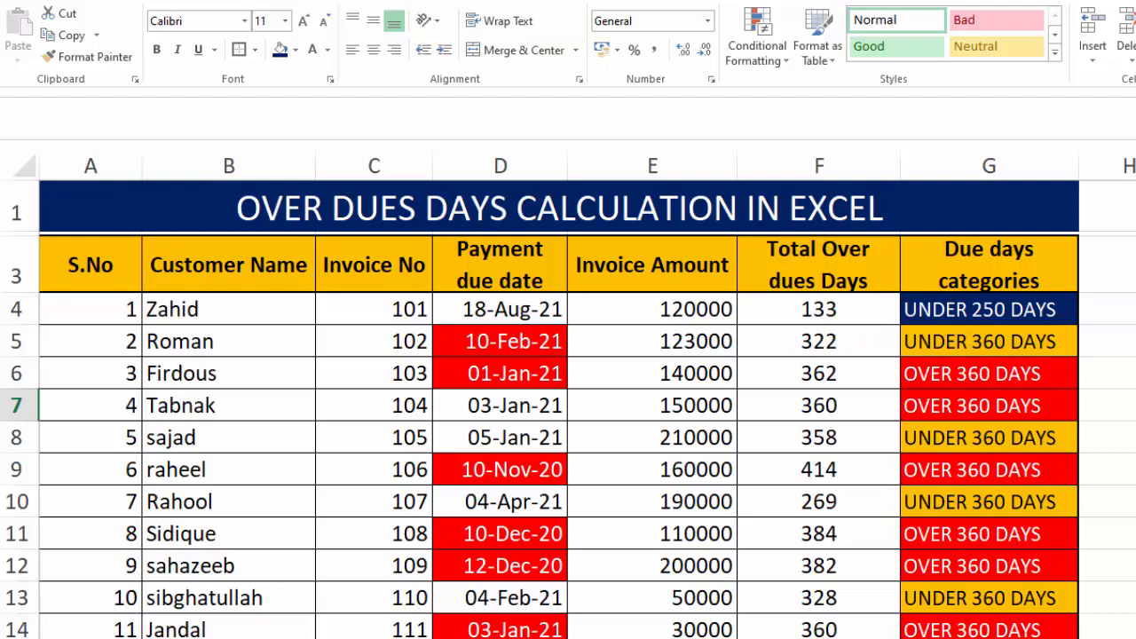
left_click(1135, 597)
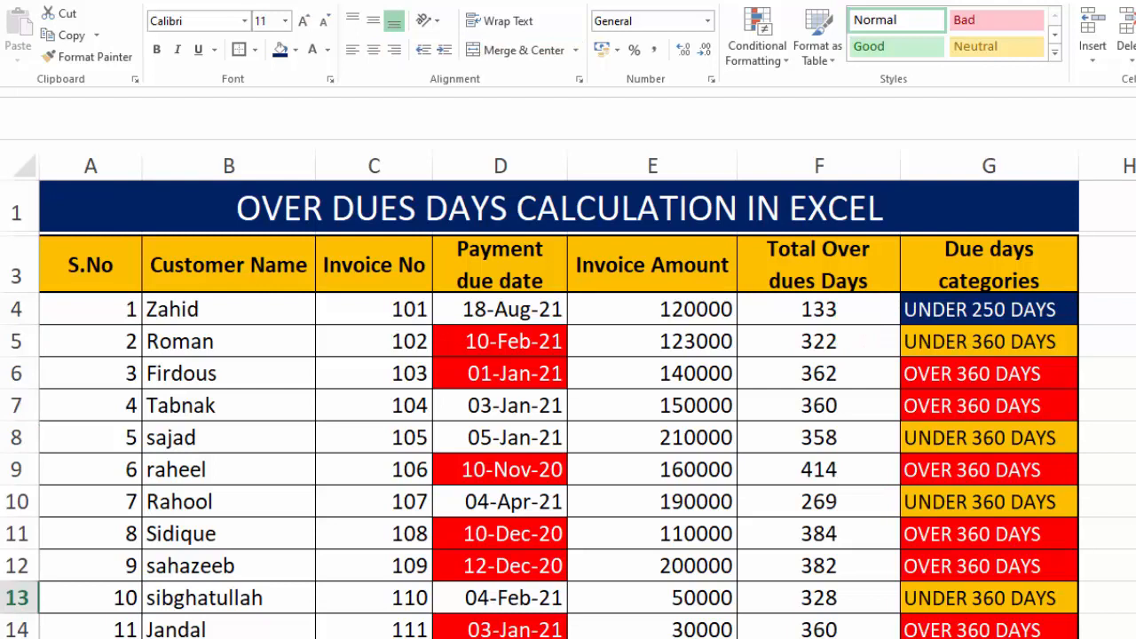